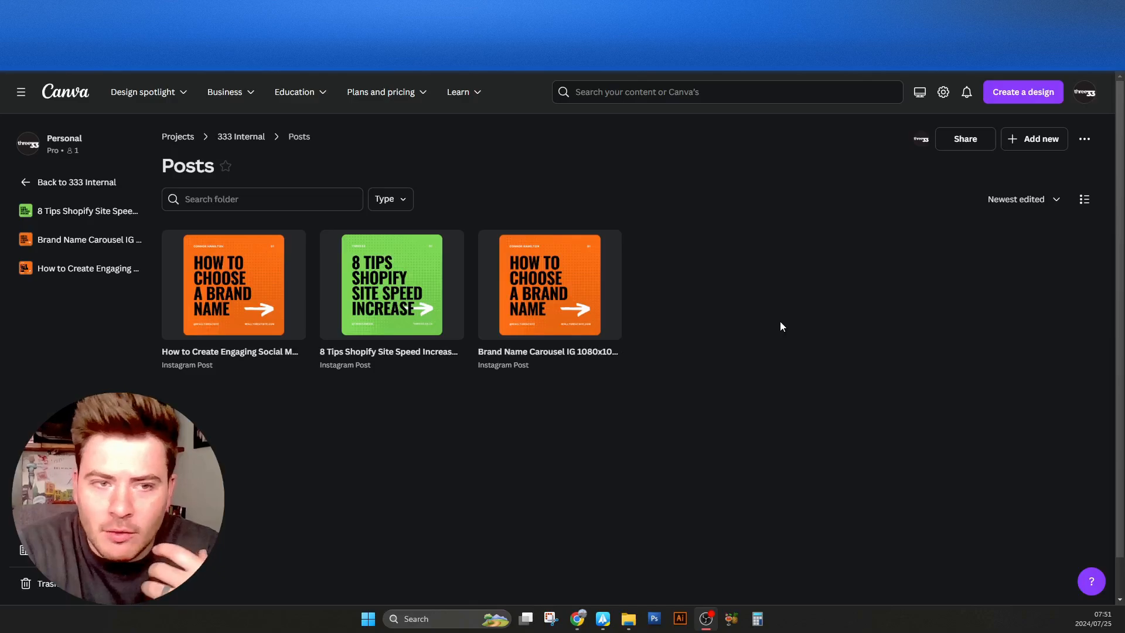
# Preview the pages of the Brand Name Carousel and 8 Tips Shopify Site Speed designs in the Posts folder.
pyautogui.moveTo(557, 310)
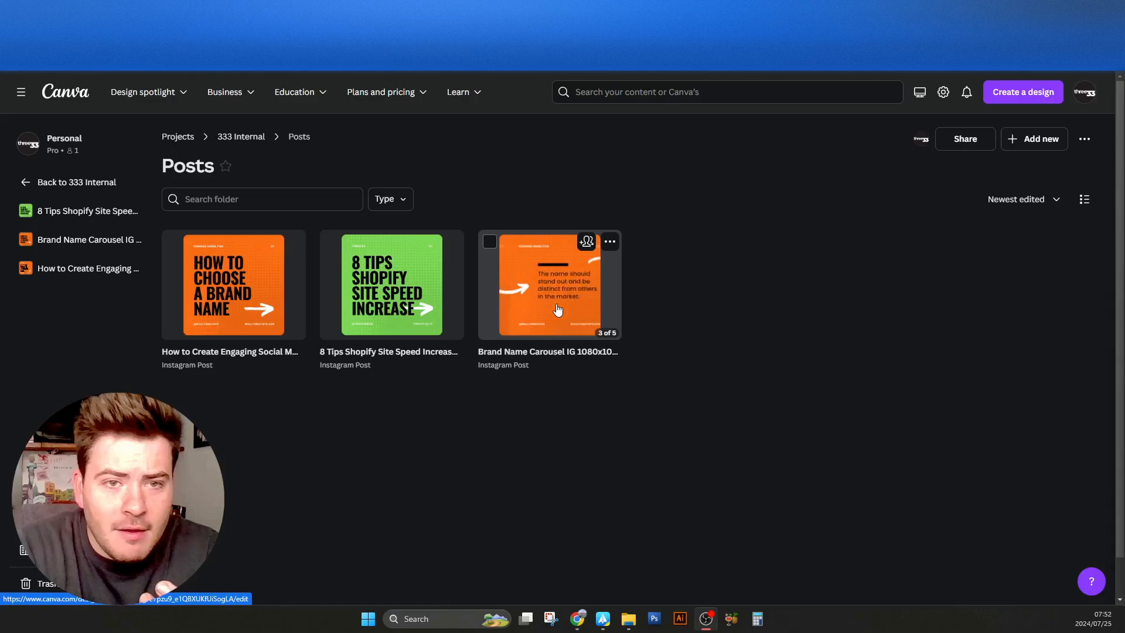
pyautogui.moveTo(441, 311)
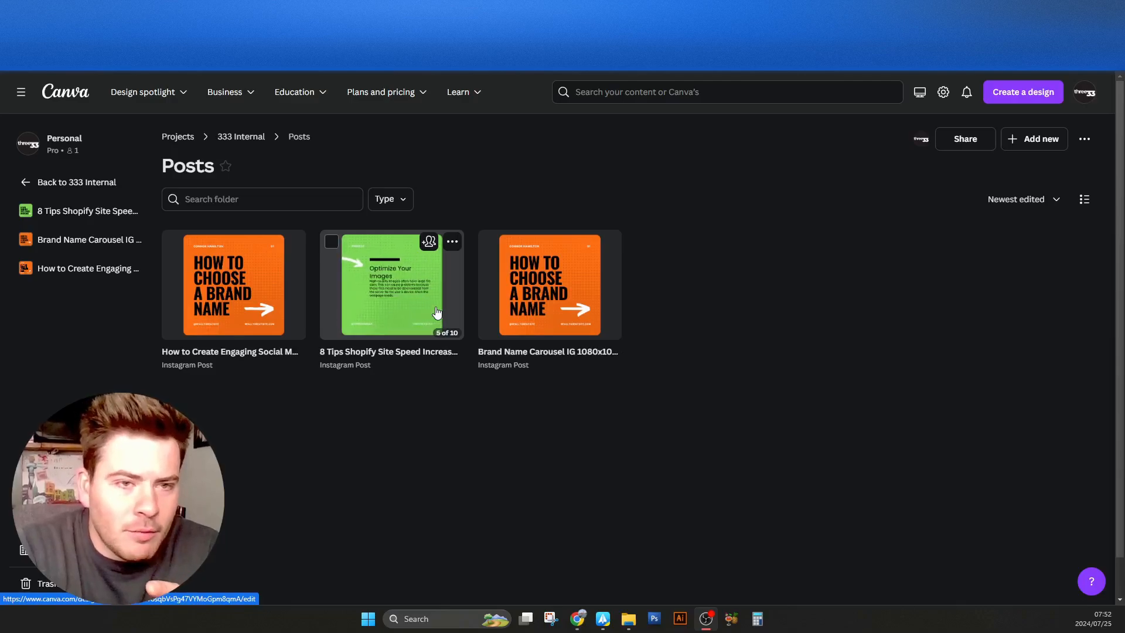
pyautogui.moveTo(520, 369)
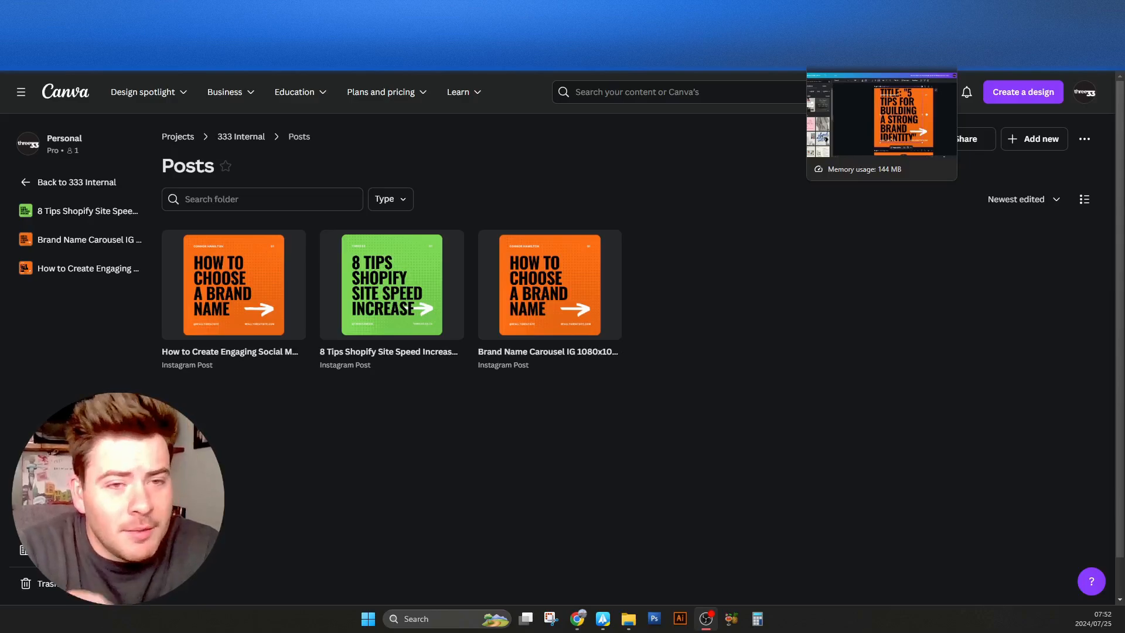
# Switch to the ChatGPT conversation and review its carousel post ideas back to the prompt requesting a short description for each point.
pyautogui.click(662, 11)
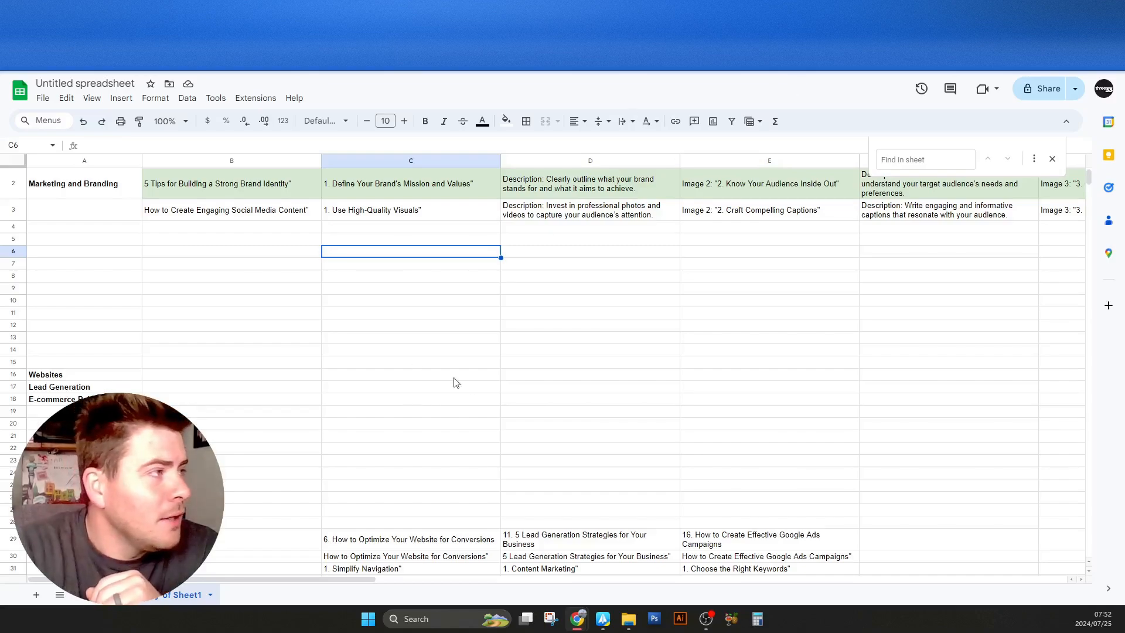
pyautogui.click(756, 10)
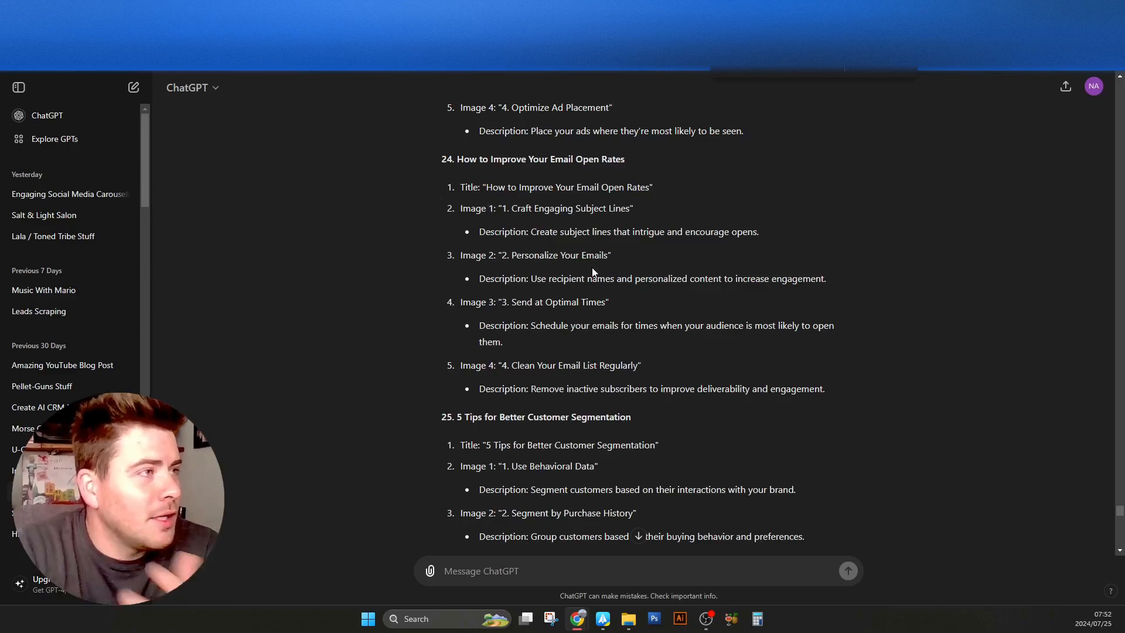
pyautogui.scroll(15, 593, 271)
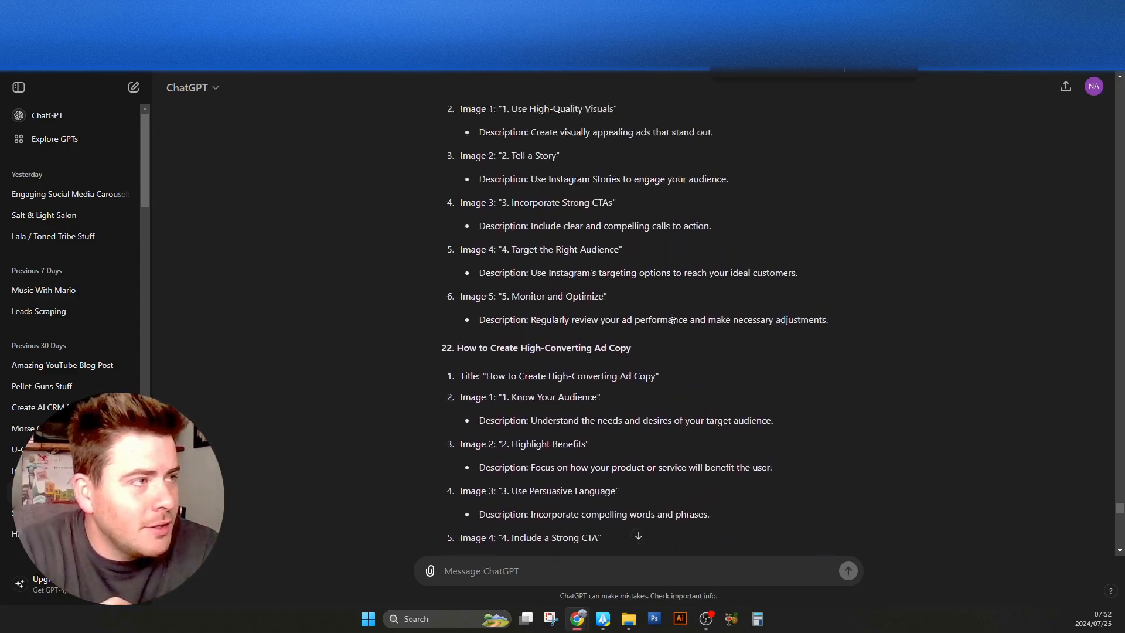
pyautogui.scroll(15, 672, 320)
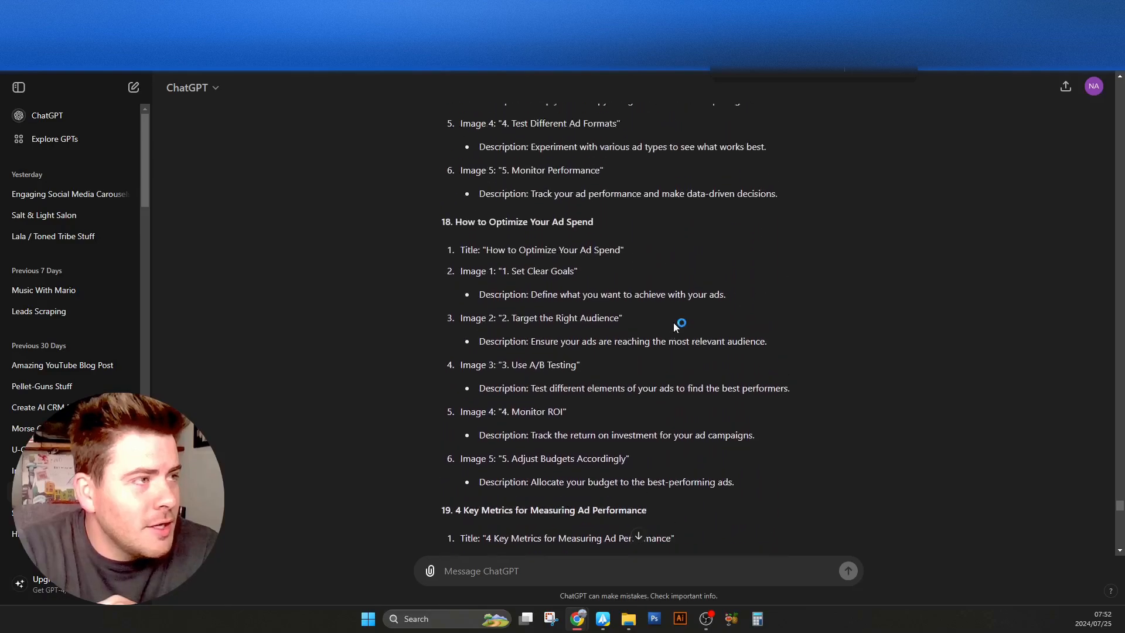
pyautogui.scroll(15, 673, 325)
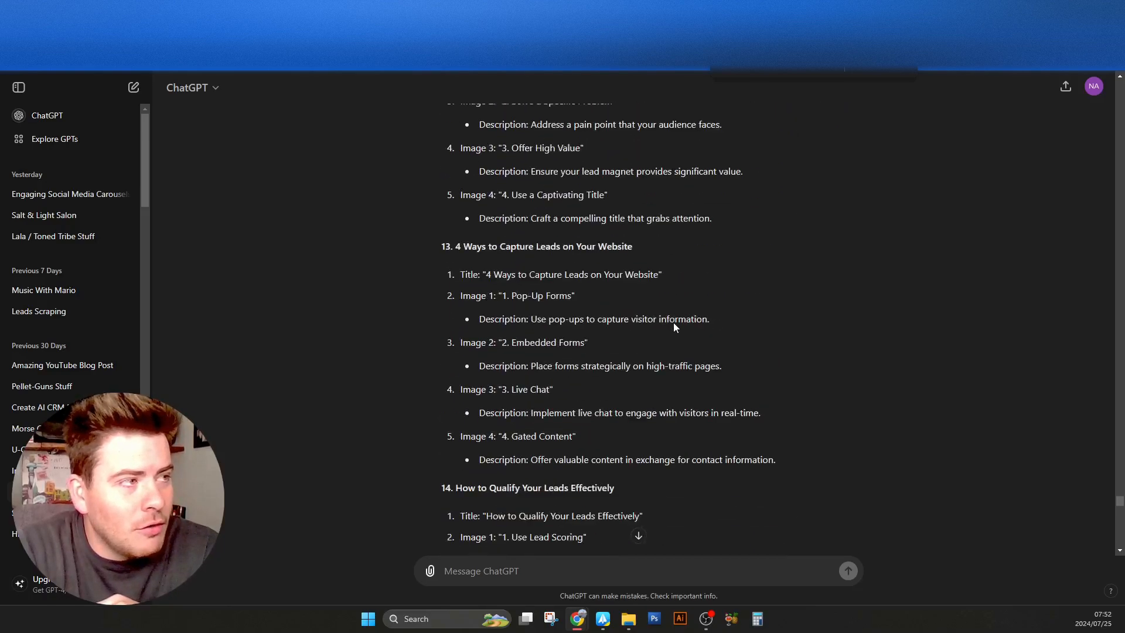
pyautogui.scroll(10, 675, 326)
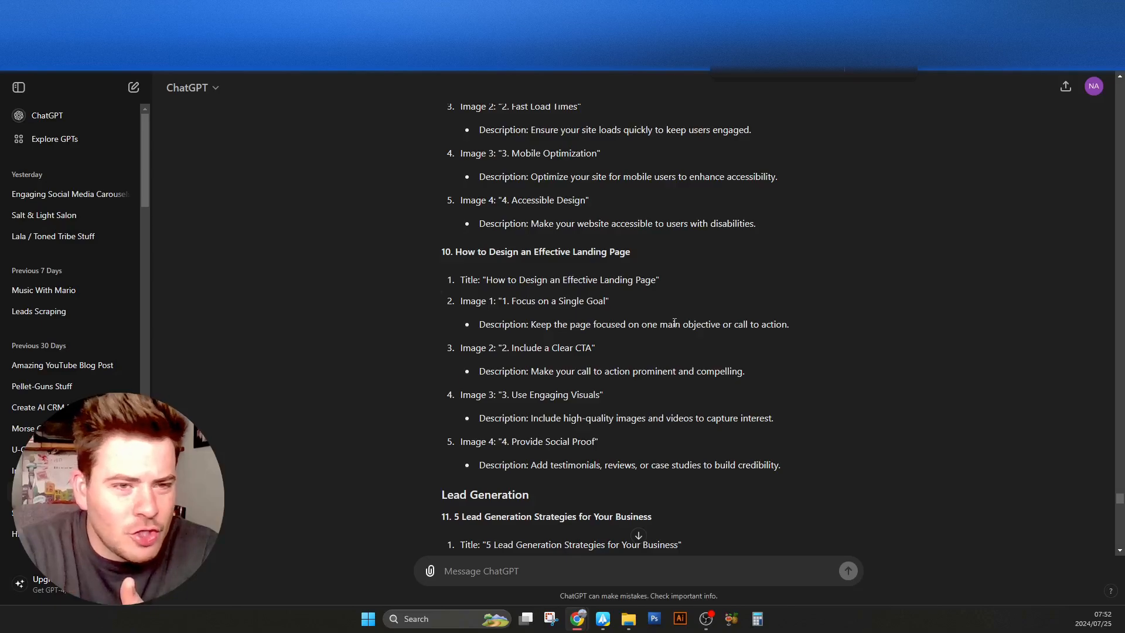
pyautogui.scroll(20, 674, 322)
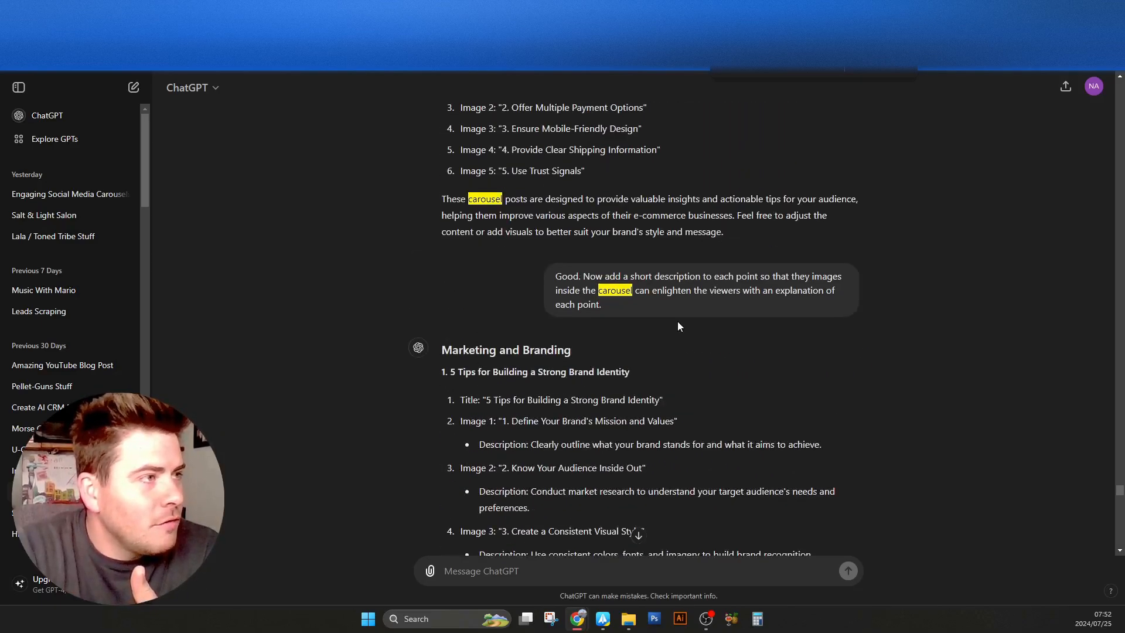
pyautogui.scroll(13, 677, 319)
pyautogui.scroll(-13, 683, 322)
pyautogui.scroll(7, 549, 288)
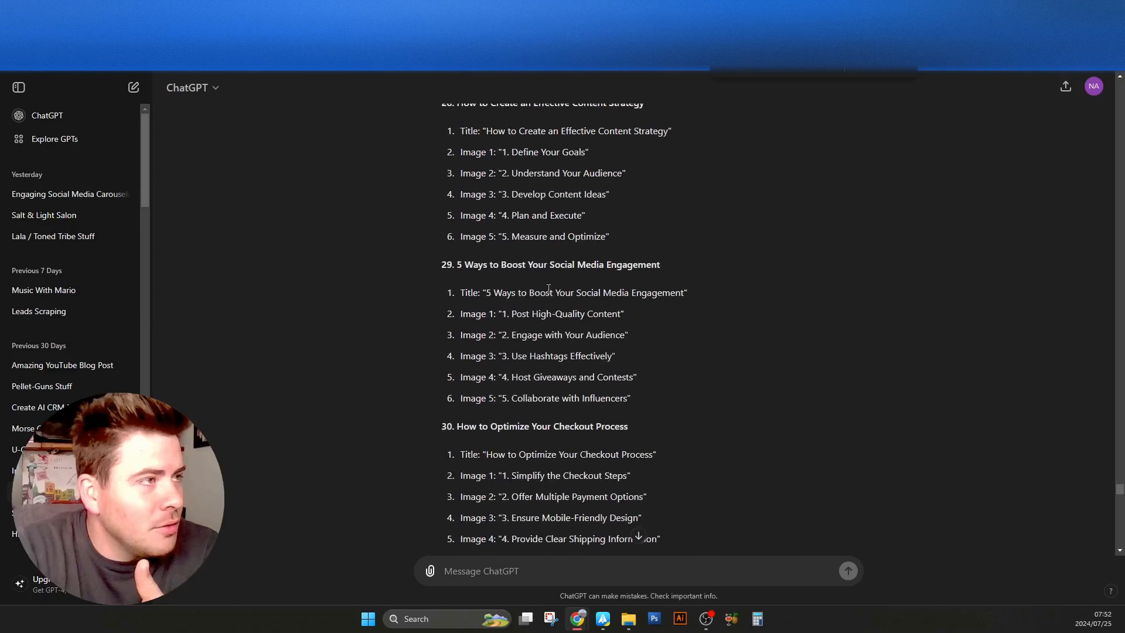
# Examine the topic headings and image titles in the earlier list without descriptions, including the Bonus: Advanced Tips and Tricks section.
pyautogui.moveTo(456, 266); pyautogui.dragTo(660, 267)
pyautogui.moveTo(491, 429); pyautogui.dragTo(628, 429)
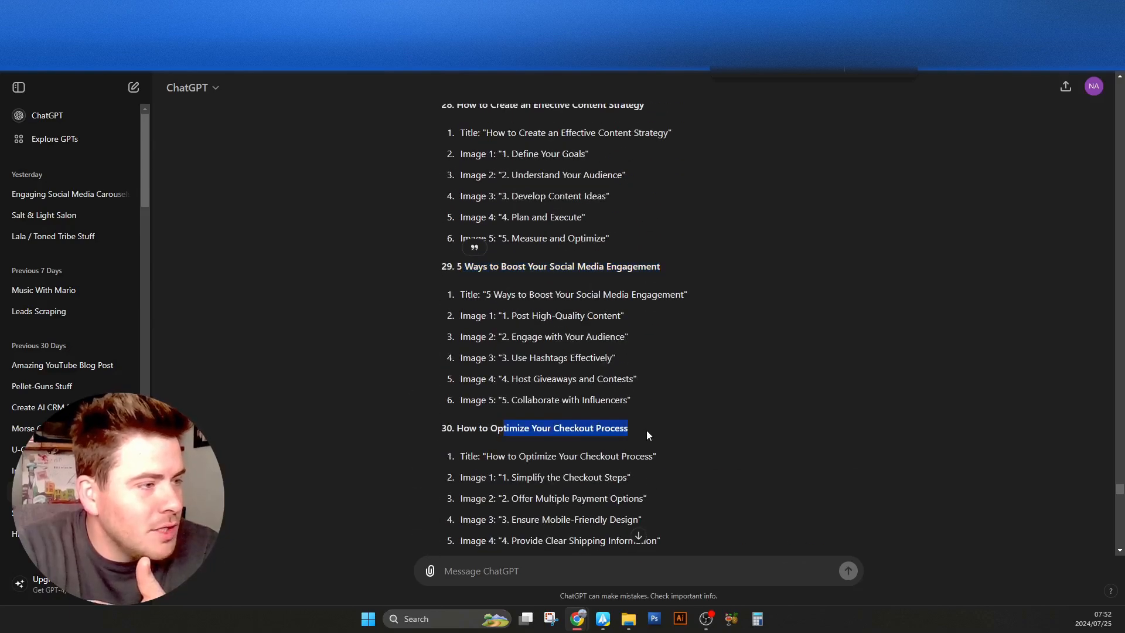
pyautogui.scroll(6, 599, 384)
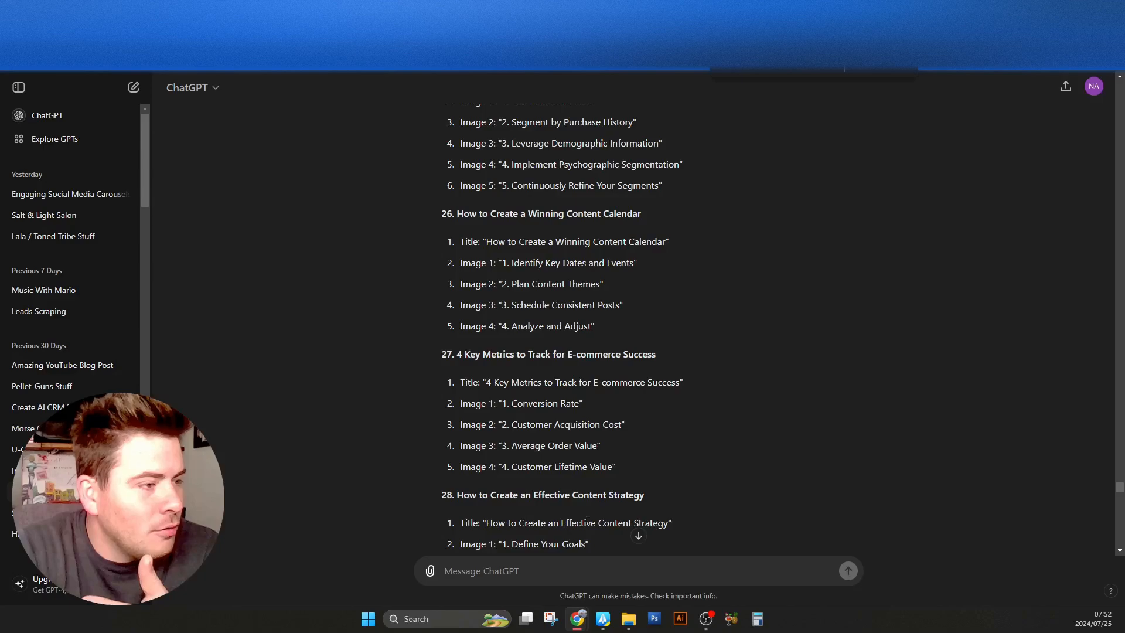
pyautogui.tripleClick(620, 495)
pyautogui.moveTo(586, 354); pyautogui.dragTo(510, 354)
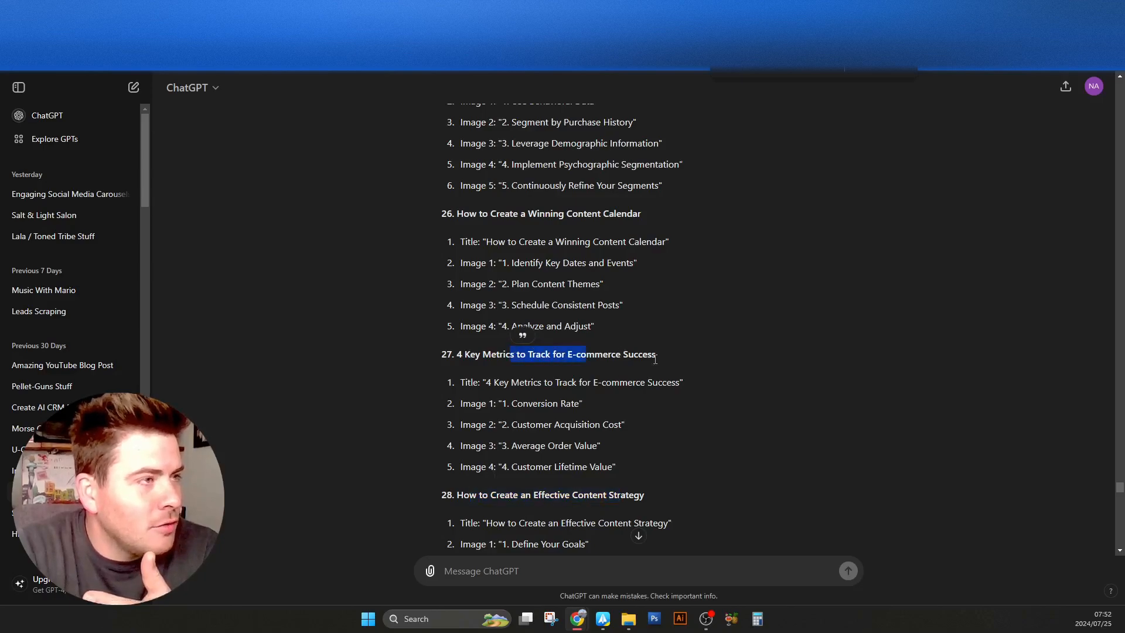
pyautogui.scroll(3, 572, 332)
pyautogui.scroll(15, 585, 247)
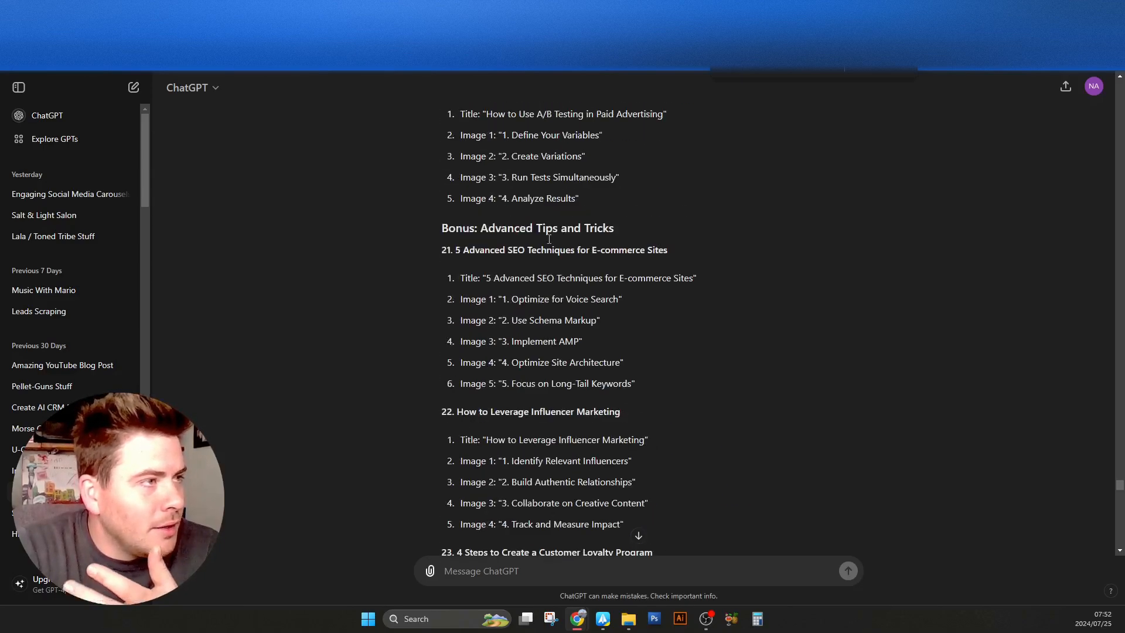
pyautogui.scroll(-3, 549, 217)
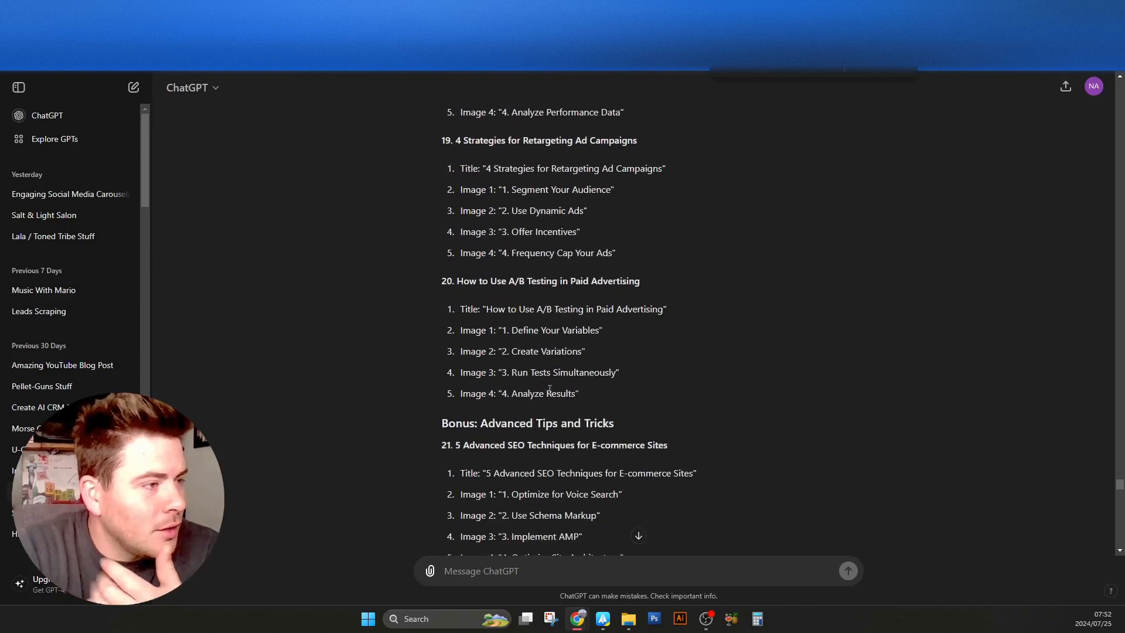
pyautogui.scroll(-3, 549, 388)
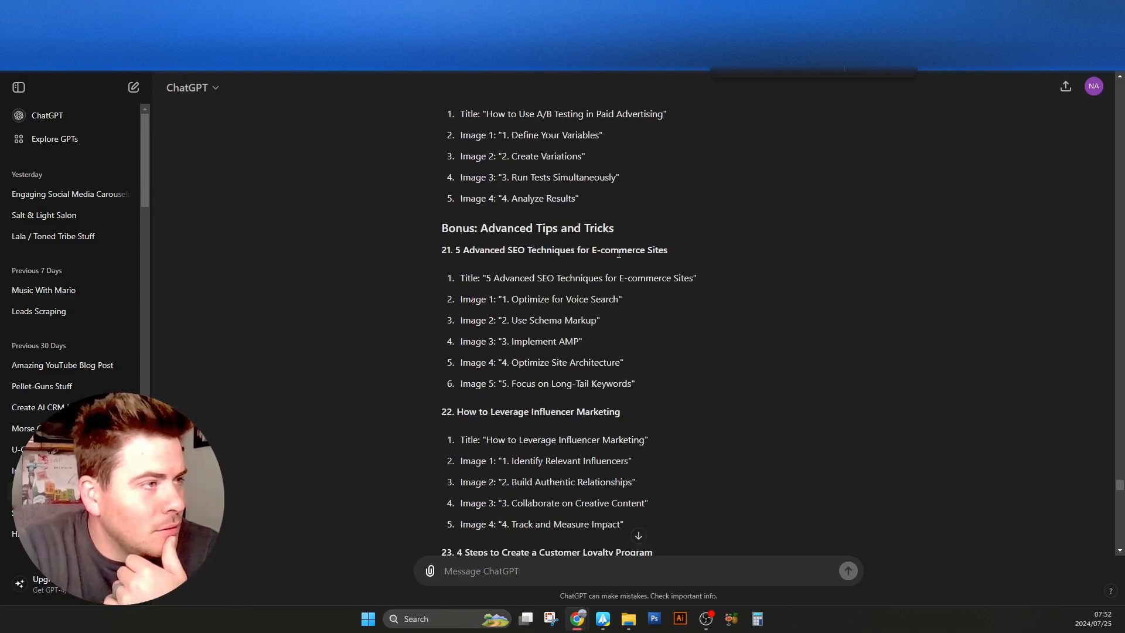
pyautogui.moveTo(508, 250); pyautogui.dragTo(681, 256)
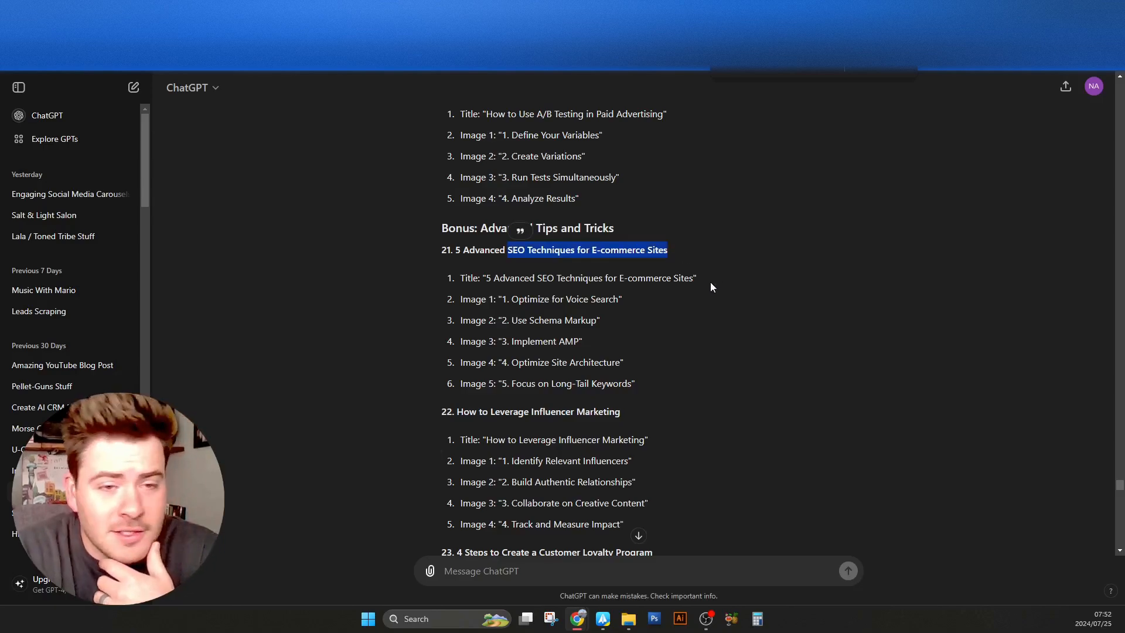
# Examine the Marketing and Branding carousel "5 Tips for Building a Strong Brand Identity", including its title, image titles and descriptions.
pyautogui.scroll(-20, 750, 303)
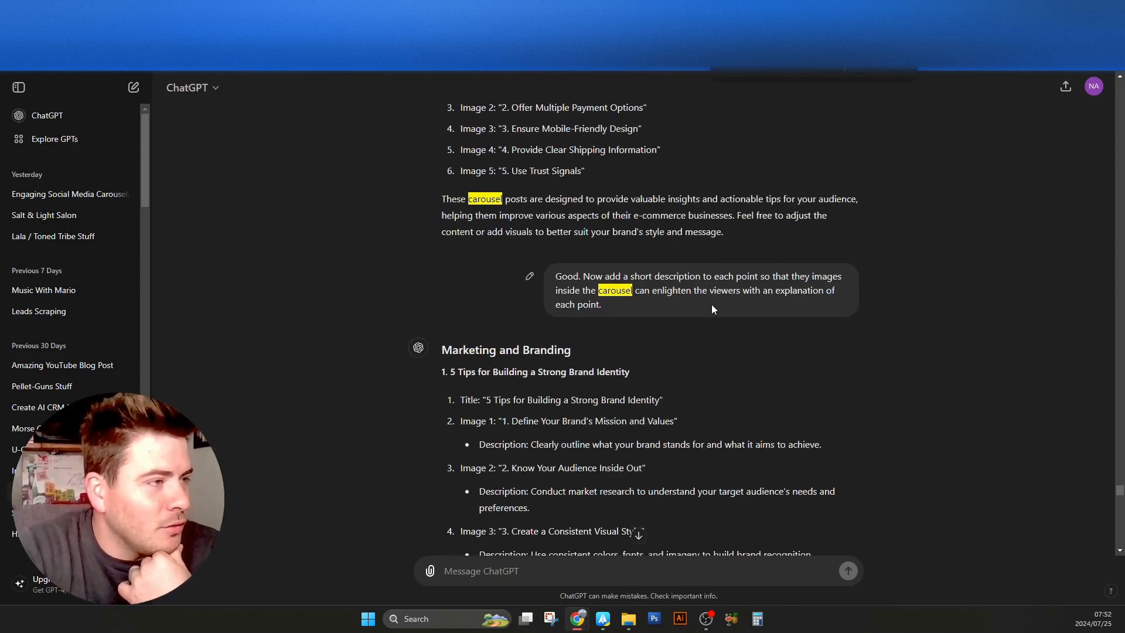
pyautogui.moveTo(449, 157); pyautogui.dragTo(583, 158)
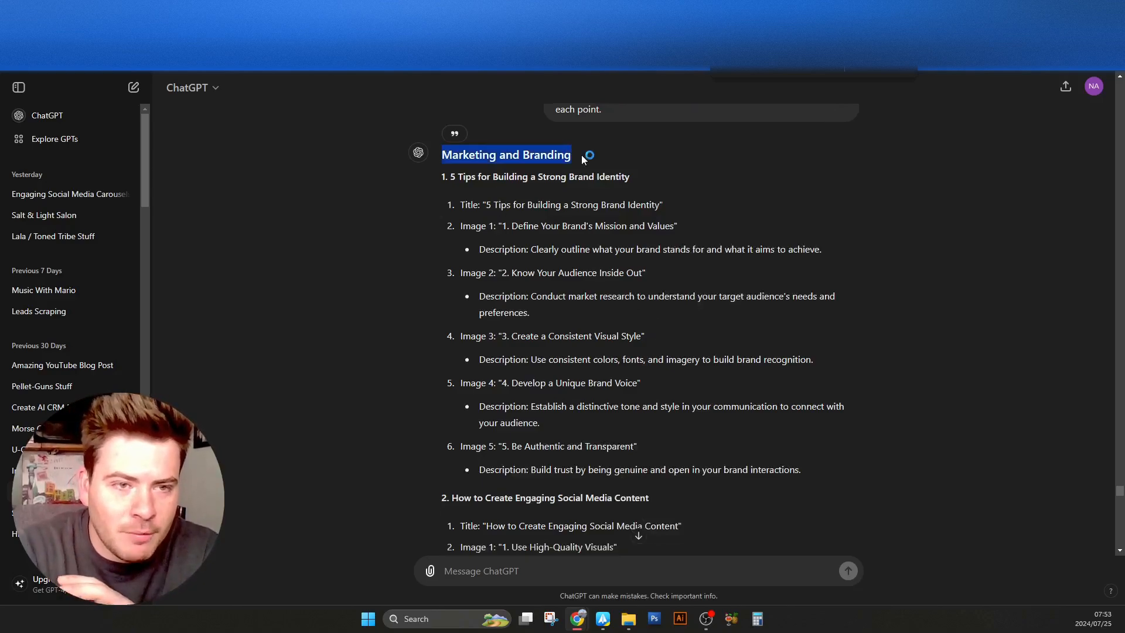
pyautogui.moveTo(456, 178); pyautogui.dragTo(638, 183)
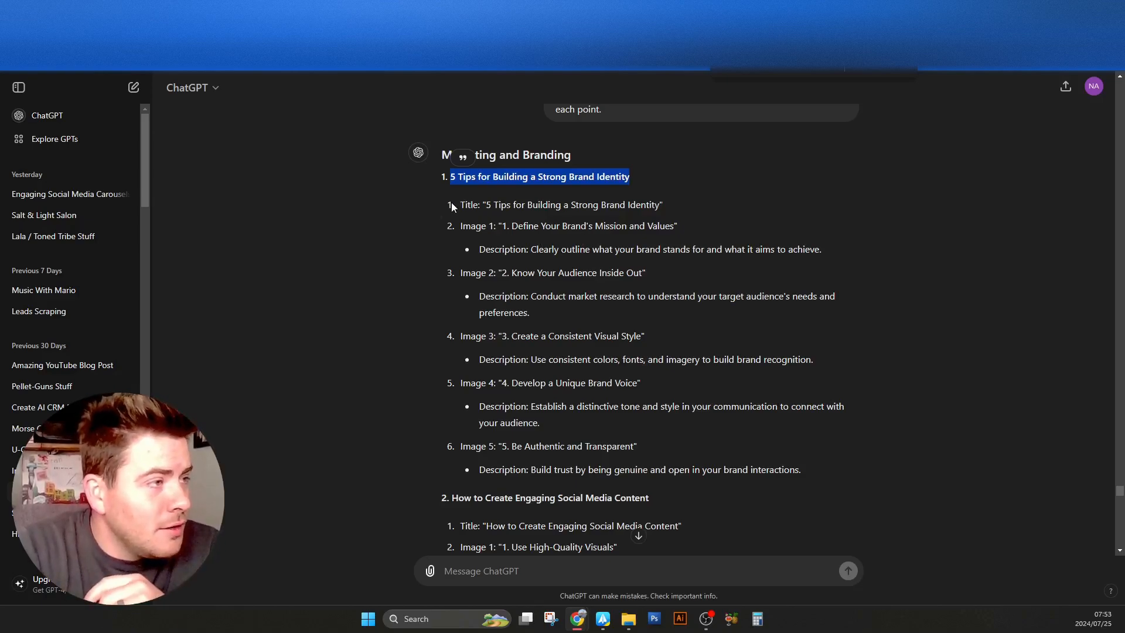
pyautogui.moveTo(452, 202); pyautogui.dragTo(628, 413)
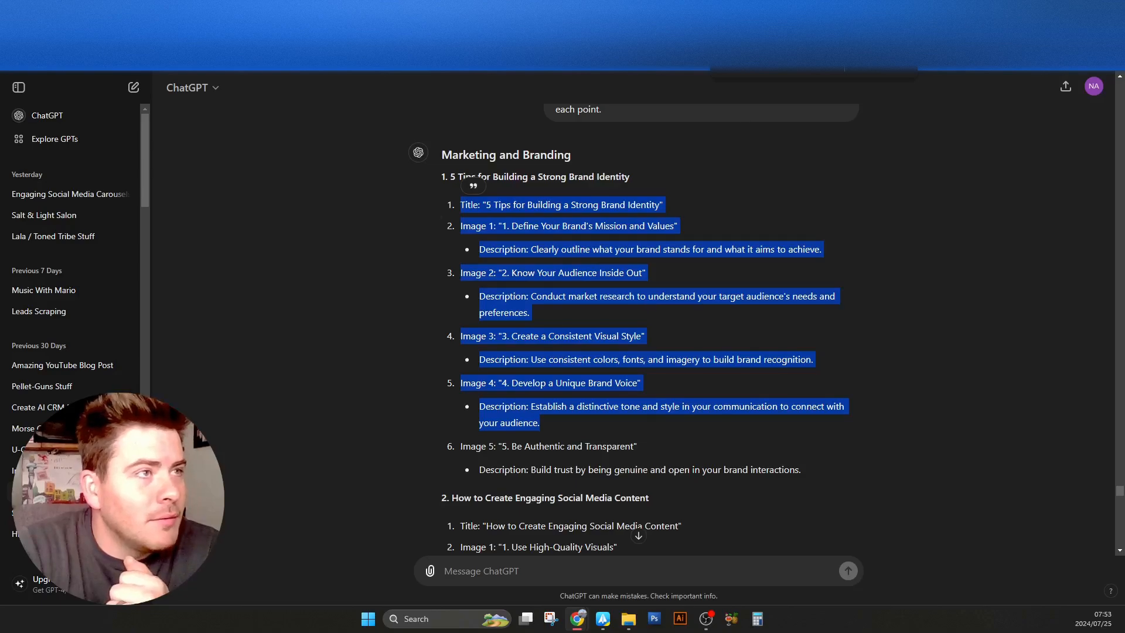
pyautogui.click(533, 229)
pyautogui.moveTo(518, 228); pyautogui.dragTo(670, 230)
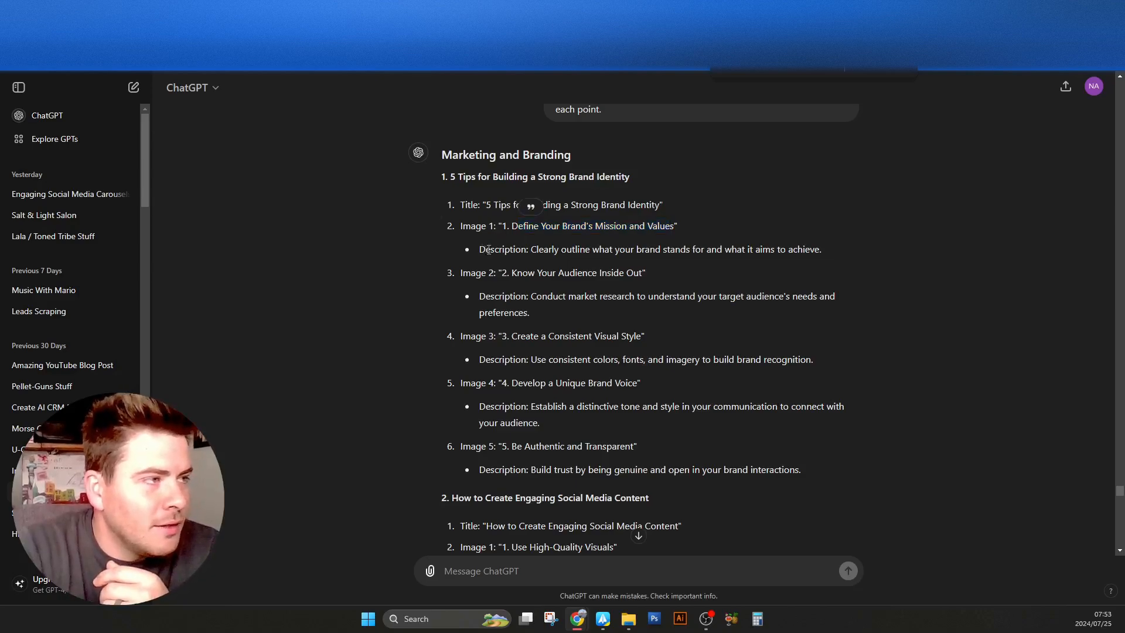
pyautogui.moveTo(484, 250); pyautogui.dragTo(748, 263)
pyautogui.moveTo(522, 274); pyautogui.dragTo(641, 273)
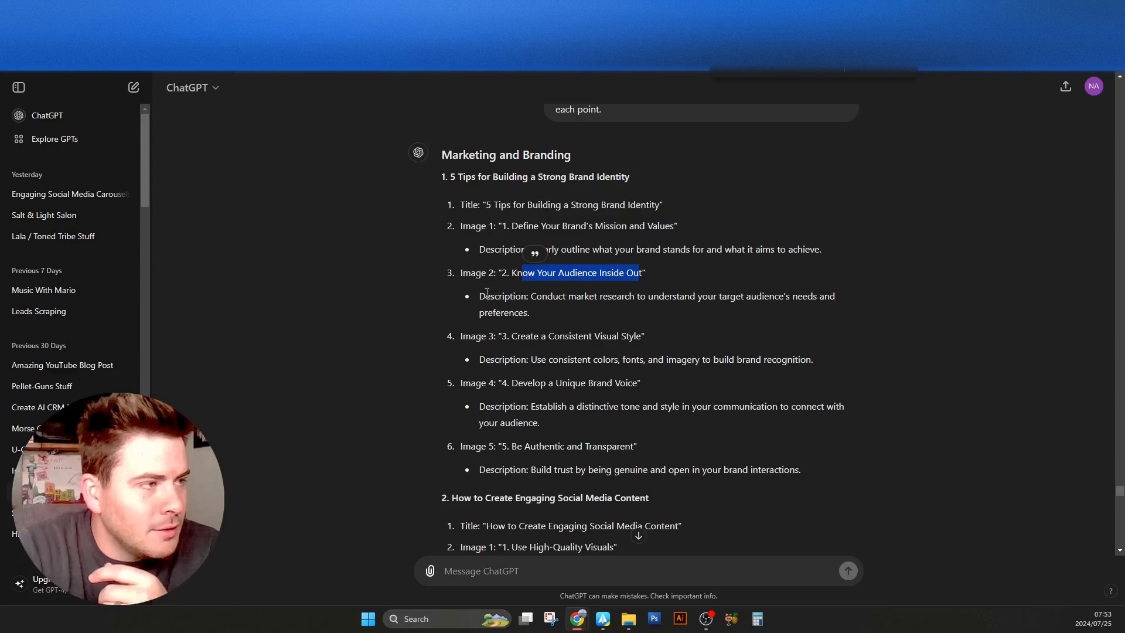
pyautogui.moveTo(480, 296); pyautogui.dragTo(543, 320)
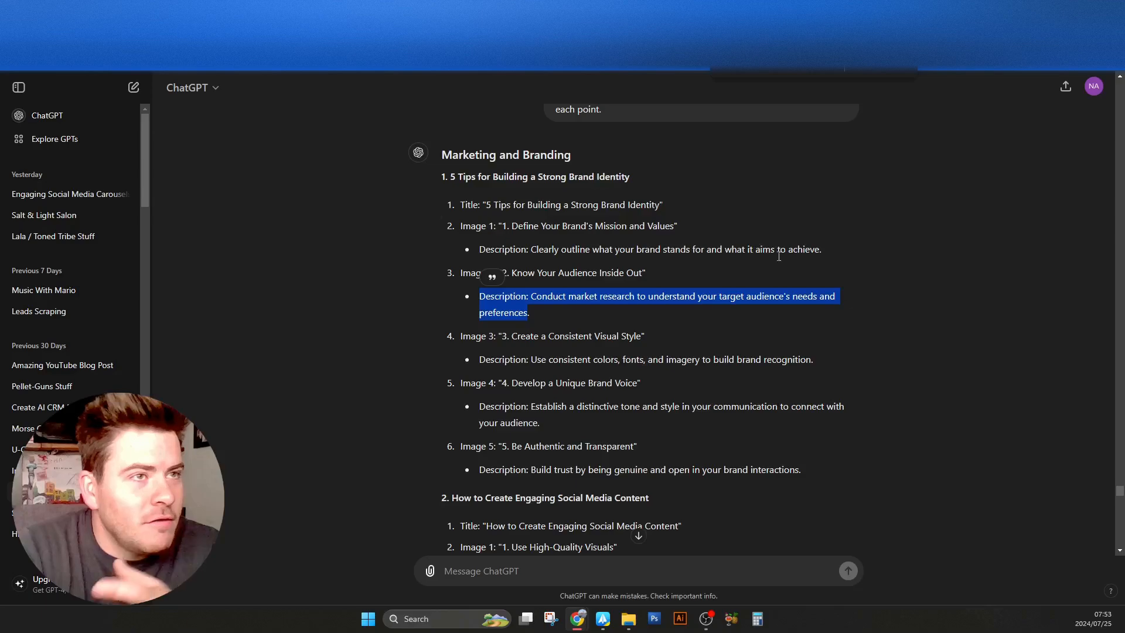
pyautogui.click(838, 240)
pyautogui.scroll(-1, 838, 244)
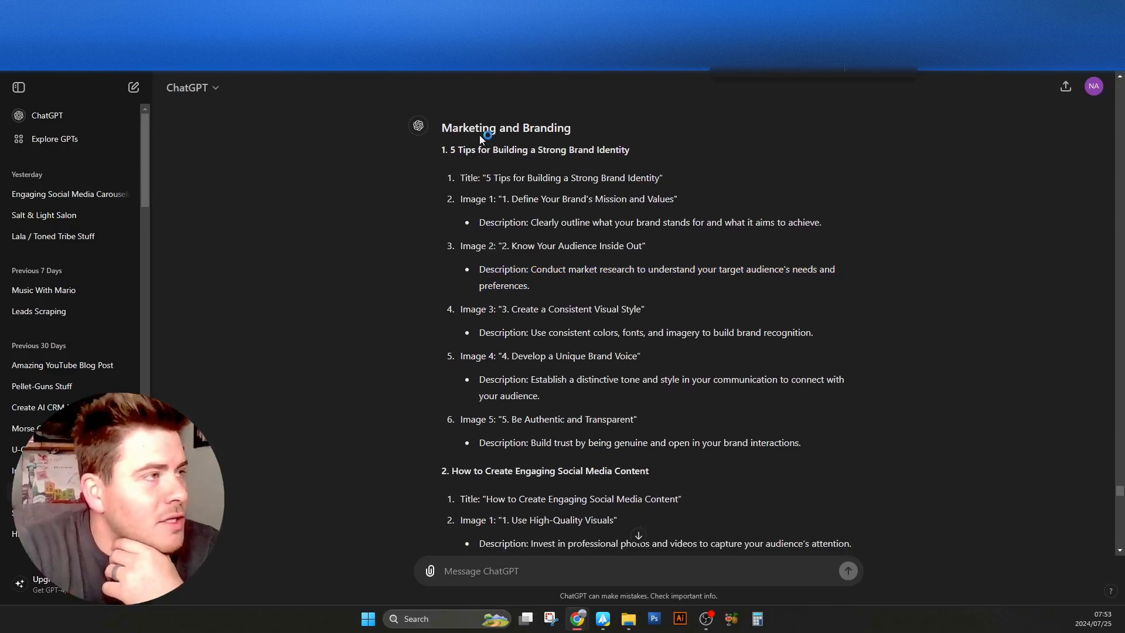
pyautogui.moveTo(445, 129); pyautogui.dragTo(681, 396)
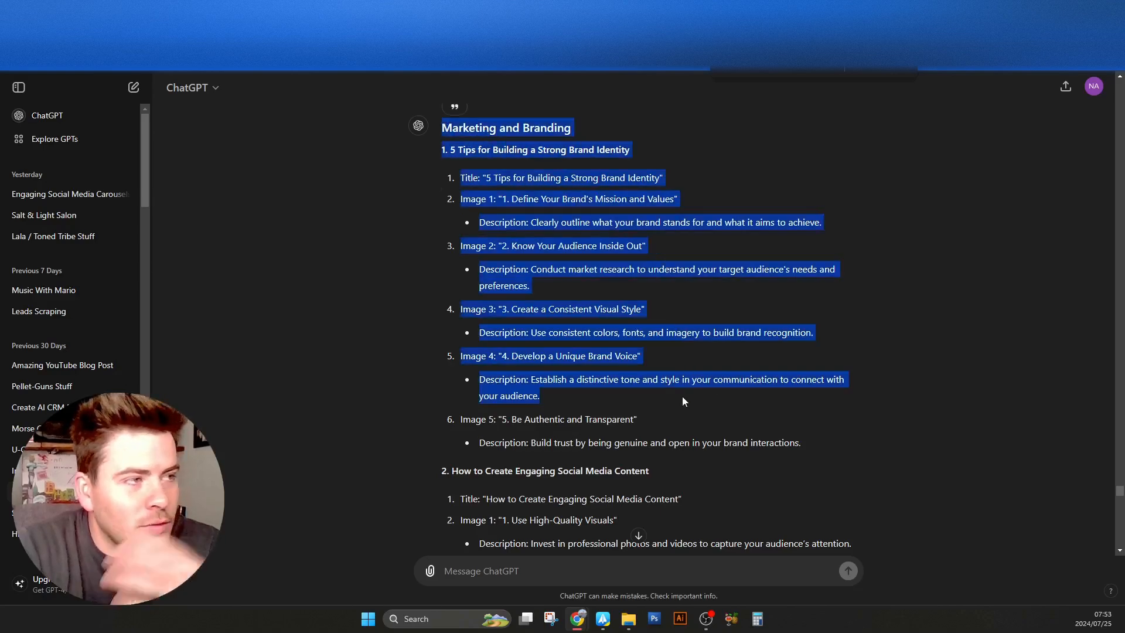
pyautogui.click(690, 337)
# Switch to the Google Sheets spreadsheet and examine the Marketing and Branding column on the original sheet.
pyautogui.click(123, 11)
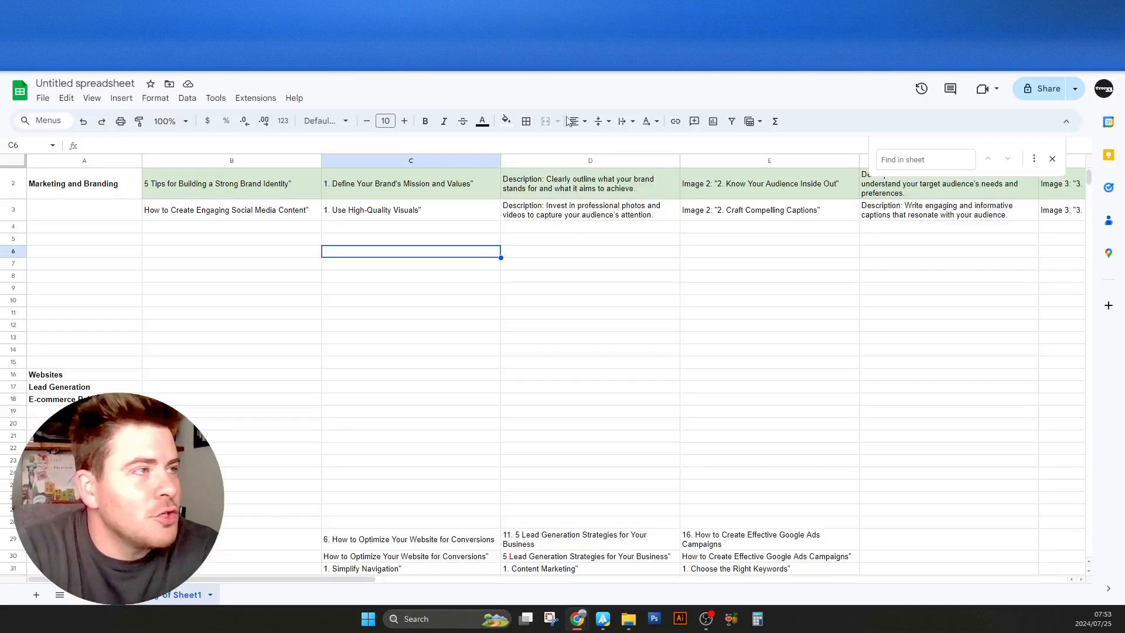
pyautogui.click(101, 594)
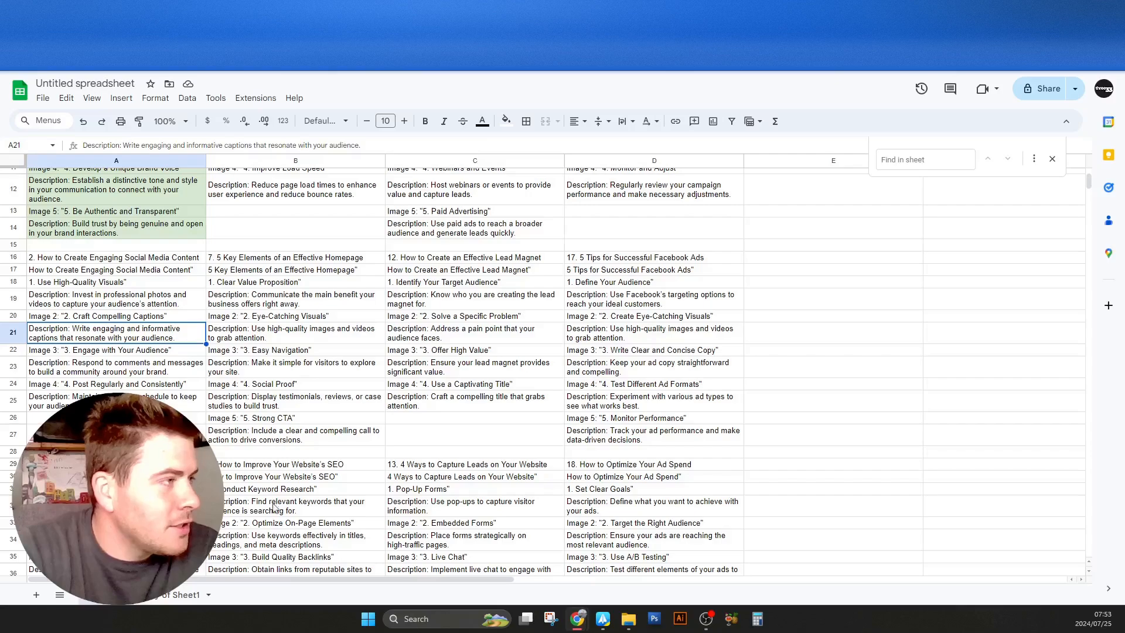
pyautogui.scroll(3, 137, 481)
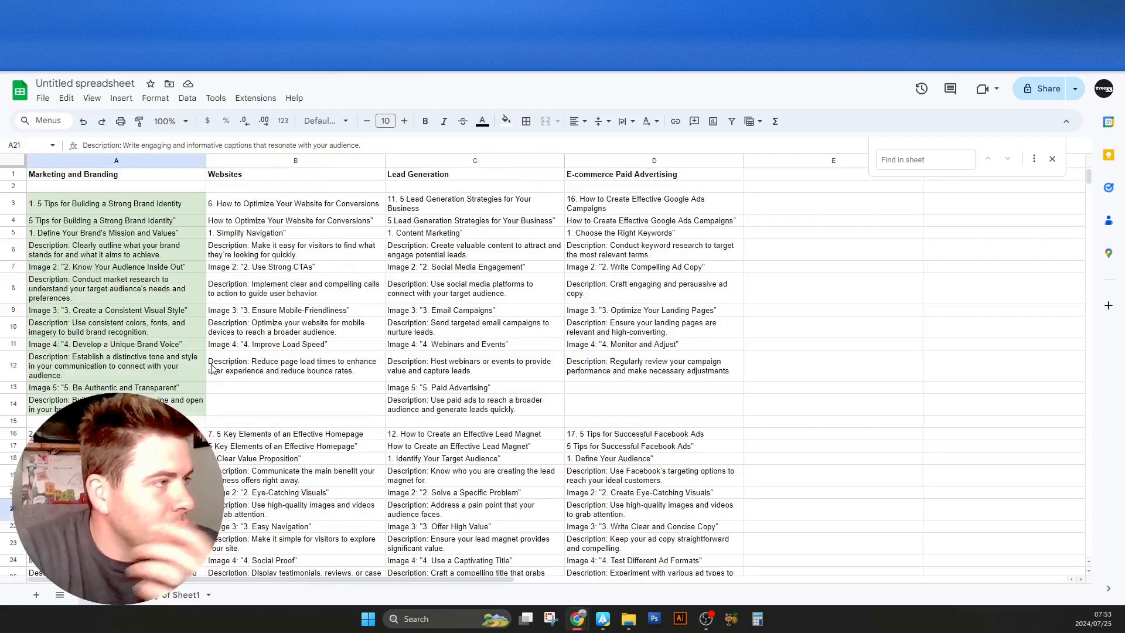
pyautogui.click(159, 167)
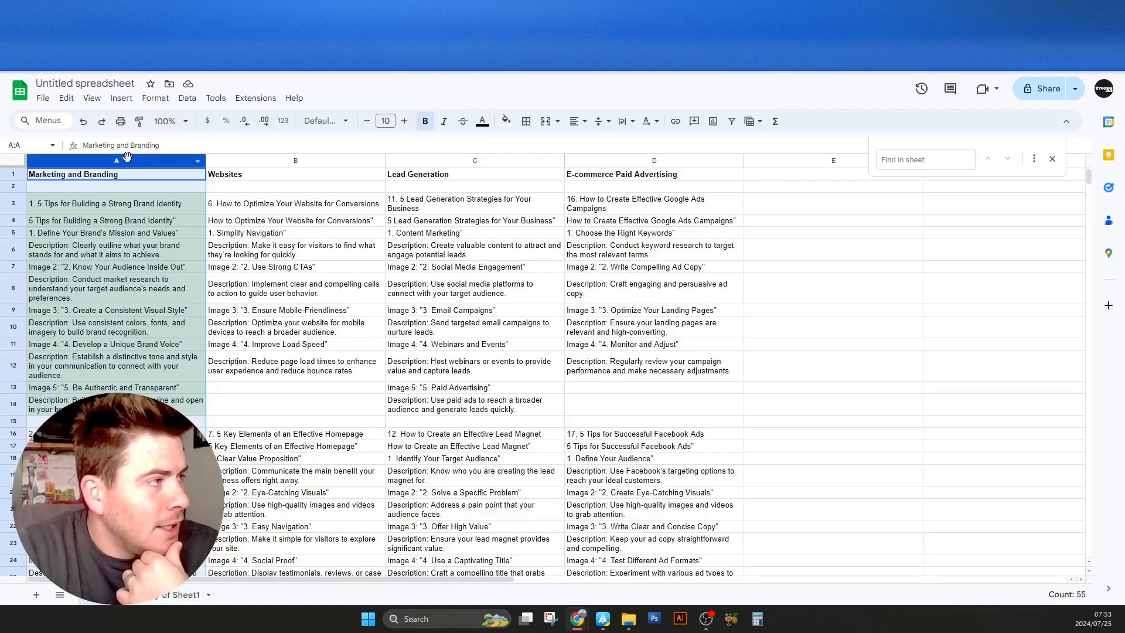
pyautogui.click(271, 312)
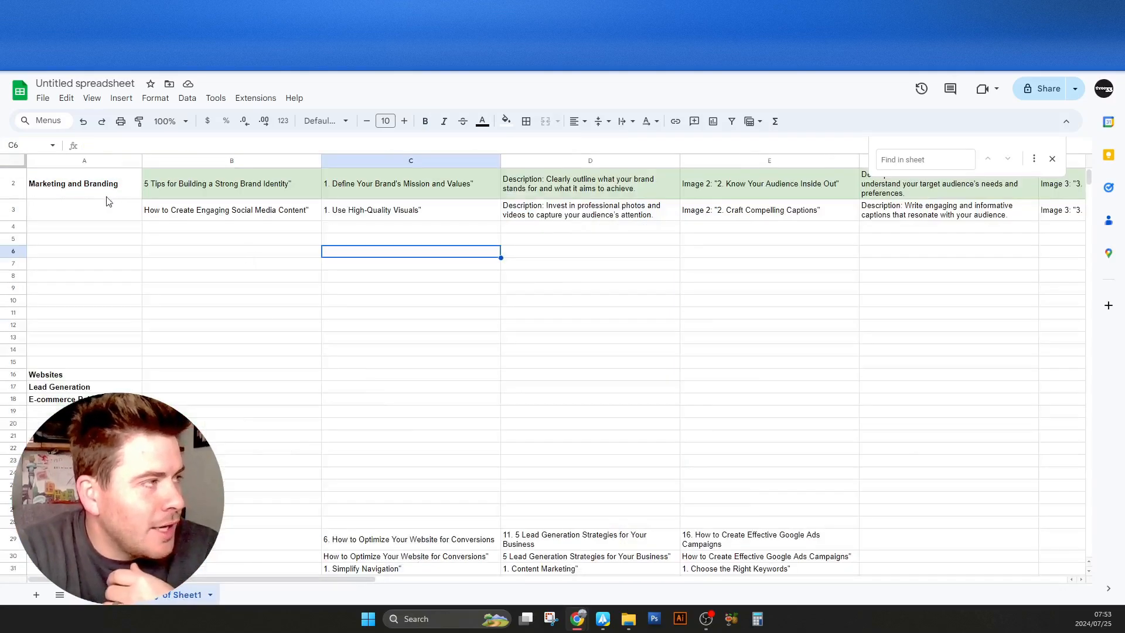
# Compare the original sheet's category headings with the copied sheet's categories in A2:A18 and its Main title heading.
pyautogui.scroll(1, 107, 201)
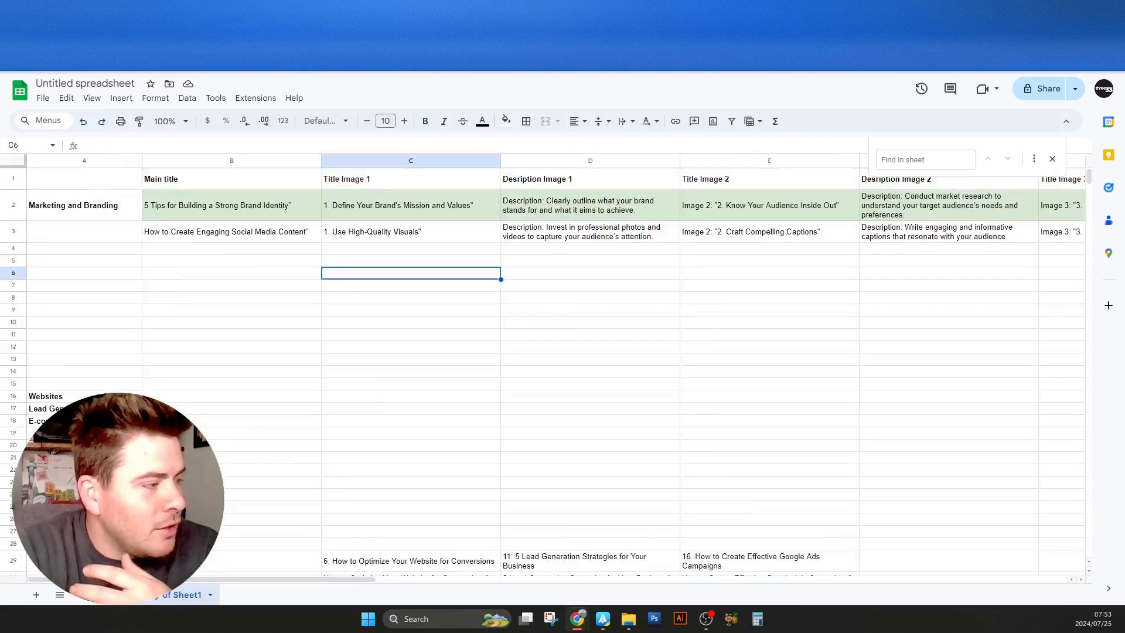
pyautogui.click(110, 600)
pyautogui.moveTo(131, 176); pyautogui.dragTo(808, 175)
pyautogui.click(167, 595)
pyautogui.moveTo(85, 205); pyautogui.dragTo(85, 420)
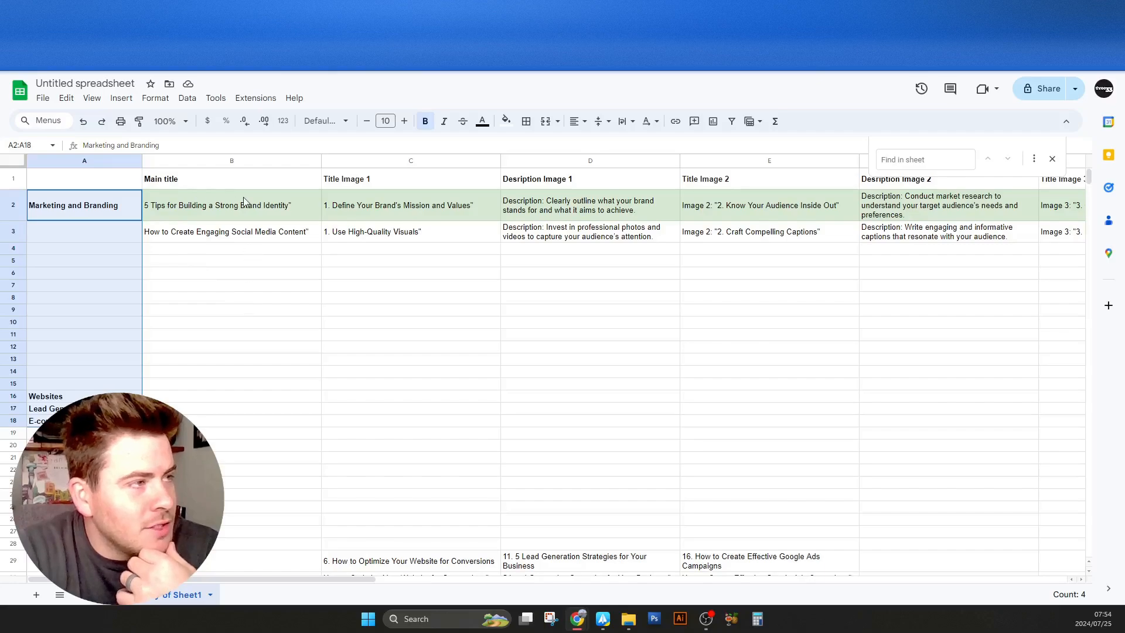
pyautogui.click(233, 179)
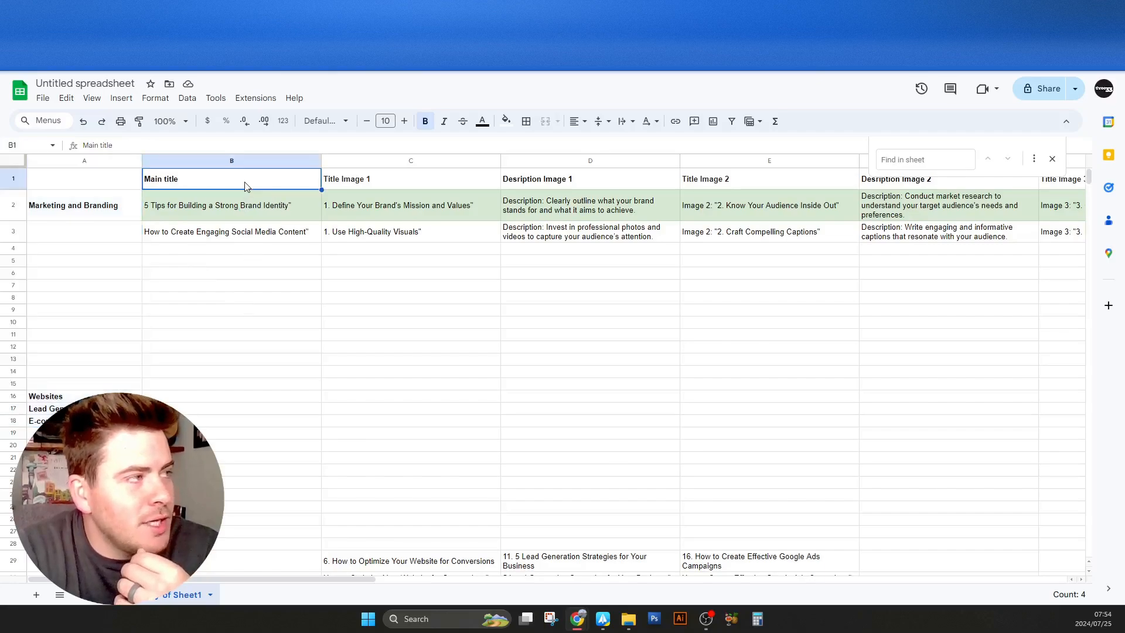
# Examine the row 1 headings from Main title to Title Image 3, closing the find bar that covers them.
pyautogui.moveTo(320, 181); pyautogui.dragTo(1057, 182)
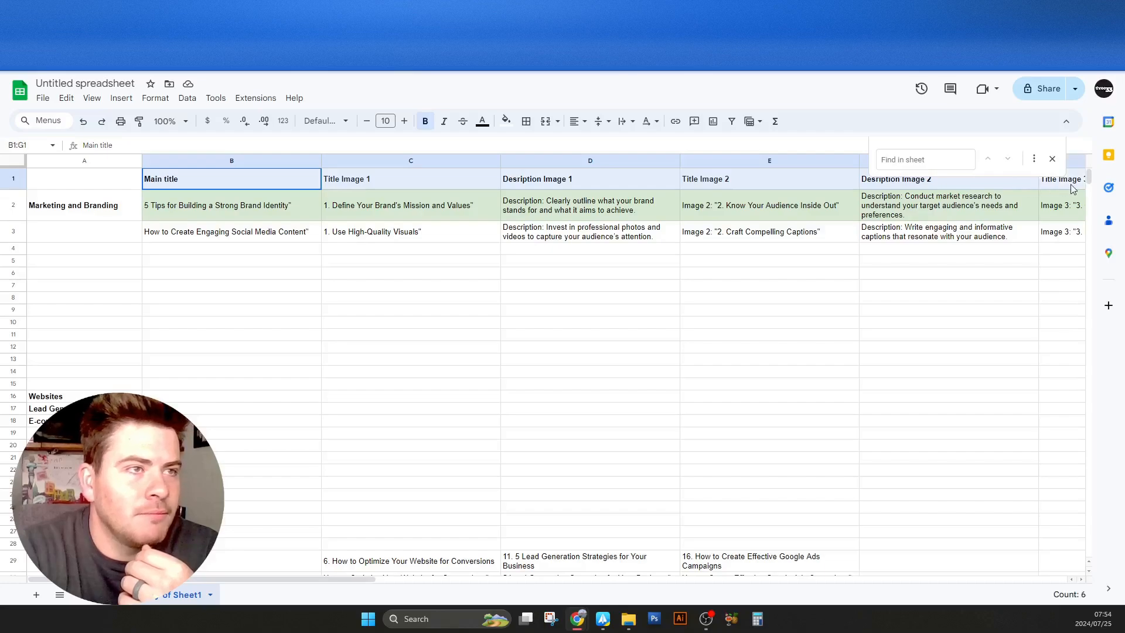
pyautogui.click(1052, 158)
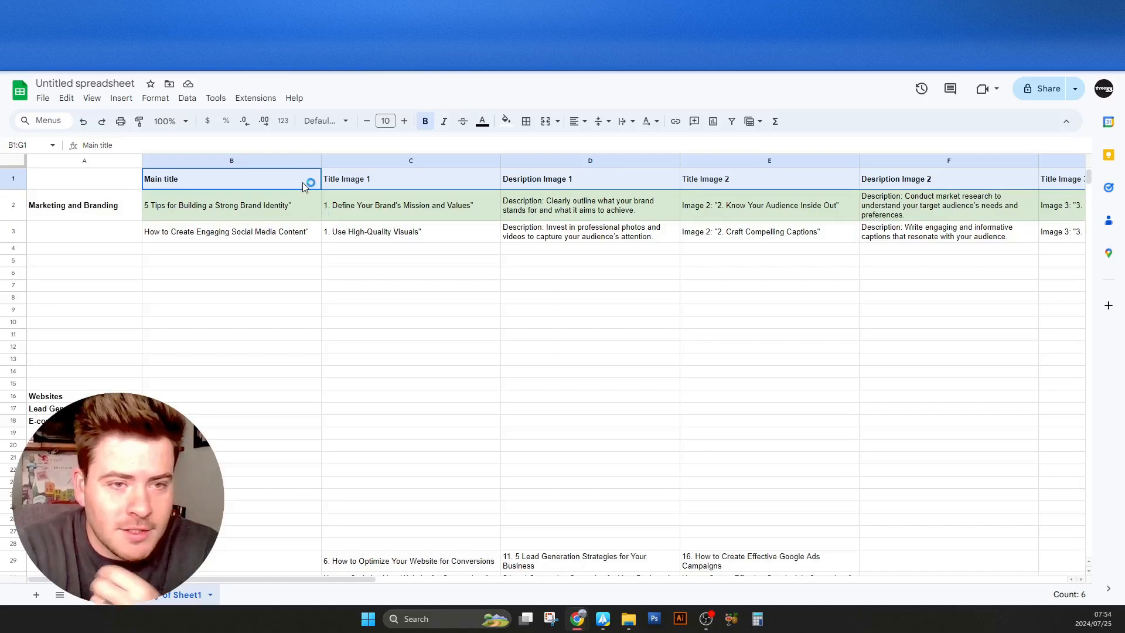
pyautogui.click(599, 186)
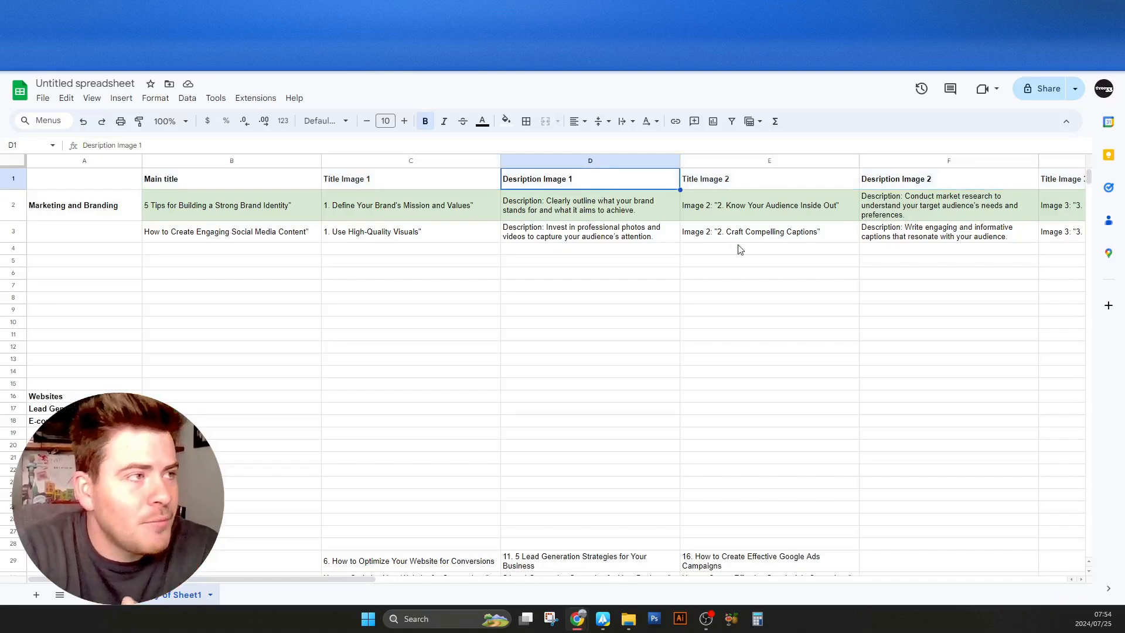
pyautogui.moveTo(239, 174); pyautogui.dragTo(291, 189)
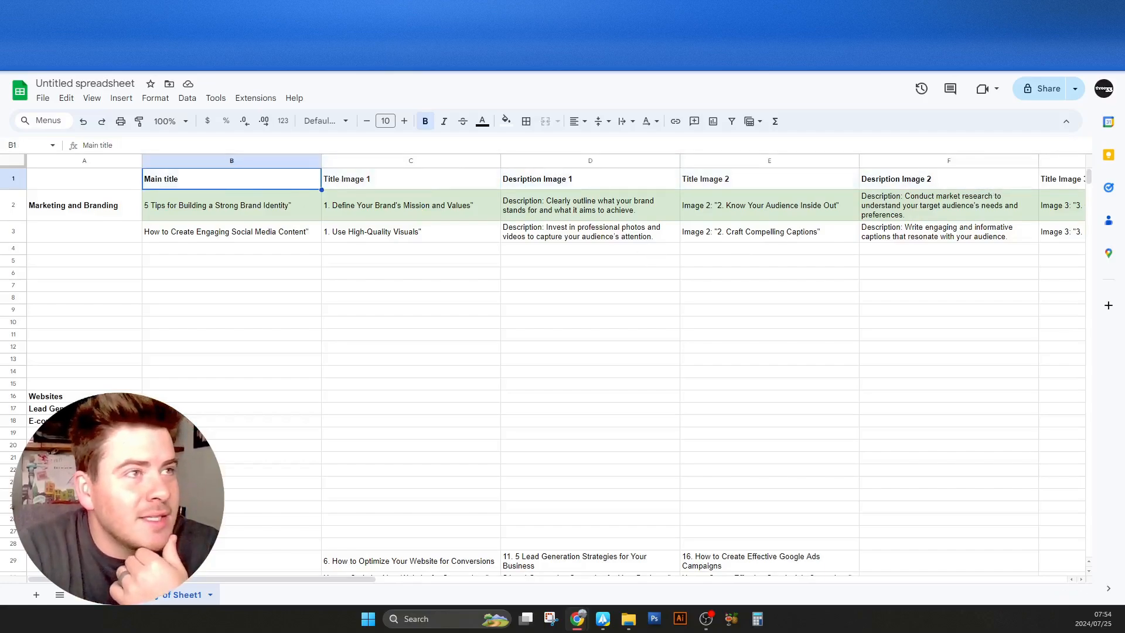
# Switch to the Canva carousel template and examine its seven pages with their Main title, Title Image and Desription Image data fields.
pyautogui.hotkey('ctrl', 'Tab')
pyautogui.hotkey('ctrl', 'Tab')
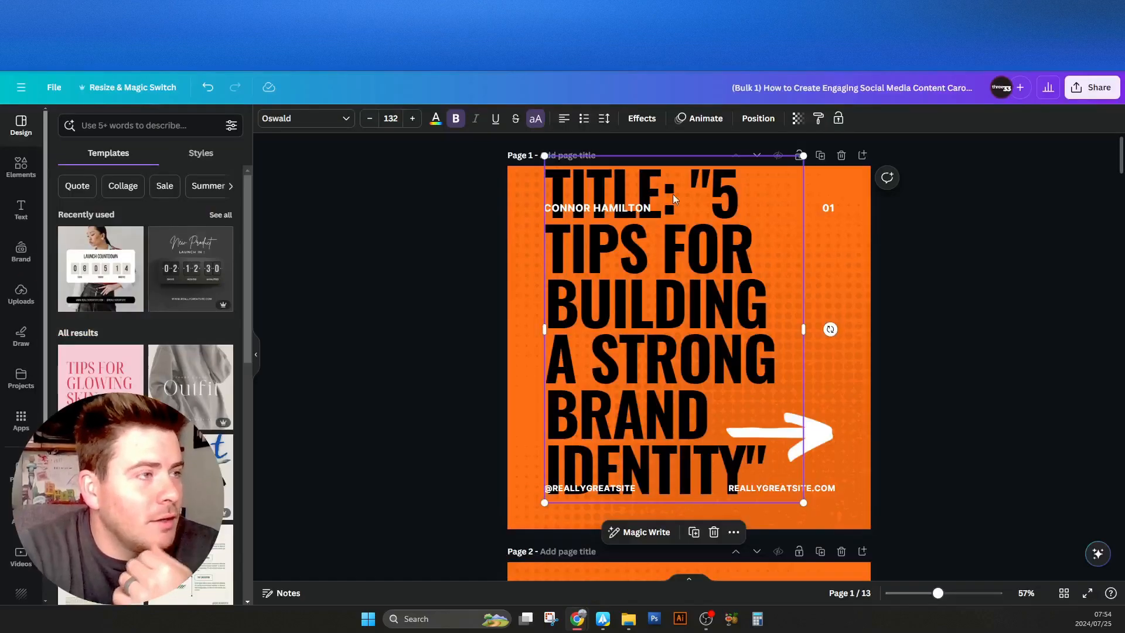
pyautogui.hotkey('ctrl', 'Tab')
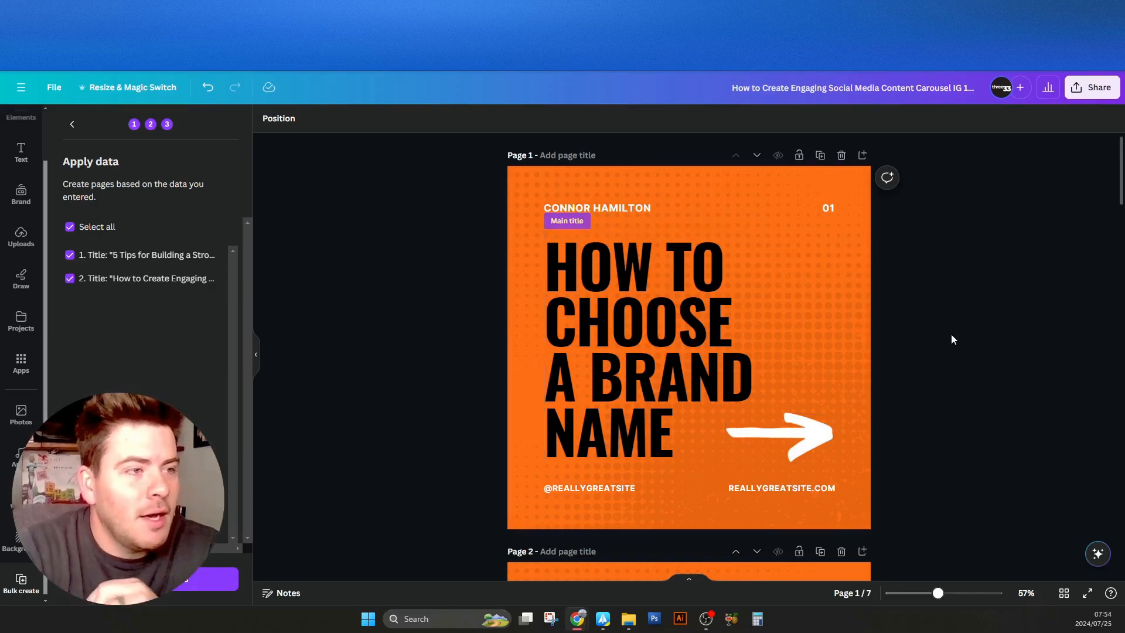
pyautogui.scroll(-2, 951, 364)
pyautogui.scroll(-5, 952, 398)
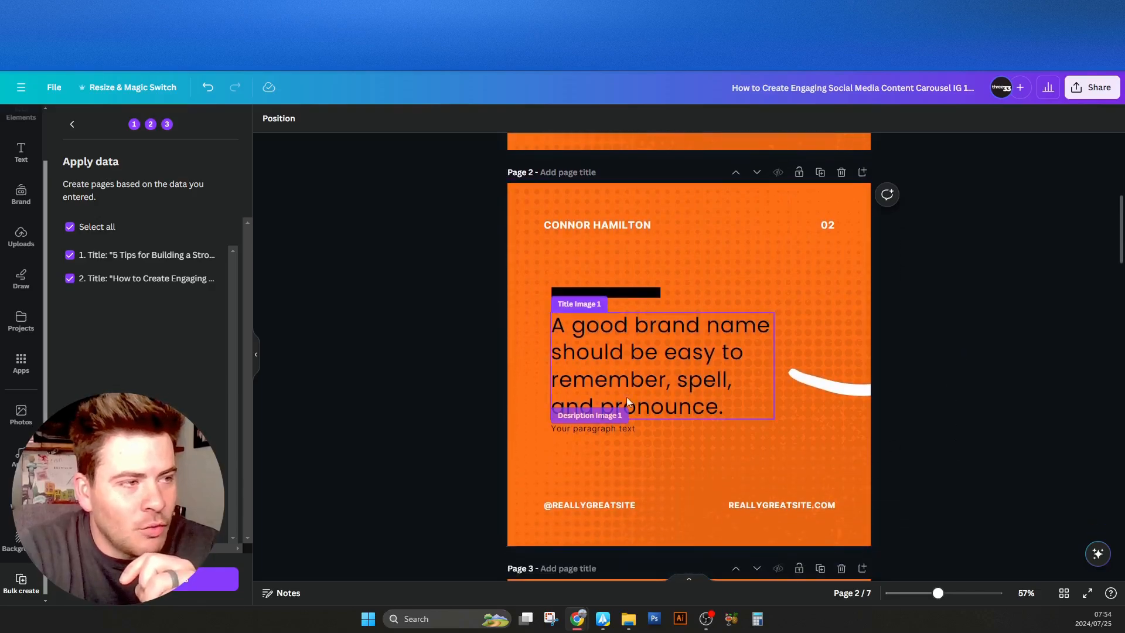
pyautogui.scroll(1, 876, 452)
pyautogui.scroll(-5, 947, 451)
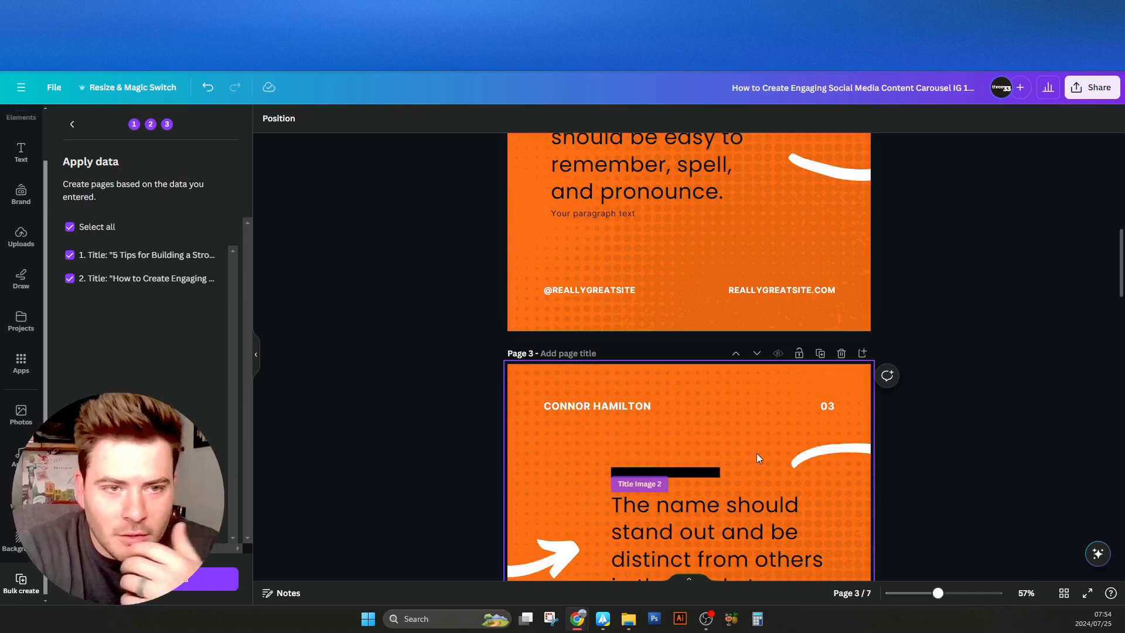
pyautogui.scroll(-2, 879, 449)
pyautogui.scroll(-20, 885, 450)
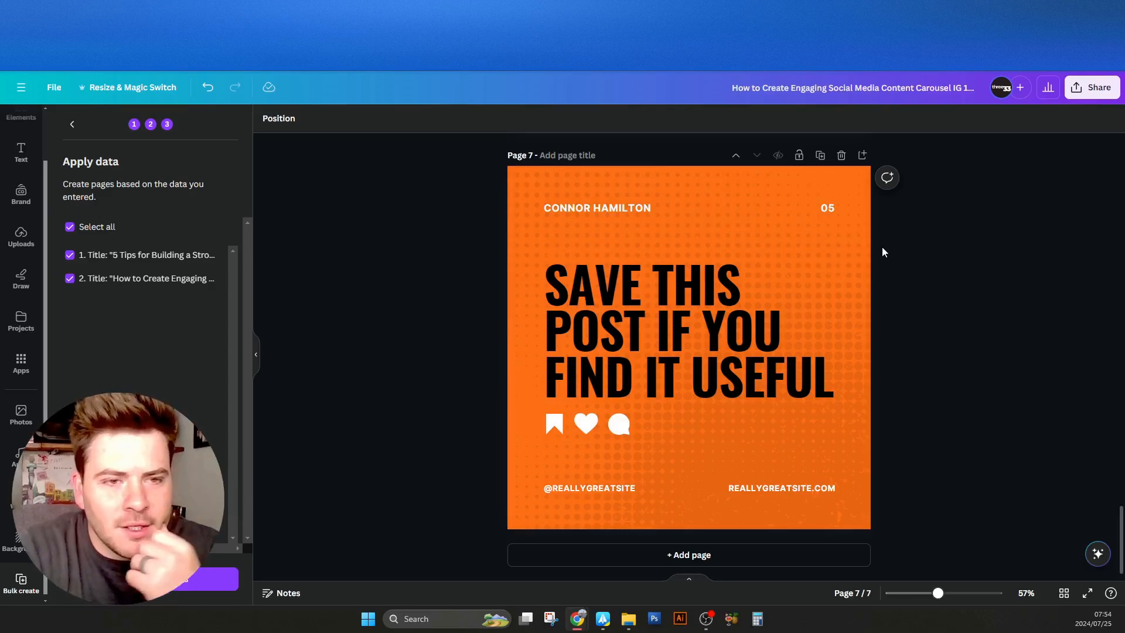
pyautogui.scroll(20, 909, 263)
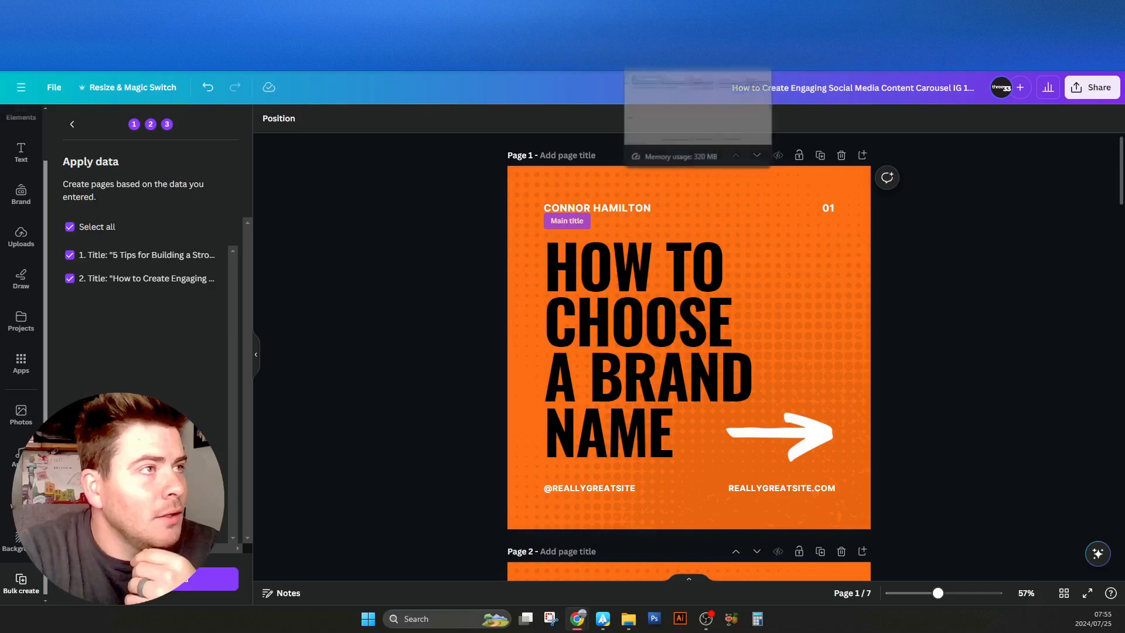
# Return to the spreadsheet and examine the horizontal carousel rows through Desription Image 5 and the remaining vertical carousel lists below.
pyautogui.click(673, 11)
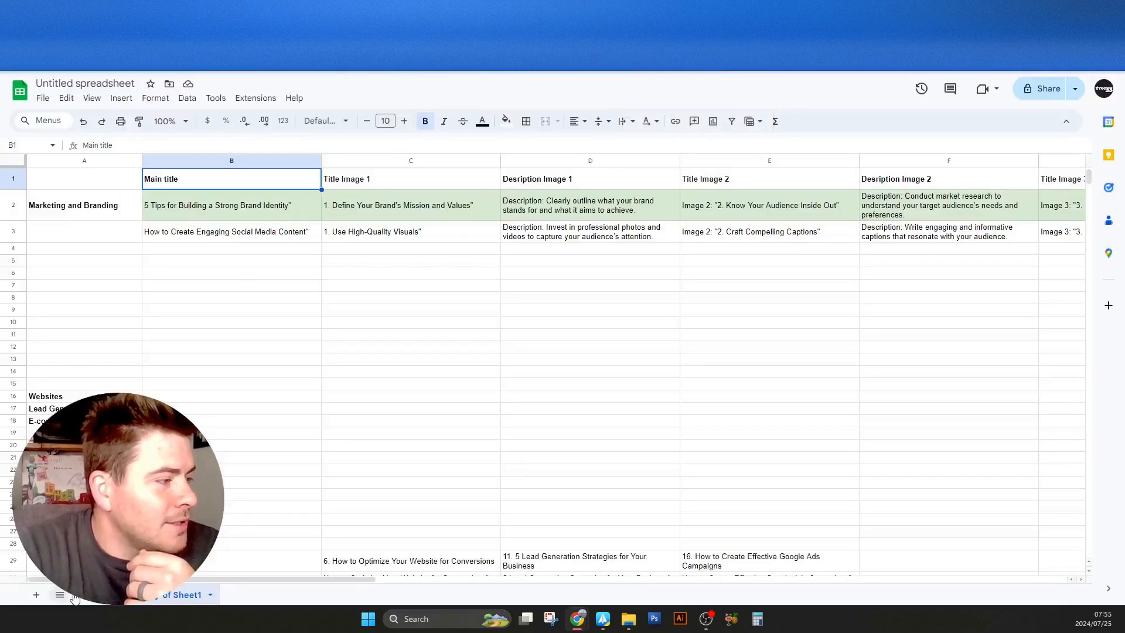
pyautogui.scroll(-5, 371, 422)
pyautogui.scroll(5, 329, 386)
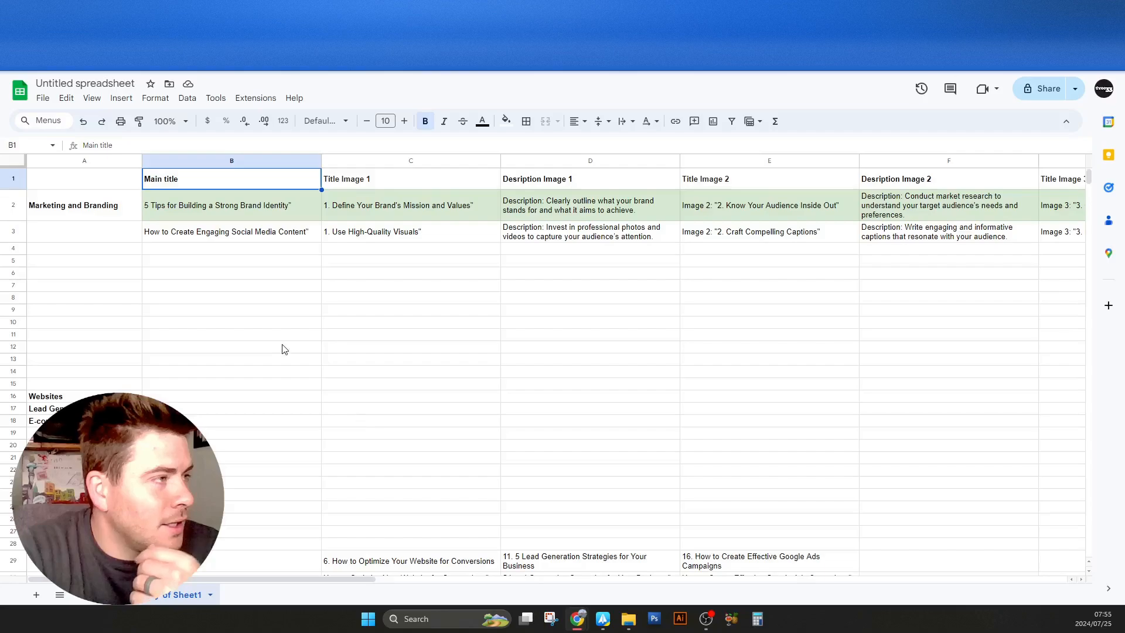
pyautogui.moveTo(528, 300); pyautogui.dragTo(972, 307)
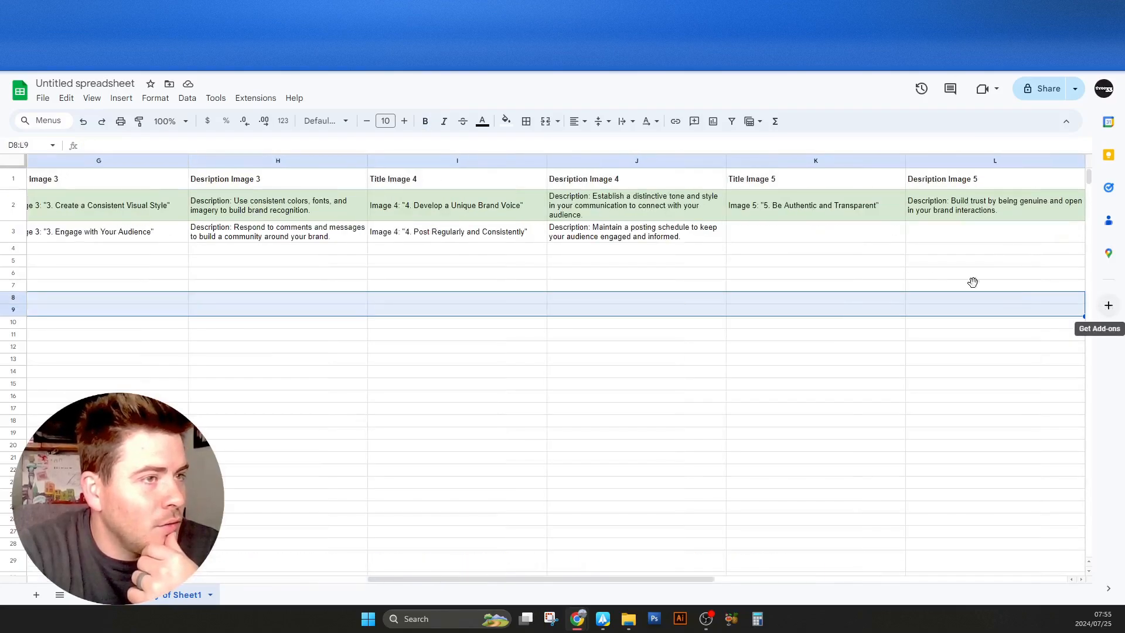
pyautogui.moveTo(457, 260); pyautogui.dragTo(29, 285)
pyautogui.scroll(-4, 475, 342)
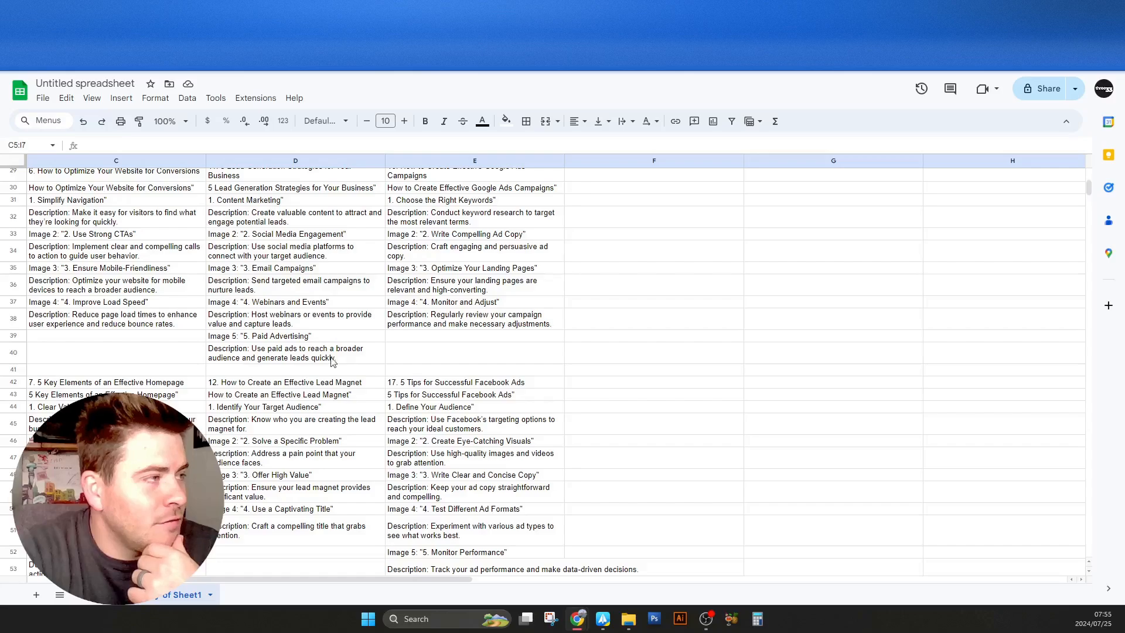
pyautogui.scroll(4, 475, 343)
pyautogui.press('Home')
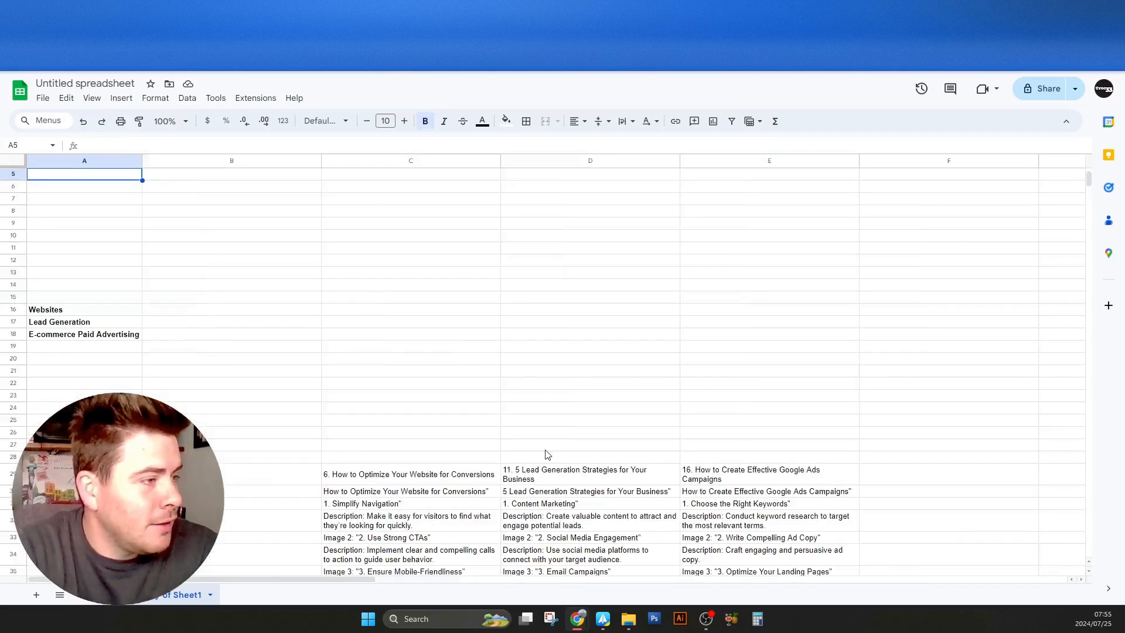
pyautogui.scroll(-3, 547, 455)
pyautogui.scroll(-3, 228, 451)
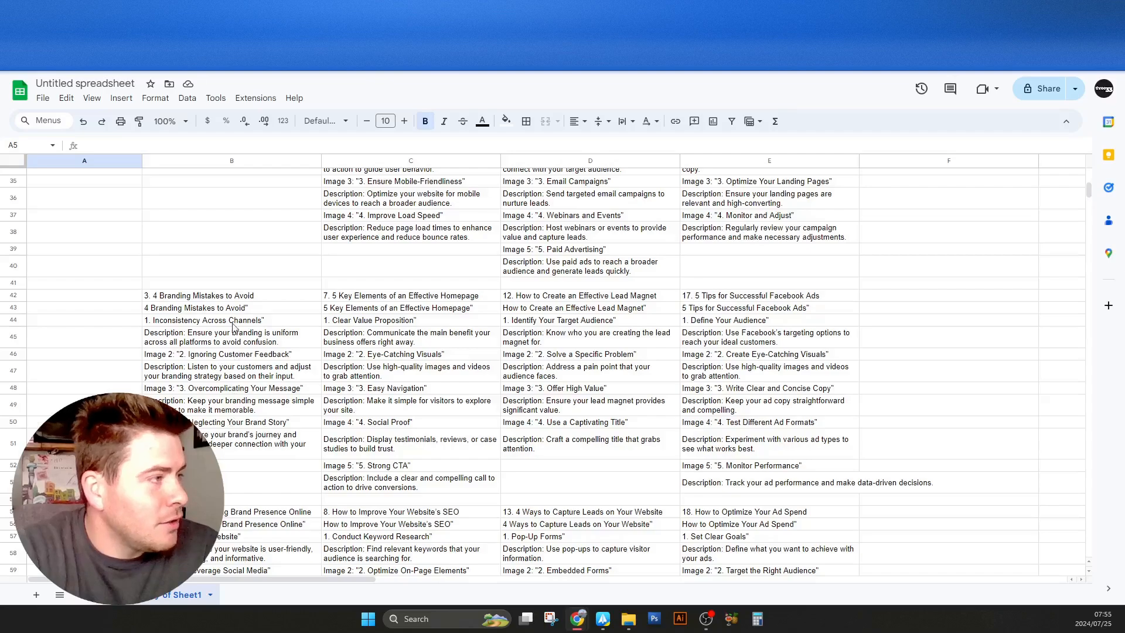
# Delete the numbered heading "3. 4 Branding Mistakes to Avoid" from cell B42.
pyautogui.moveTo(255, 296); pyautogui.dragTo(263, 445)
pyautogui.click(248, 298)
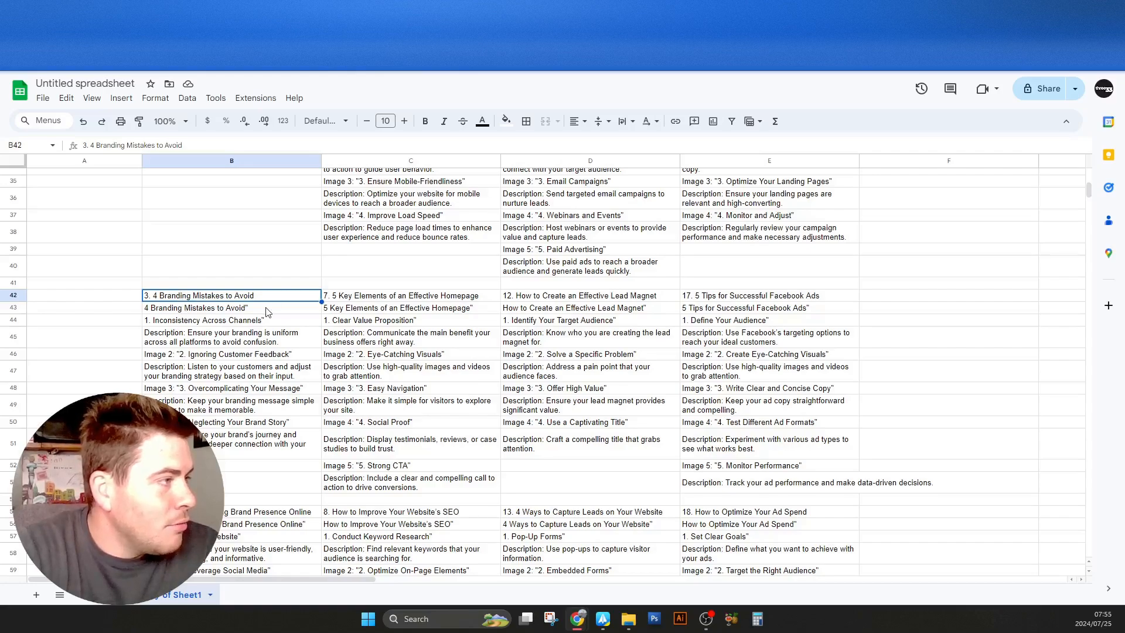
pyautogui.press('Delete')
# Copy the "4 Branding Mistakes to Avoid" carousel text in B43:B51 and paste it starting at cell B4.
pyautogui.click(193, 312)
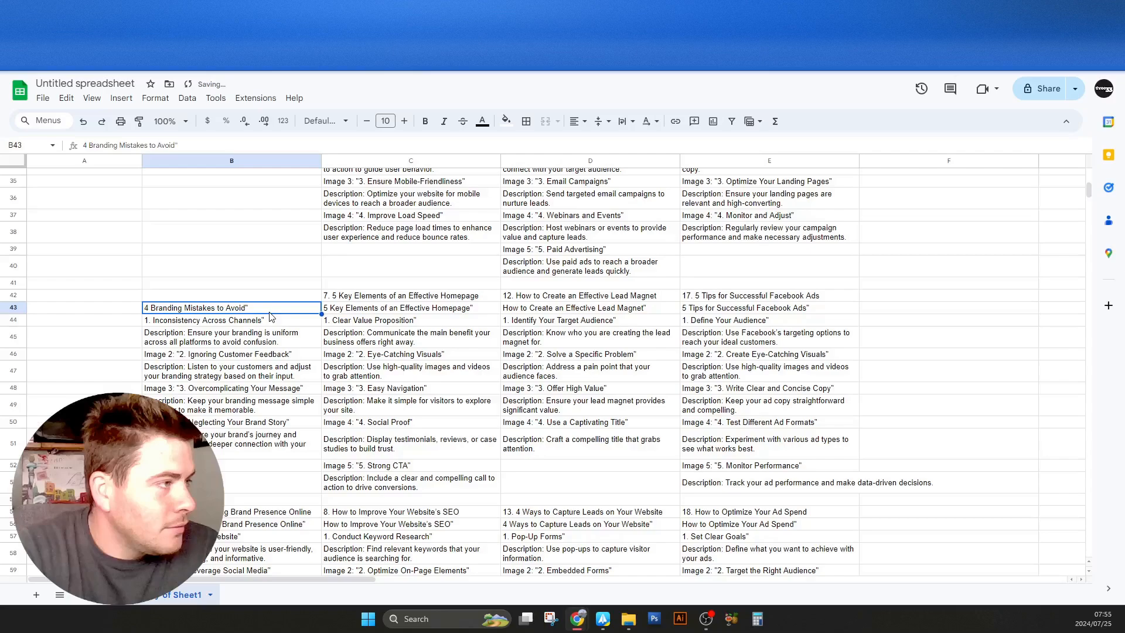
pyautogui.hotkey('ctrl', 'shift', 'Down')
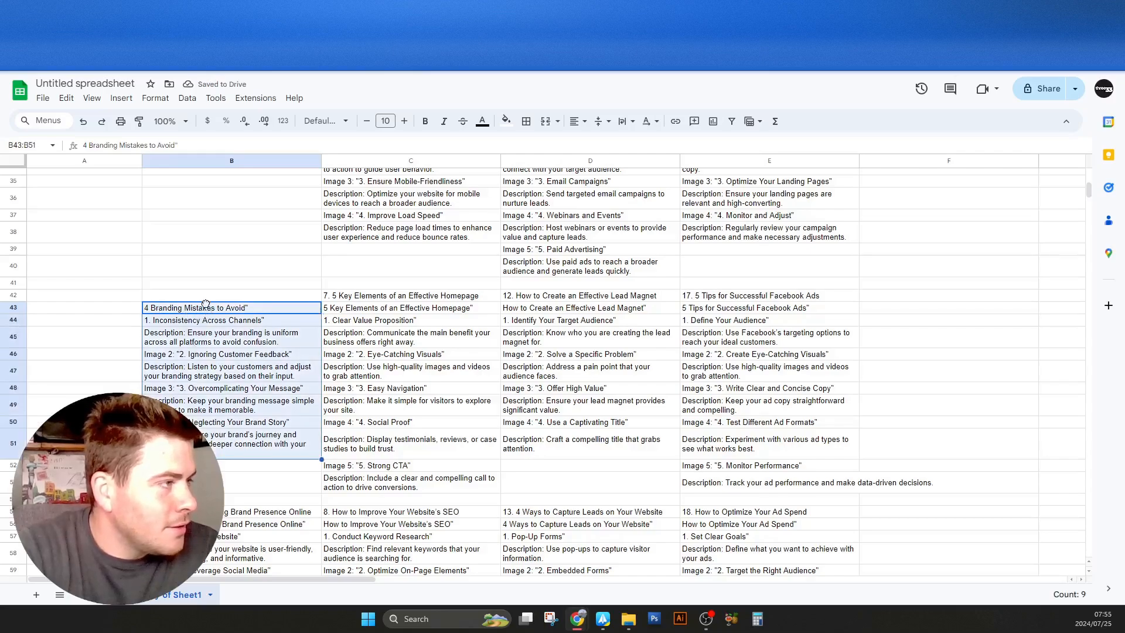
pyautogui.hotkey('ctrl', 'c')
pyautogui.scroll(10, 197, 139)
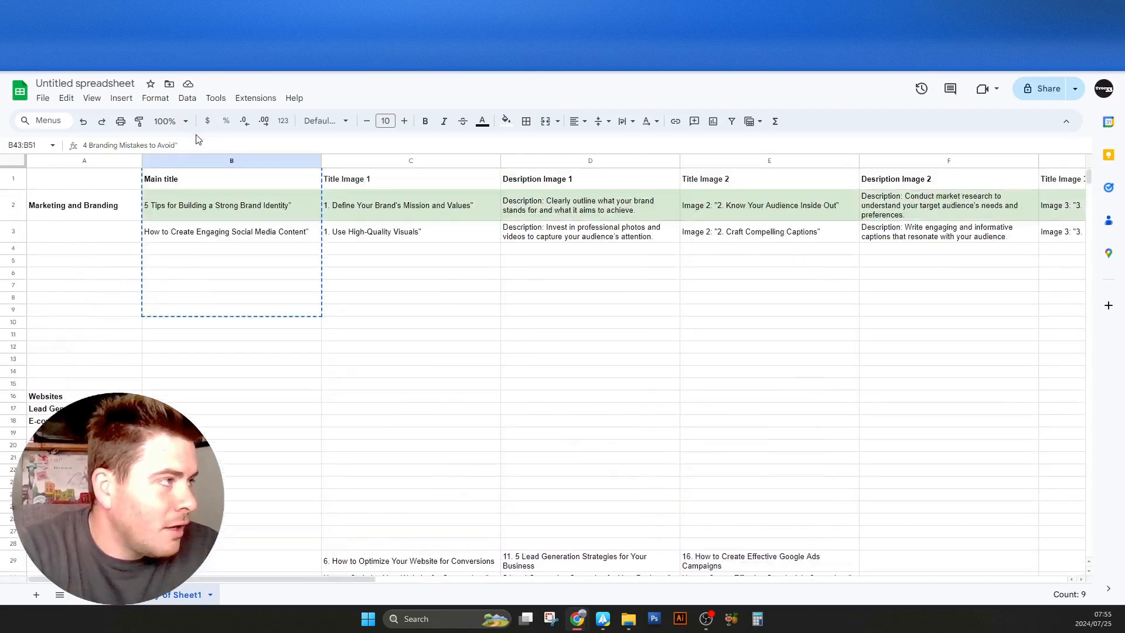
pyautogui.click(193, 249)
pyautogui.hotkey('ctrl', 'v')
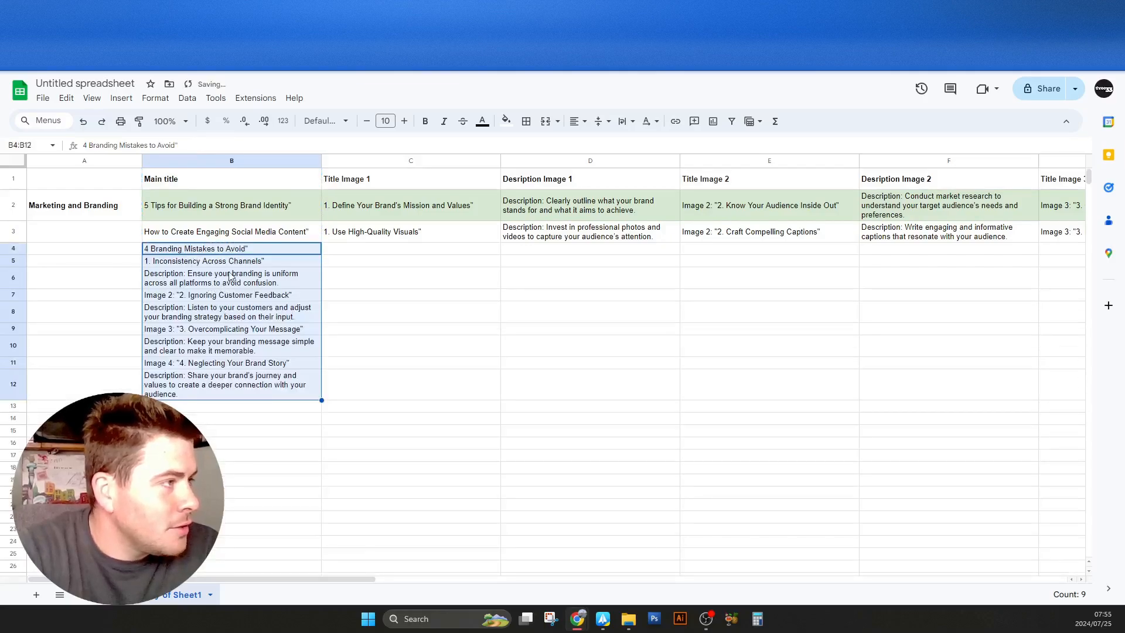
# Spread the pasted carousel along row 4, putting the first image title in C4, its description in D4 and the second title in E4.
pyautogui.click(266, 251)
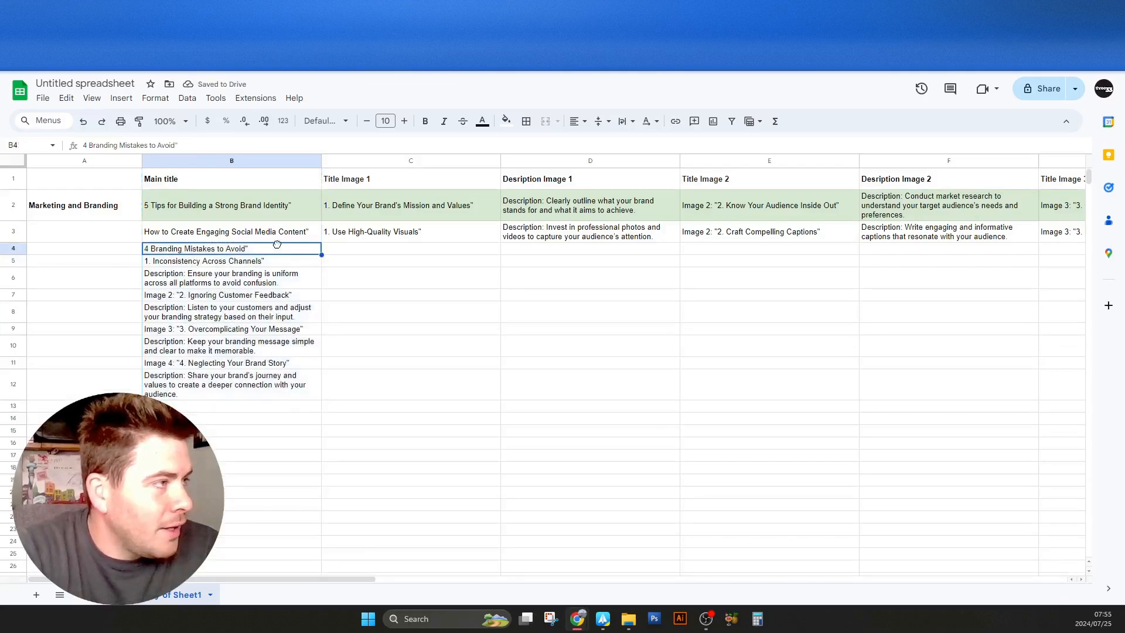
pyautogui.moveTo(274, 267); pyautogui.dragTo(267, 394)
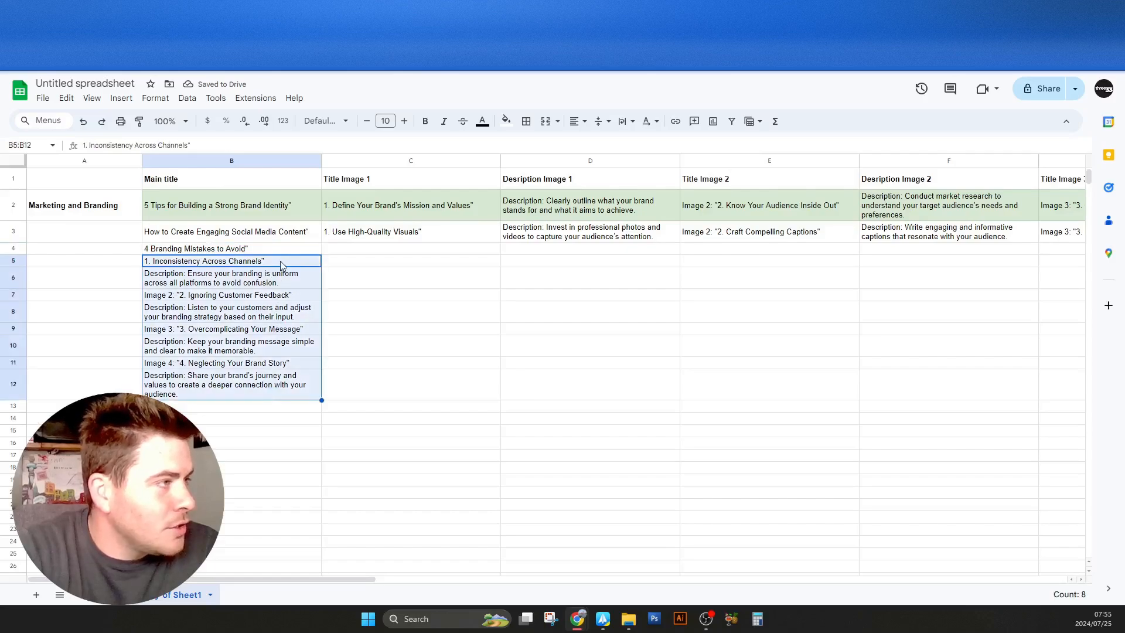
pyautogui.moveTo(291, 257); pyautogui.dragTo(521, 249)
pyautogui.click(463, 267)
pyautogui.moveTo(435, 283); pyautogui.dragTo(437, 375)
pyautogui.moveTo(417, 277); pyautogui.dragTo(768, 270)
pyautogui.click(768, 270)
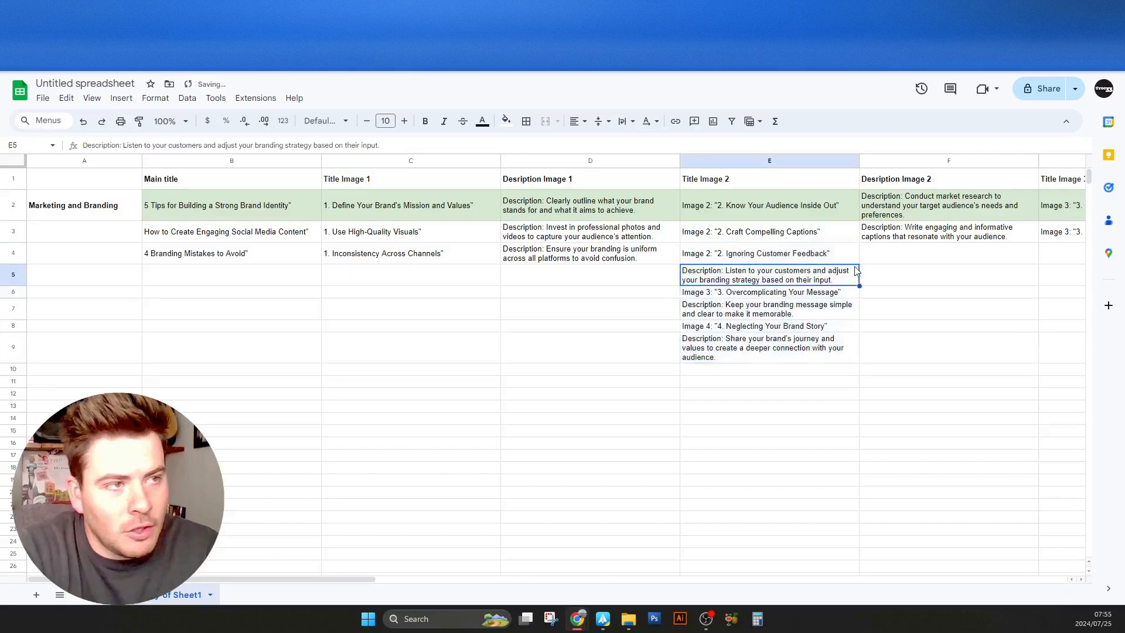
# Continue row 4 with the second image's description in F4, the third image's title in G4 and its description in H4.
pyautogui.moveTo(858, 268); pyautogui.dragTo(899, 259)
pyautogui.moveTo(762, 300); pyautogui.dragTo(873, 258)
pyautogui.click(1041, 280)
# Place the "Neglecting Your Brand Story" title in I4 and its description in J4, undoing any move that overwrites row 3.
pyautogui.moveTo(275, 307); pyautogui.dragTo(1003, 247)
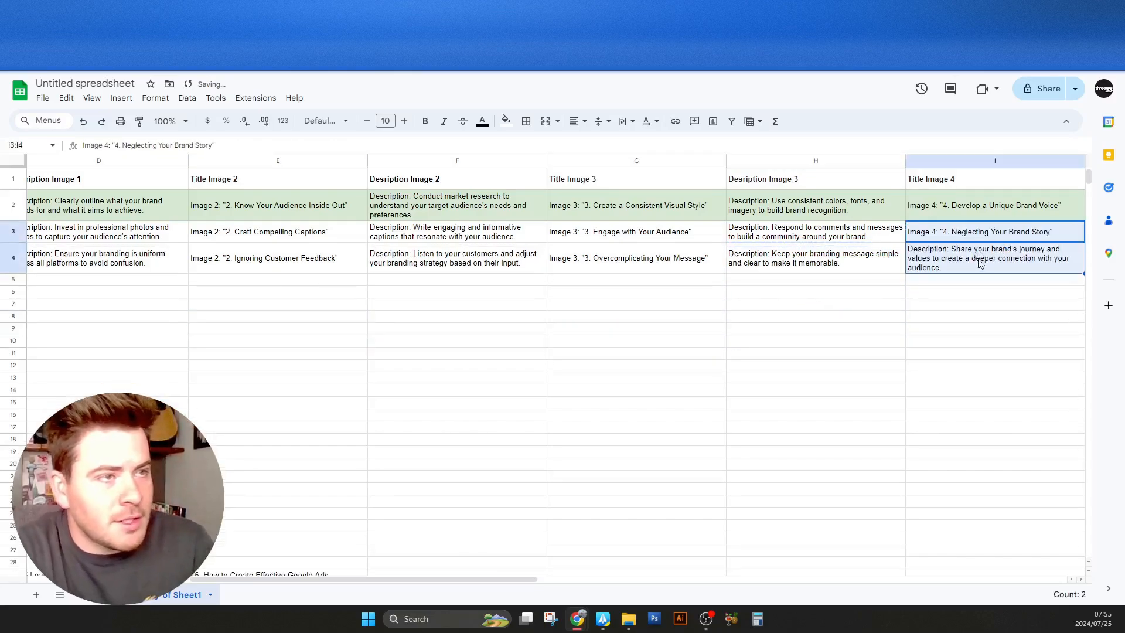
pyautogui.hotkey('ctrl', 'z')
pyautogui.moveTo(367, 322); pyautogui.dragTo(925, 261)
pyautogui.click(953, 273)
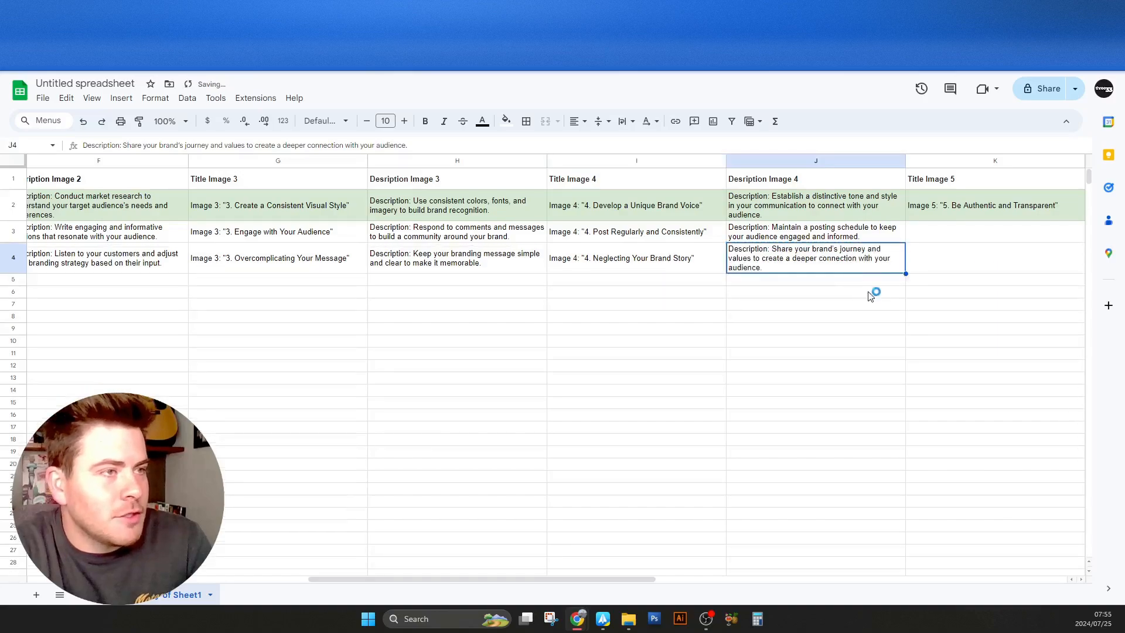
# Check the finished row 4 against the Title Image 5 and Desription Image 5 columns.
pyautogui.moveTo(936, 305); pyautogui.dragTo(1085, 314)
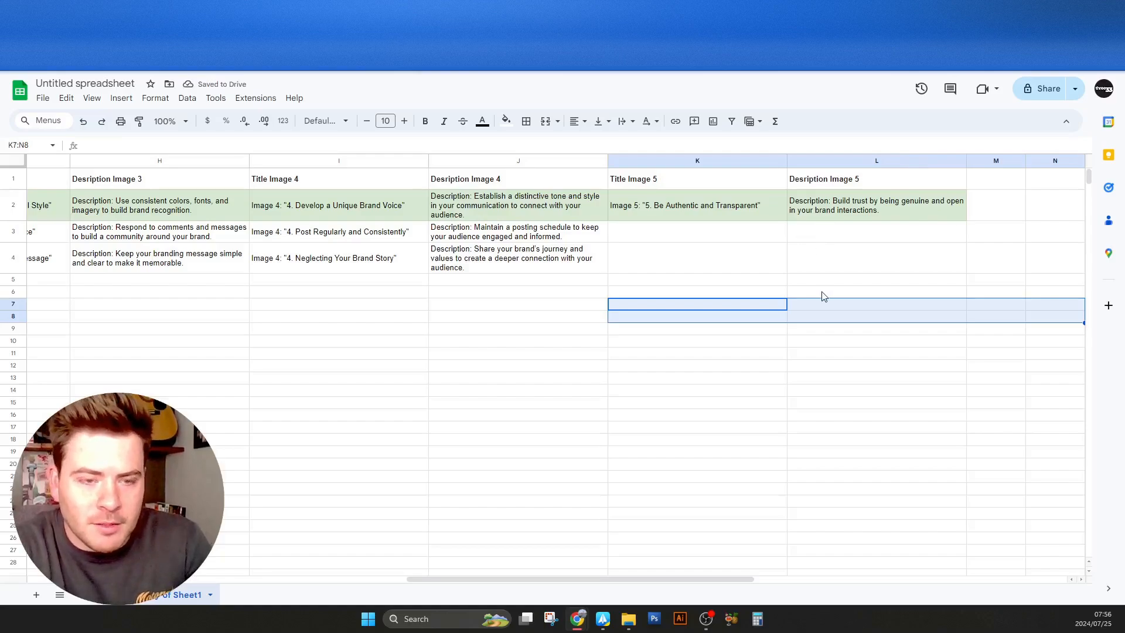
pyautogui.click(763, 342)
pyautogui.click(769, 279)
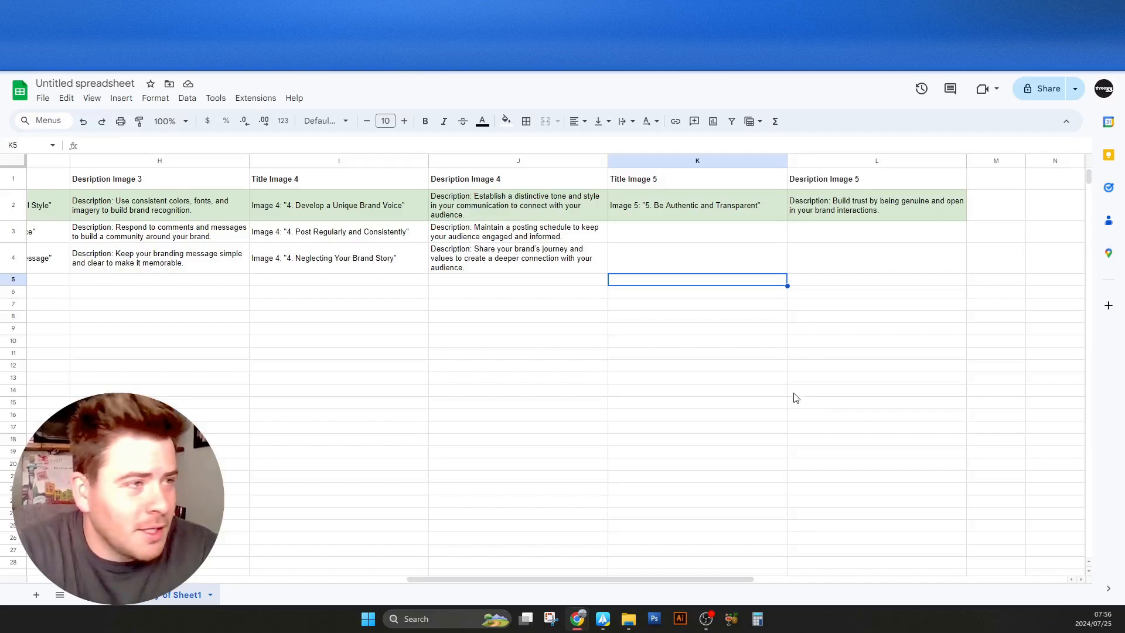
pyautogui.press('Home')
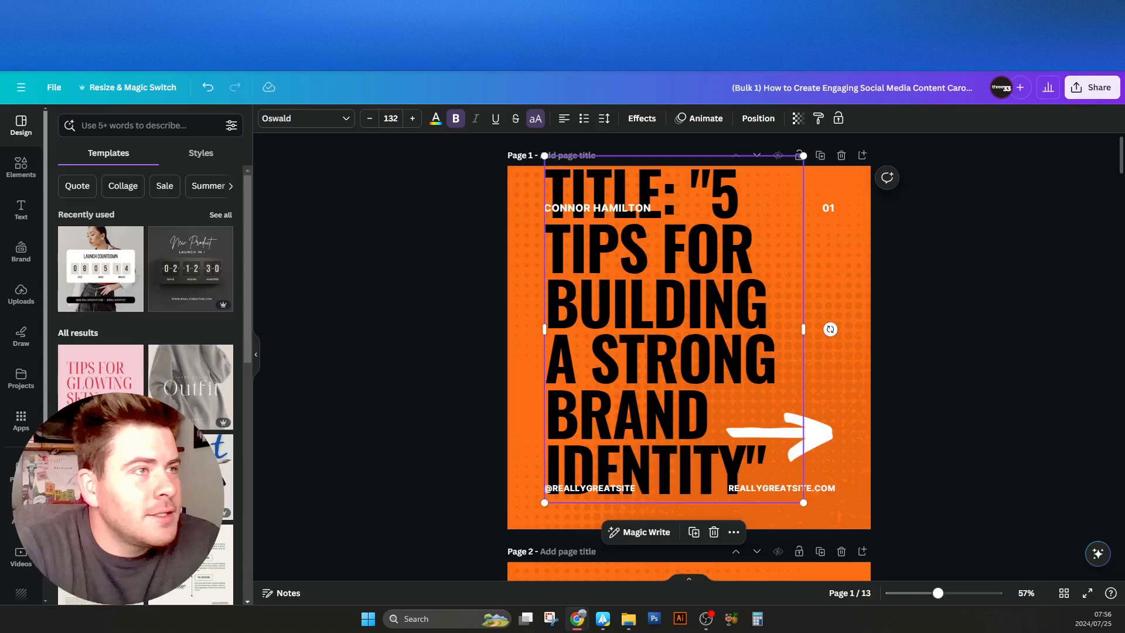
# Switch to the bulk-created Canva carousel design and examine its page 1 title and the "(Bulk 1)" prefix in the design name.
pyautogui.click(682, 182)
pyautogui.click(695, 185)
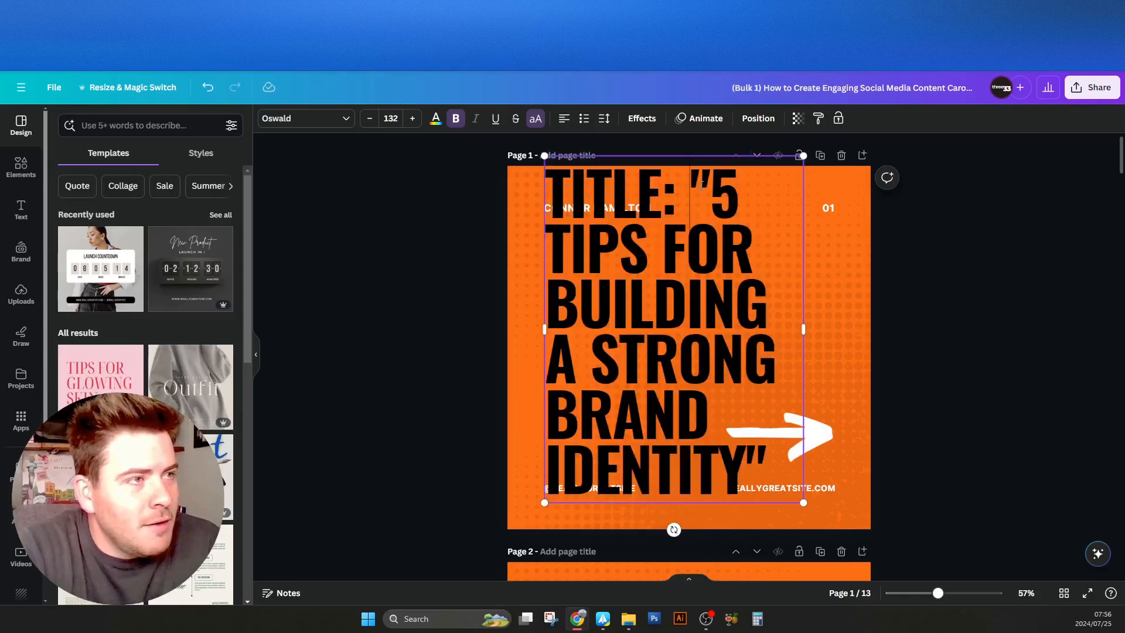
pyautogui.click(782, 88)
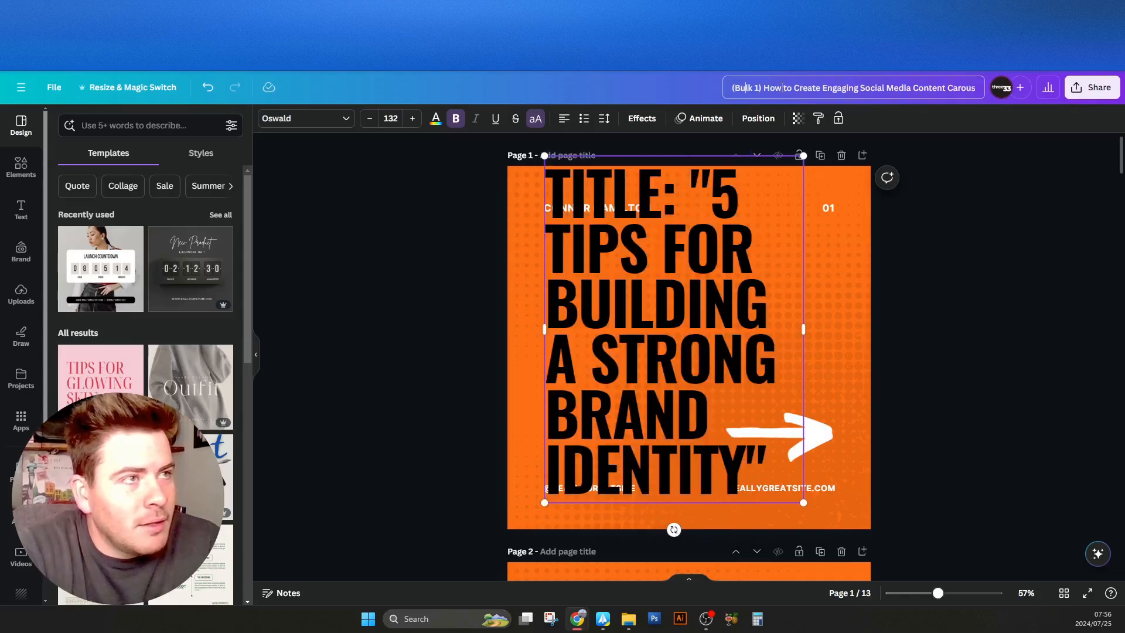
pyautogui.moveTo(782, 88); pyautogui.dragTo(707, 92)
pyautogui.moveTo(793, 88); pyautogui.dragTo(506, 172)
pyautogui.click(466, 211)
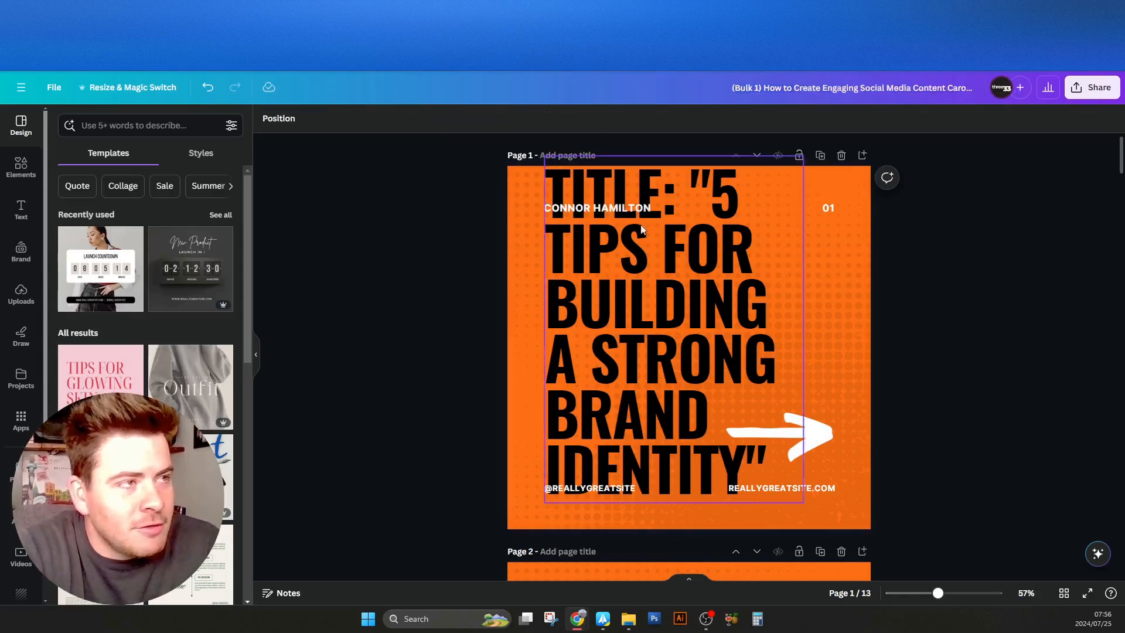
# Examine the leftover "Title:" prefix and opening quotation mark in the page 1 heading.
pyautogui.click(691, 191)
pyautogui.click(690, 192)
pyautogui.click(718, 188)
pyautogui.moveTo(706, 187); pyautogui.dragTo(512, 188)
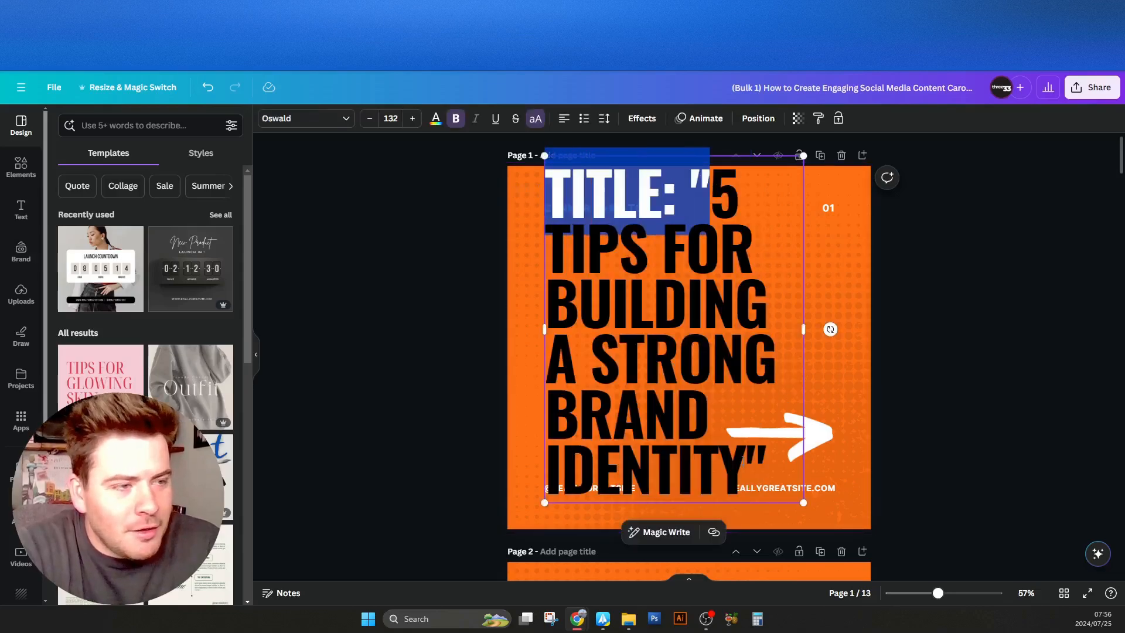
pyautogui.click(919, 377)
# Examine the "Image 1:" prefix in the title text on page 2.
pyautogui.scroll(-6, 919, 377)
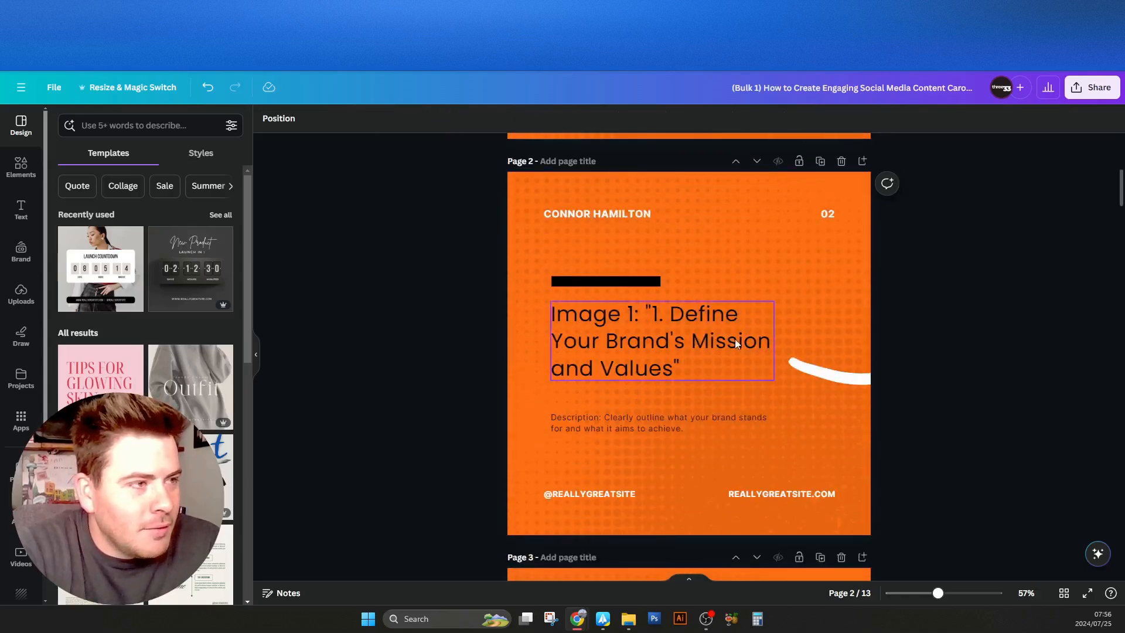
pyautogui.click(734, 343)
pyautogui.click(630, 314)
pyautogui.click(579, 367)
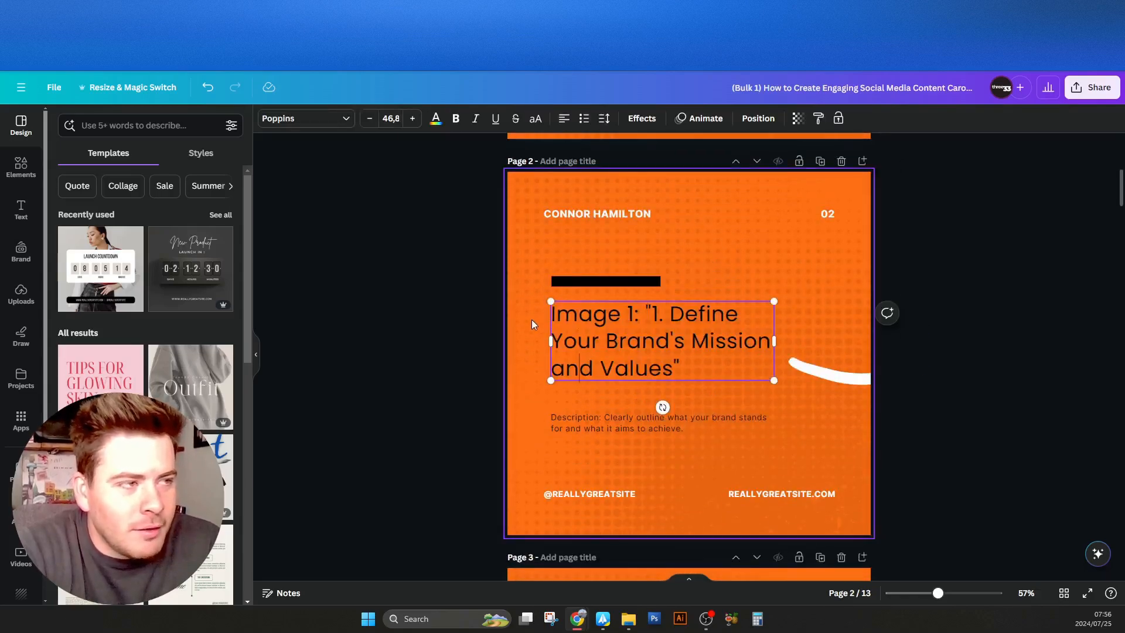
# Examine the leftover "Description:" prefix in the description text on page 2.
pyautogui.click(590, 419)
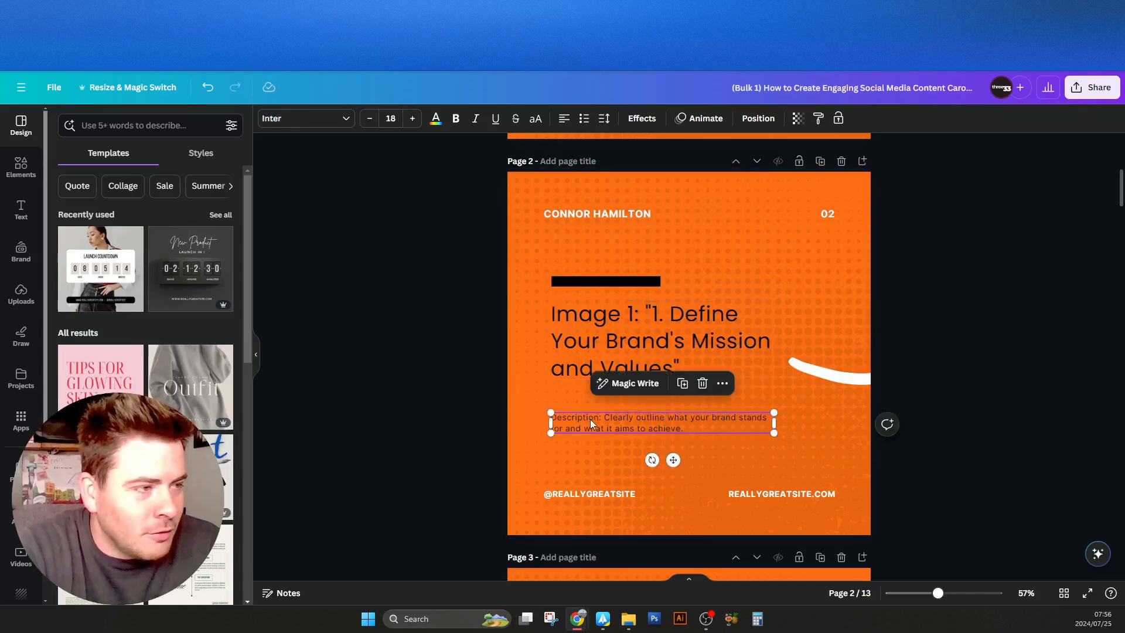
pyautogui.click(589, 418)
pyautogui.moveTo(589, 418); pyautogui.dragTo(551, 418)
pyautogui.click(968, 307)
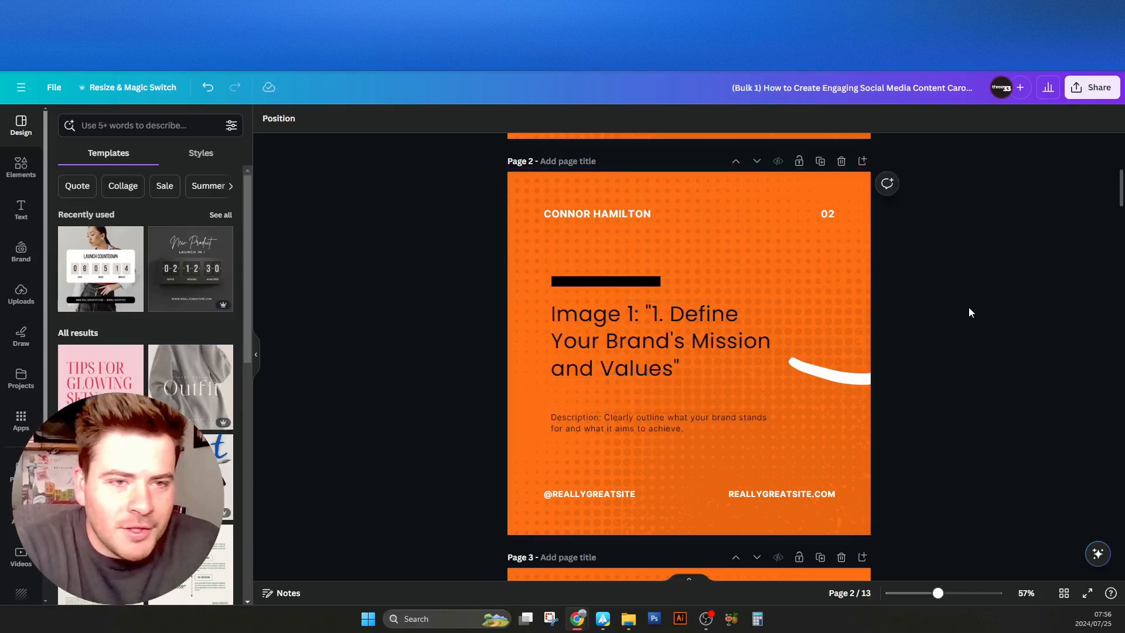
pyautogui.scroll(6, 835, 280)
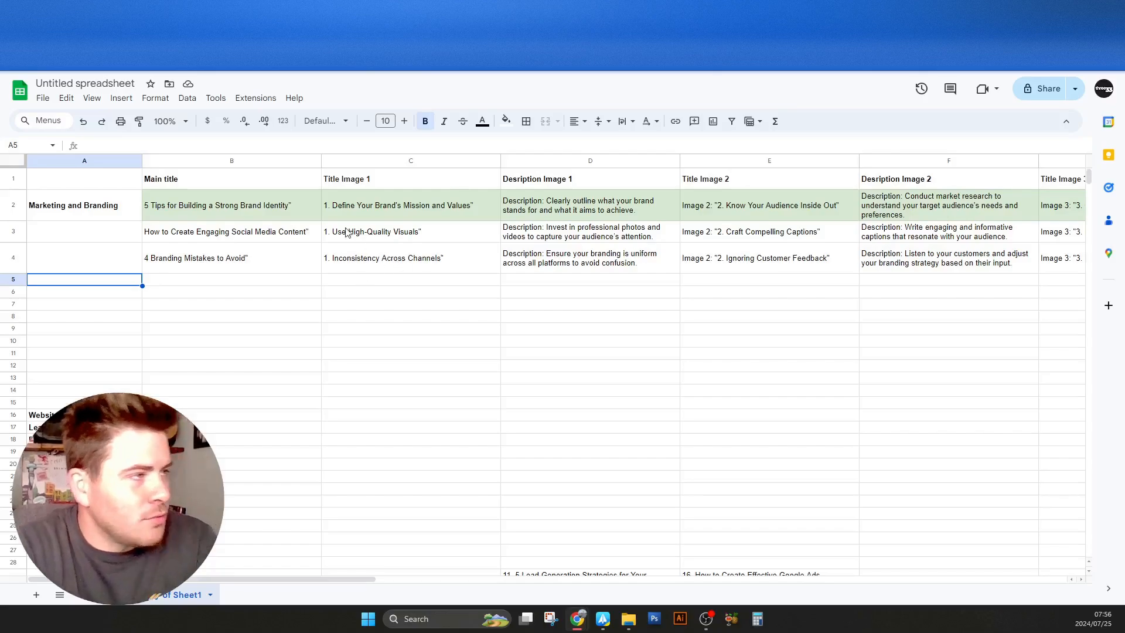
# Switch to the Google Sheets carousel table and open Find and replace for it.
pyautogui.click(271, 206)
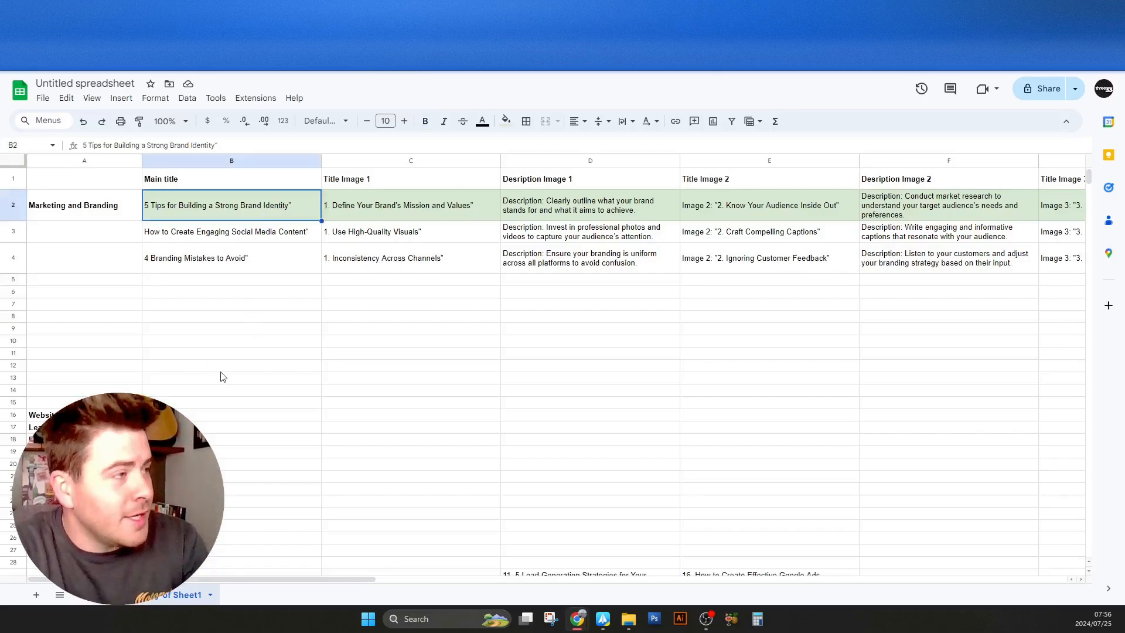
pyautogui.hotkey('ctrl', 'f')
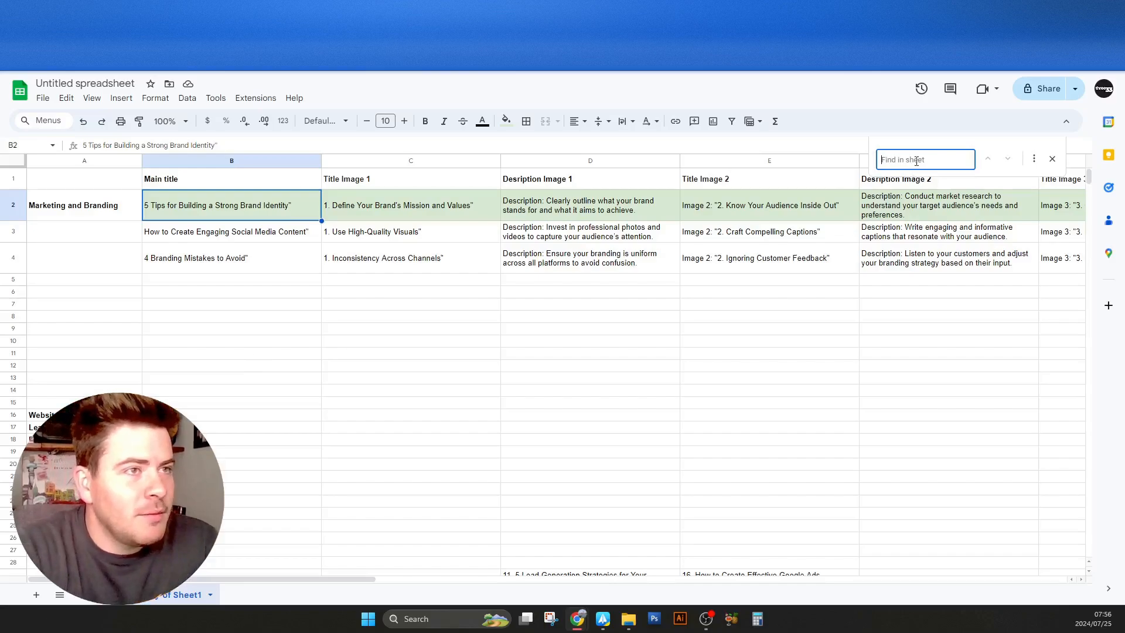
pyautogui.click(1031, 159)
pyautogui.moveTo(638, 199); pyautogui.dragTo(998, 276)
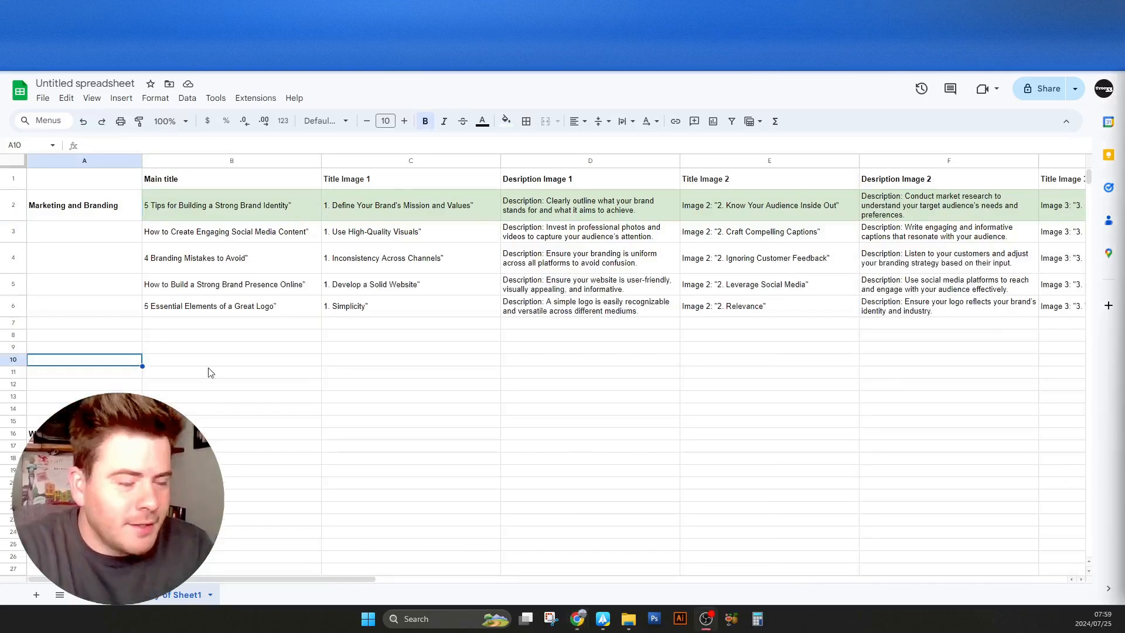
# Clear the contents of rows 15 to 213 below the carousel table.
pyautogui.scroll(-3, 75, 396)
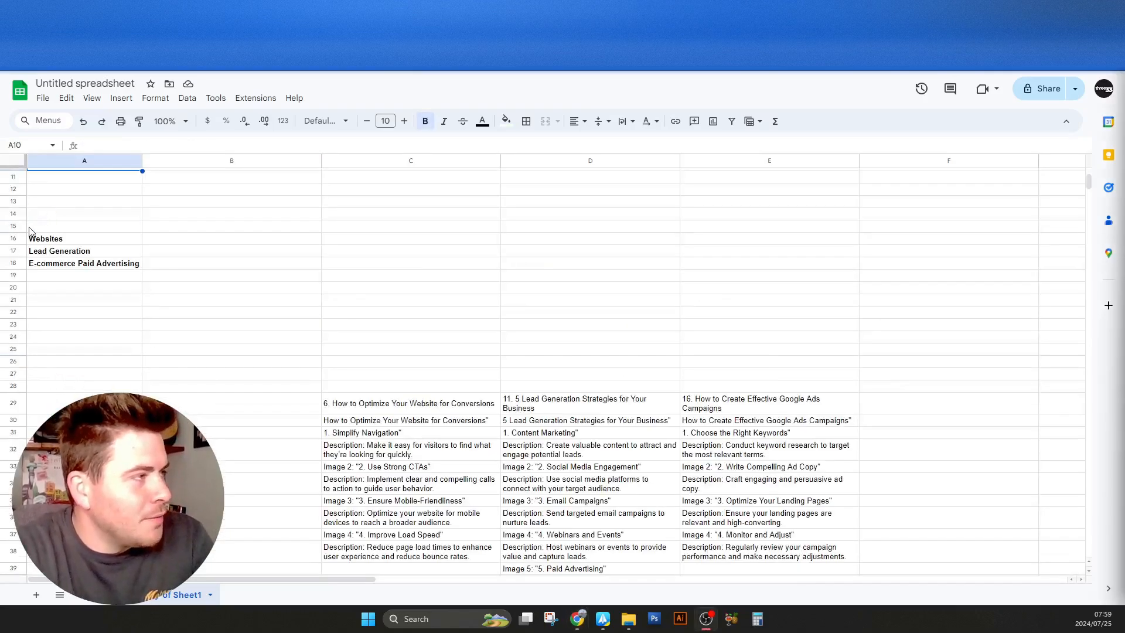
pyautogui.moveTo(17, 228); pyautogui.dragTo(369, 404)
pyautogui.scroll(-20, 353, 415)
pyautogui.scroll(-20, 354, 428)
pyautogui.scroll(5, 369, 404)
pyautogui.rightClick(486, 314)
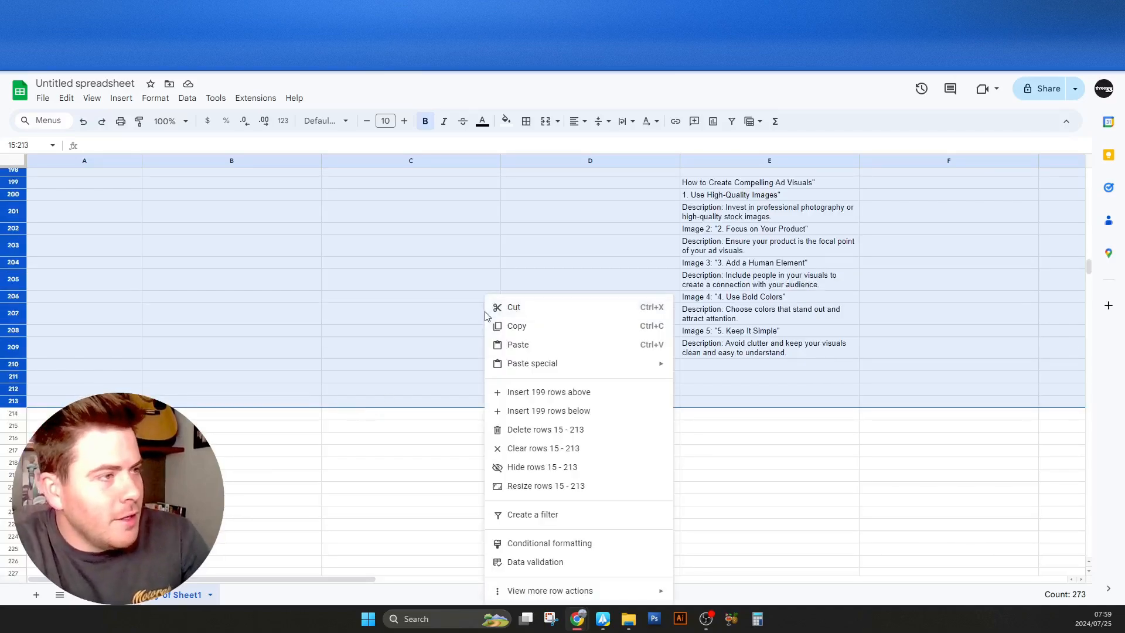
pyautogui.click(572, 453)
pyautogui.scroll(20, 526, 374)
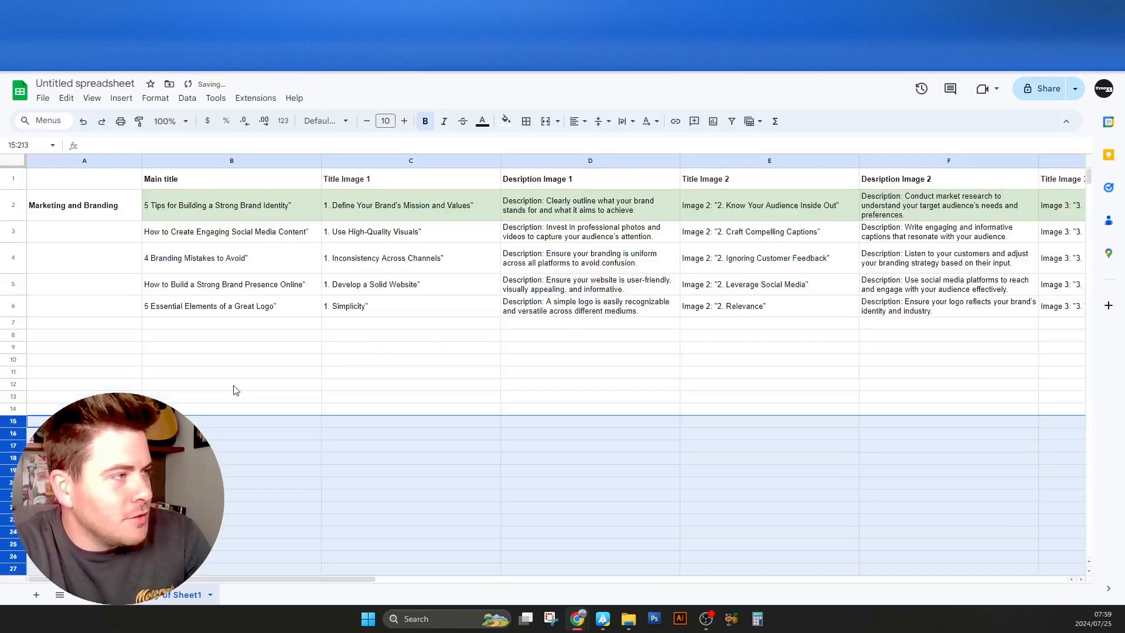
pyautogui.click(234, 385)
# Remove the green fill from the Marketing and Branding column on the original source sheet.
pyautogui.click(101, 595)
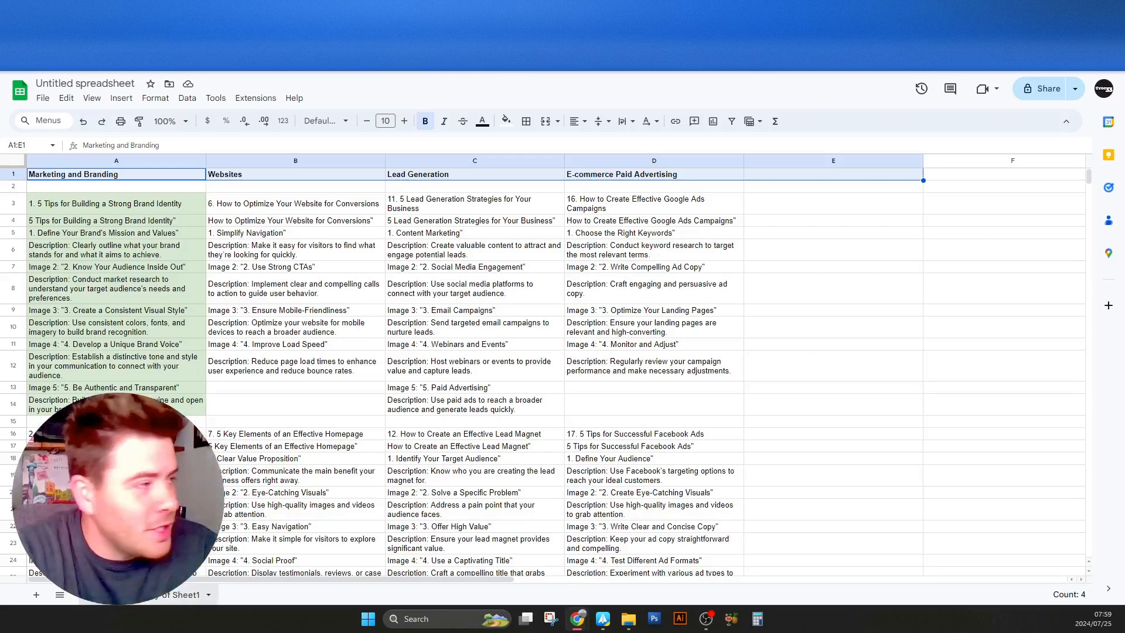
pyautogui.click(187, 160)
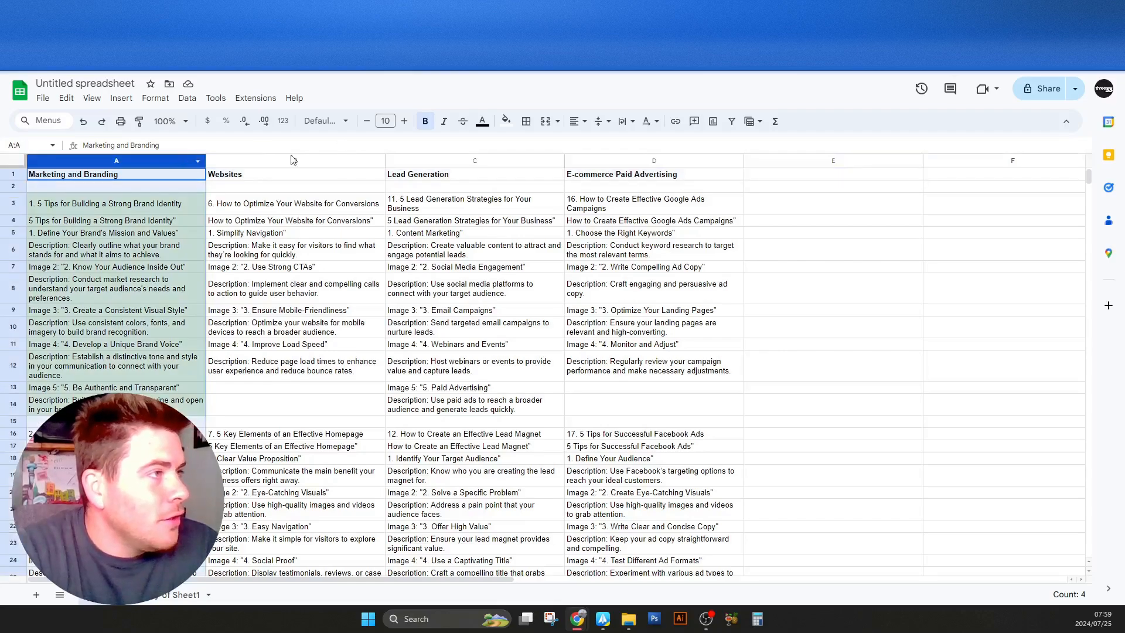
pyautogui.click(506, 124)
pyautogui.click(525, 144)
pyautogui.click(456, 232)
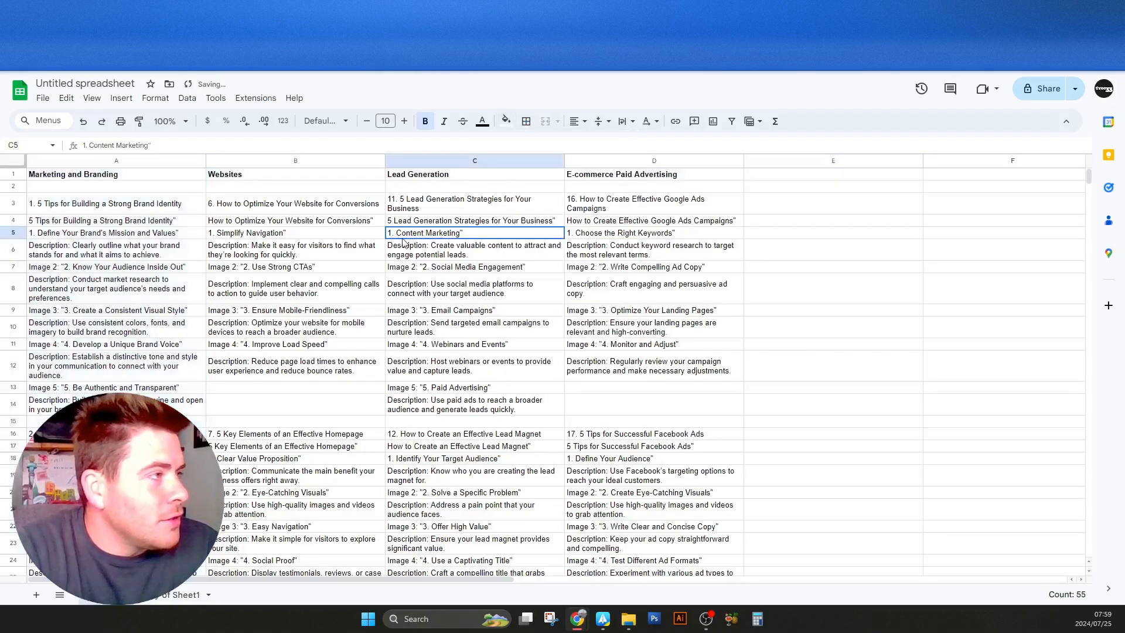
# Return to the carousel table sheet and open Find and replace, keeping its dialog clear of the first columns.
pyautogui.click(177, 600)
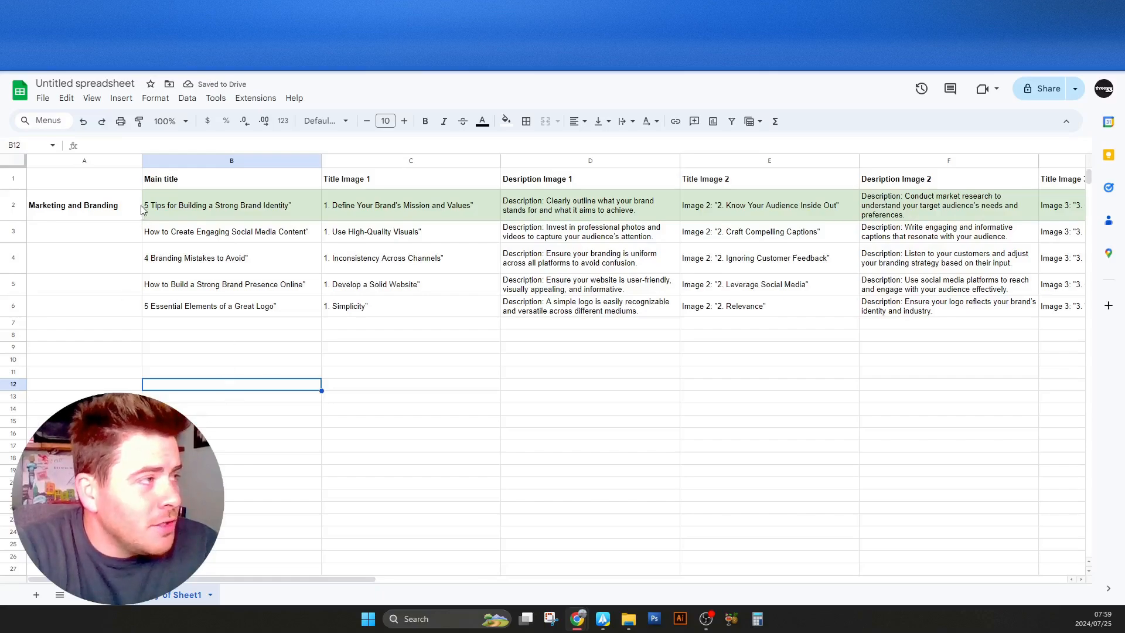
pyautogui.moveTo(86, 210); pyautogui.dragTo(167, 213)
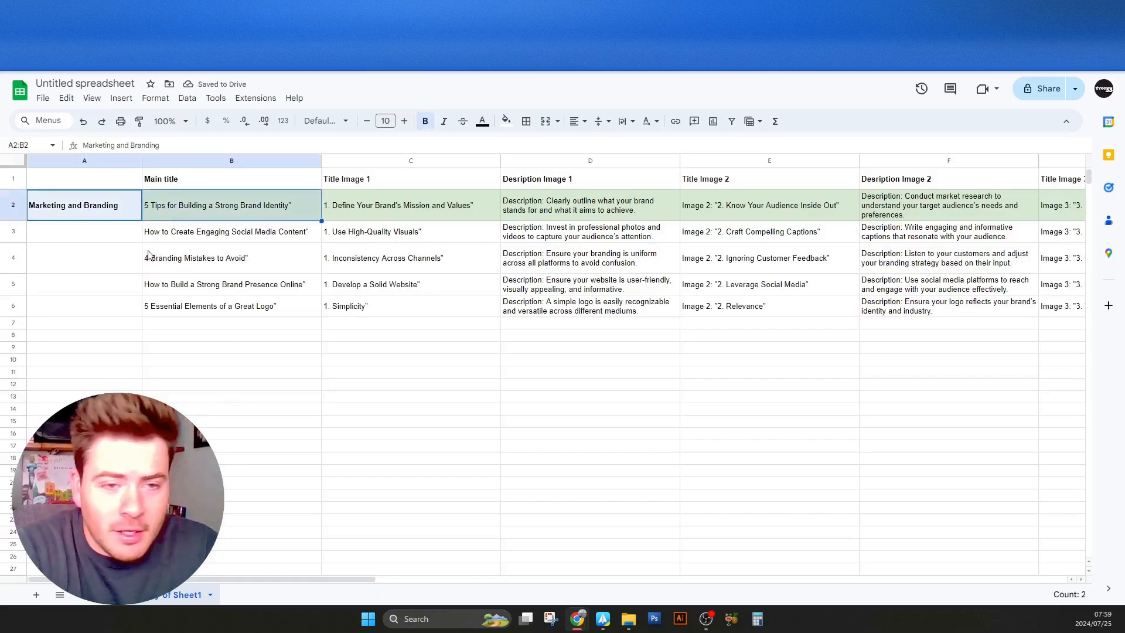
pyautogui.click(216, 309)
pyautogui.hotkey('ctrl', 'f')
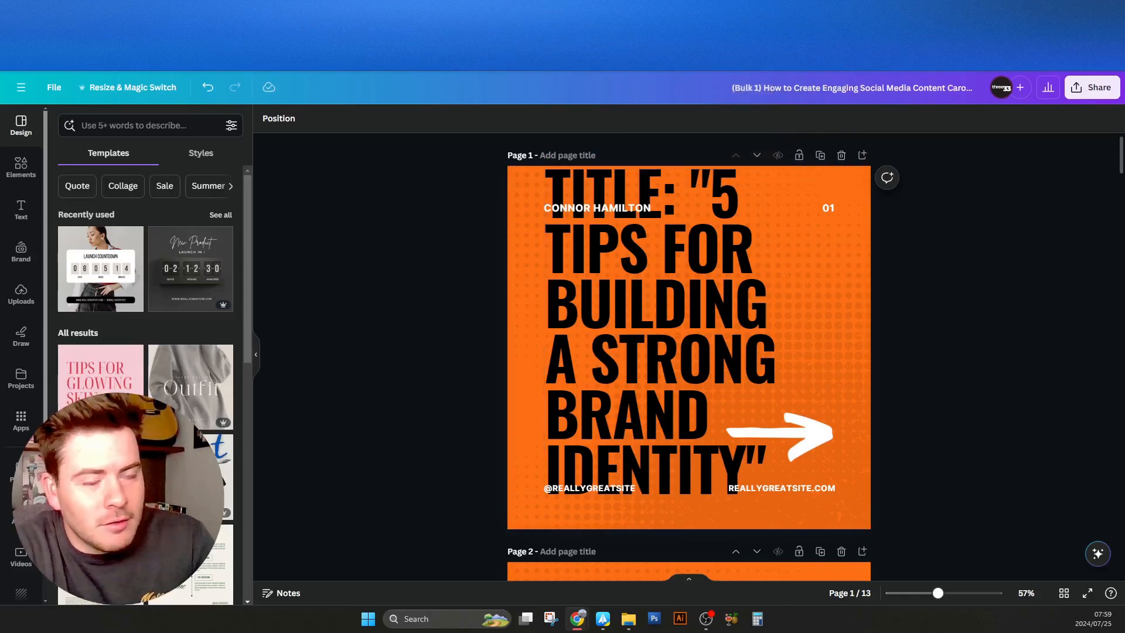
pyautogui.hotkey('ctrl', 'Tab')
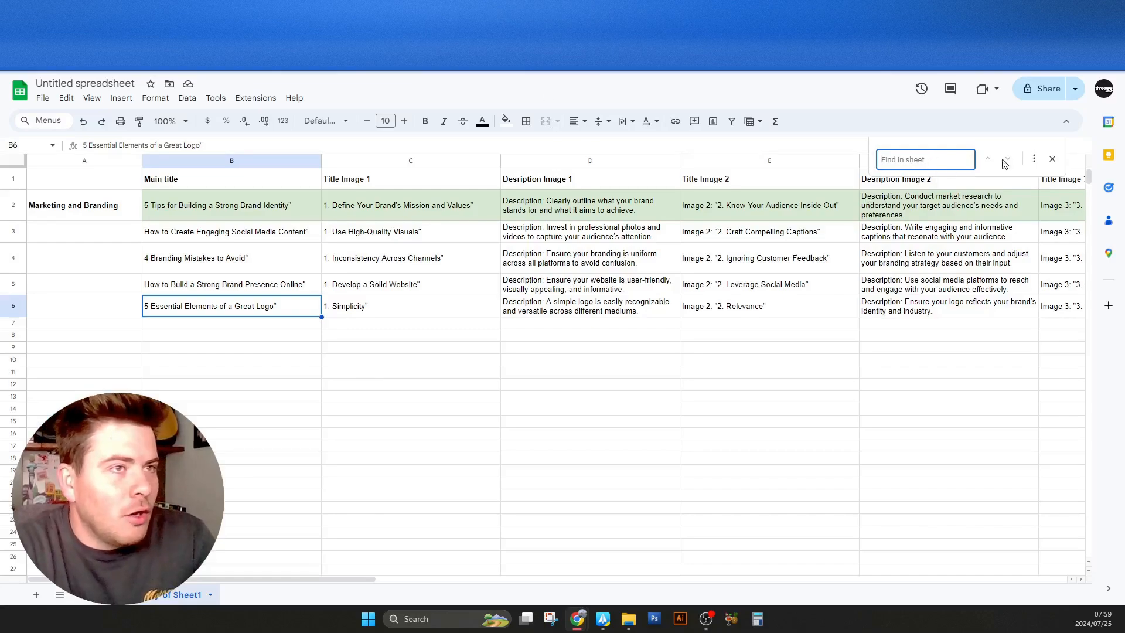
pyautogui.click(1033, 158)
pyautogui.moveTo(600, 199); pyautogui.dragTo(978, 285)
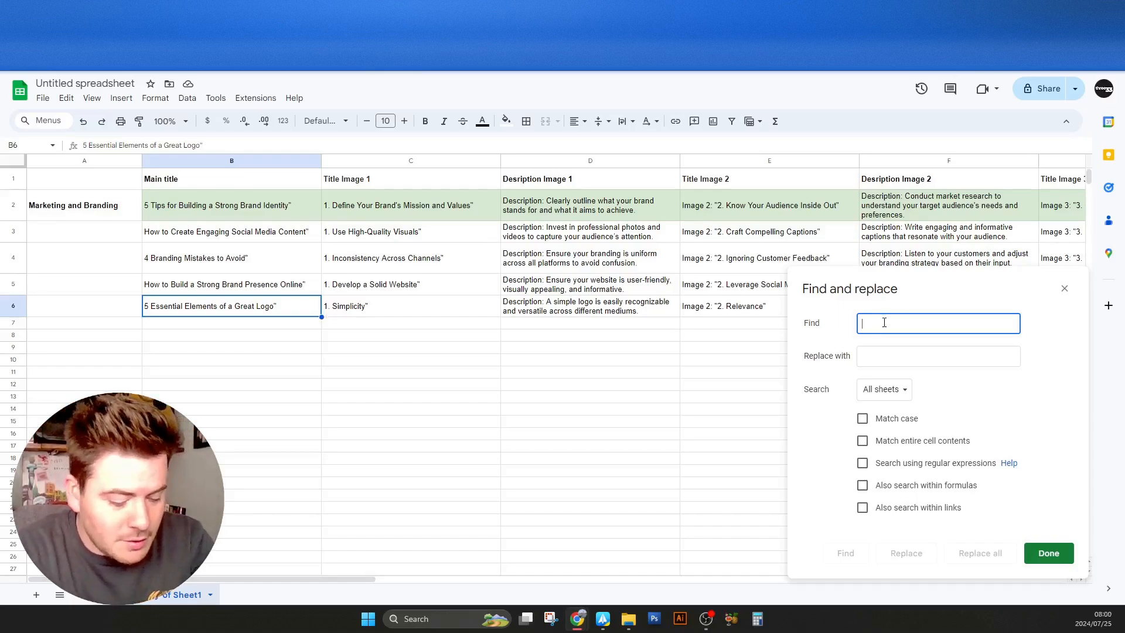
# Search all sheets for "1.", then go back to the carousel table sheet.
pyautogui.write('1.')
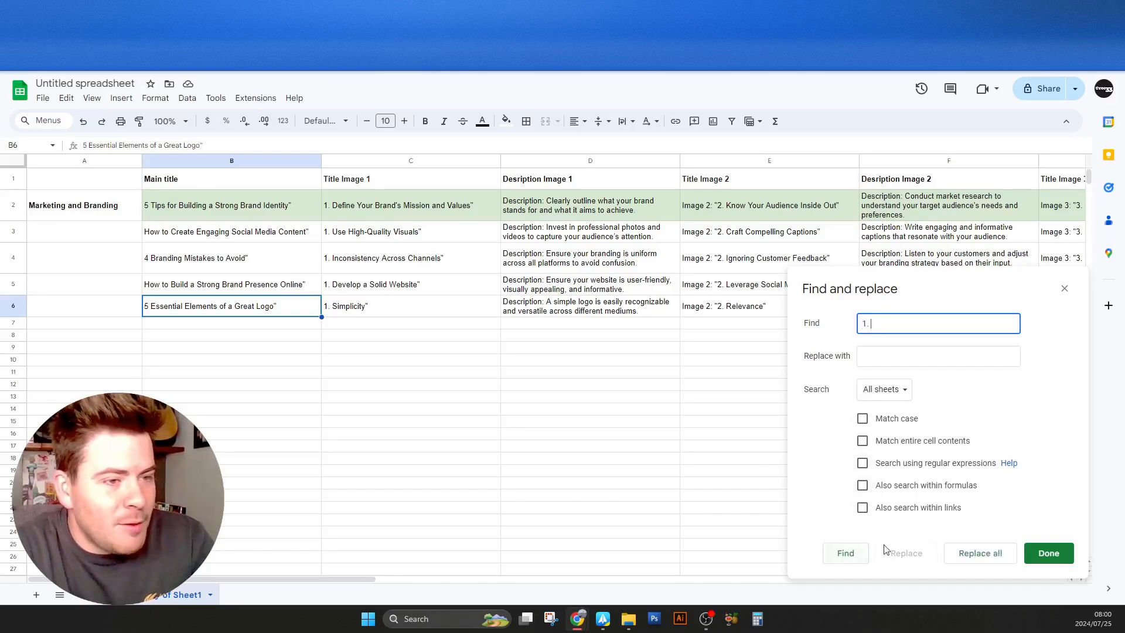
pyautogui.click(857, 559)
pyautogui.click(856, 553)
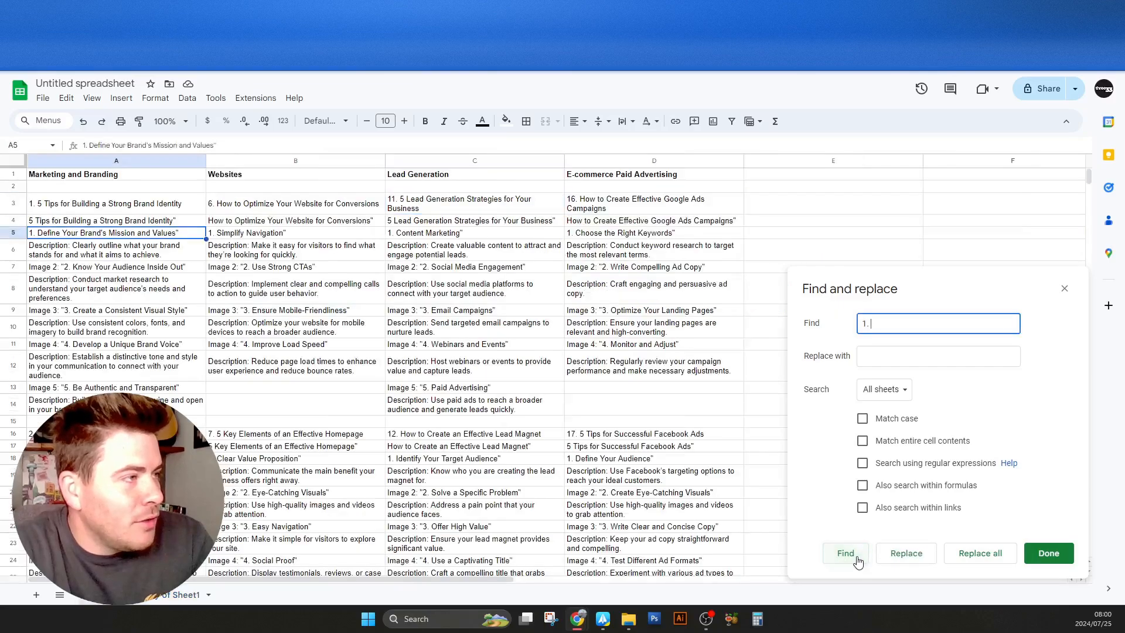
pyautogui.click(164, 595)
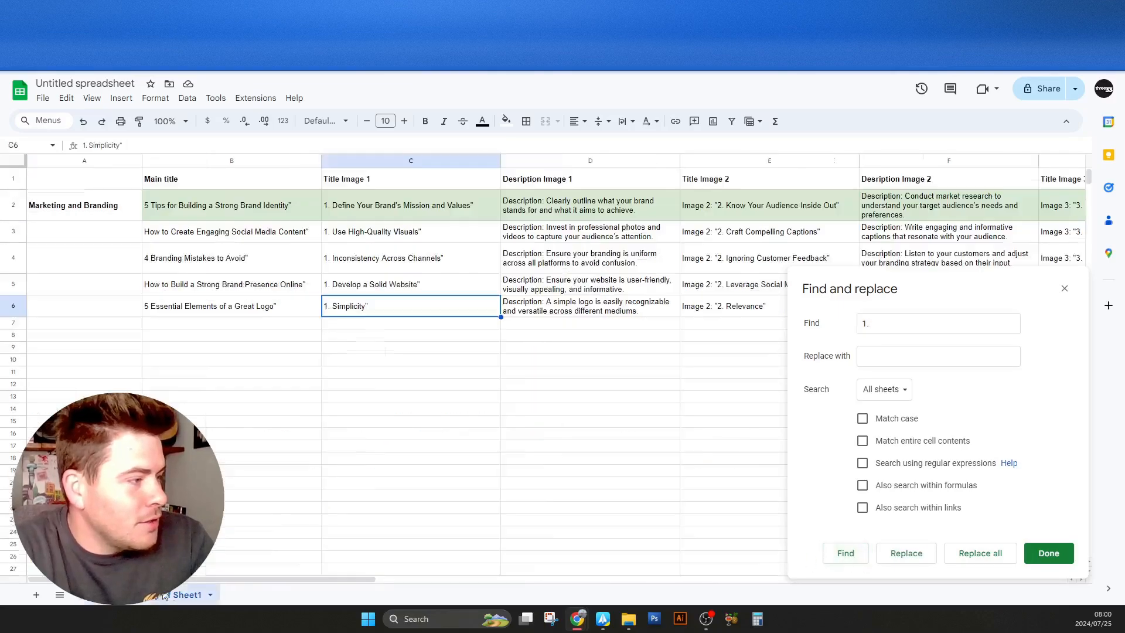
# Limit the search for "1." to This sheet, run it, and return to the carousel table sheet.
pyautogui.moveTo(357, 208); pyautogui.dragTo(358, 306)
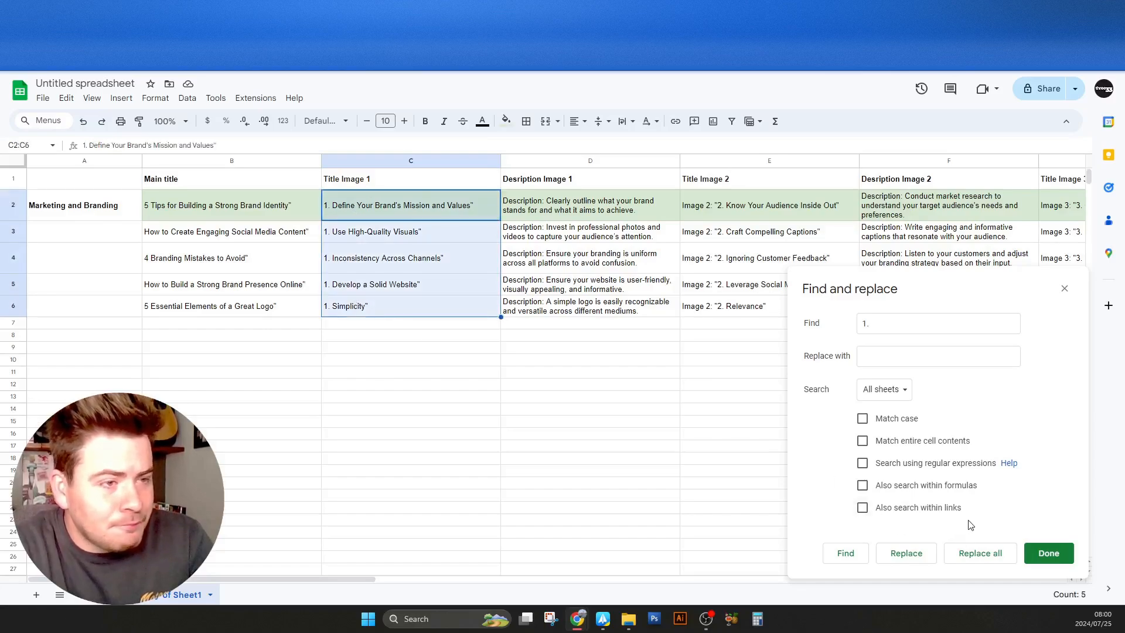
pyautogui.click(901, 391)
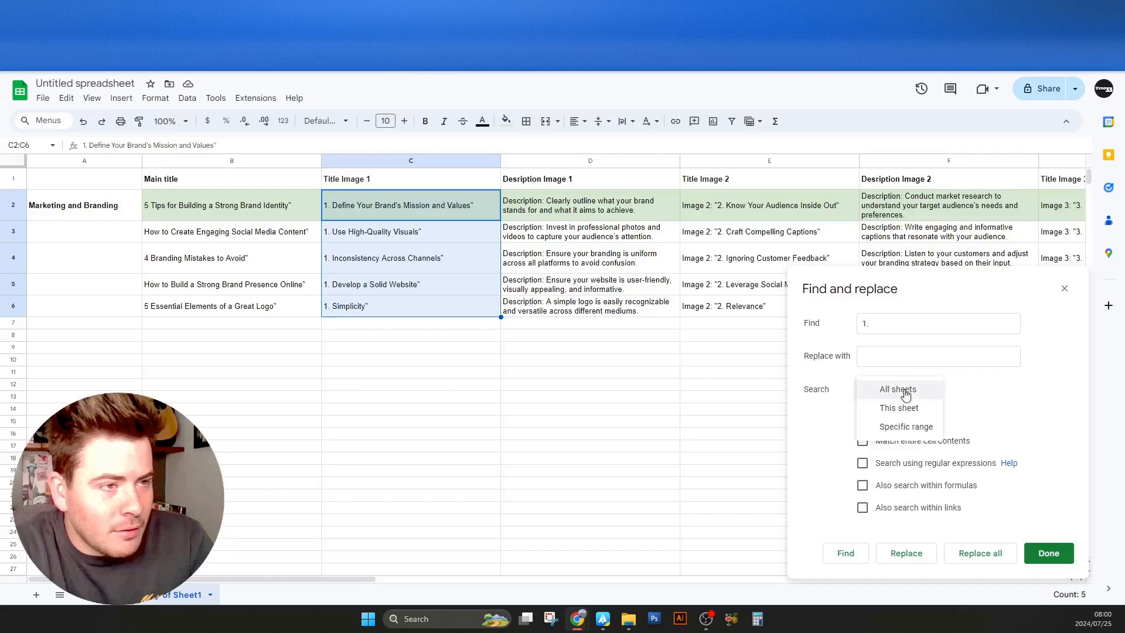
pyautogui.click(902, 410)
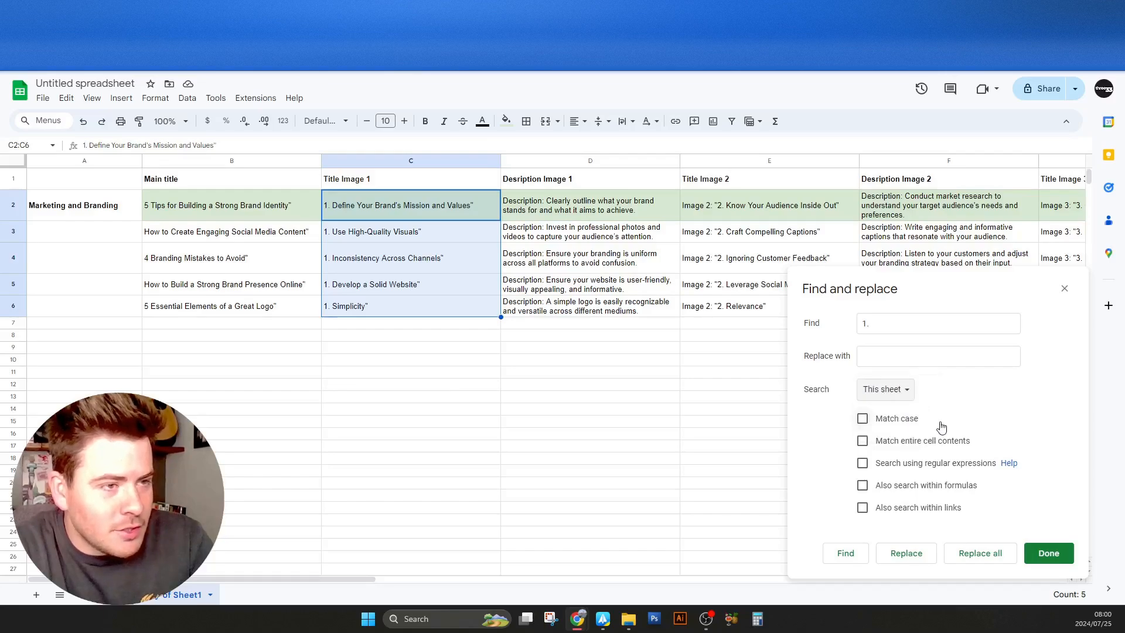
pyautogui.click(839, 556)
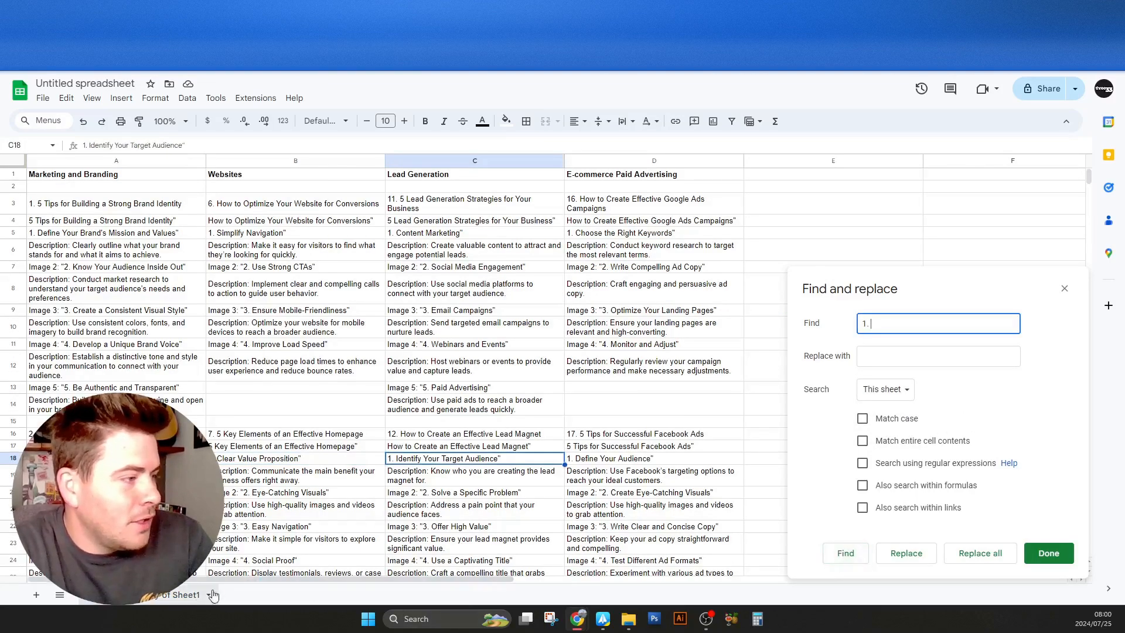
pyautogui.click(180, 596)
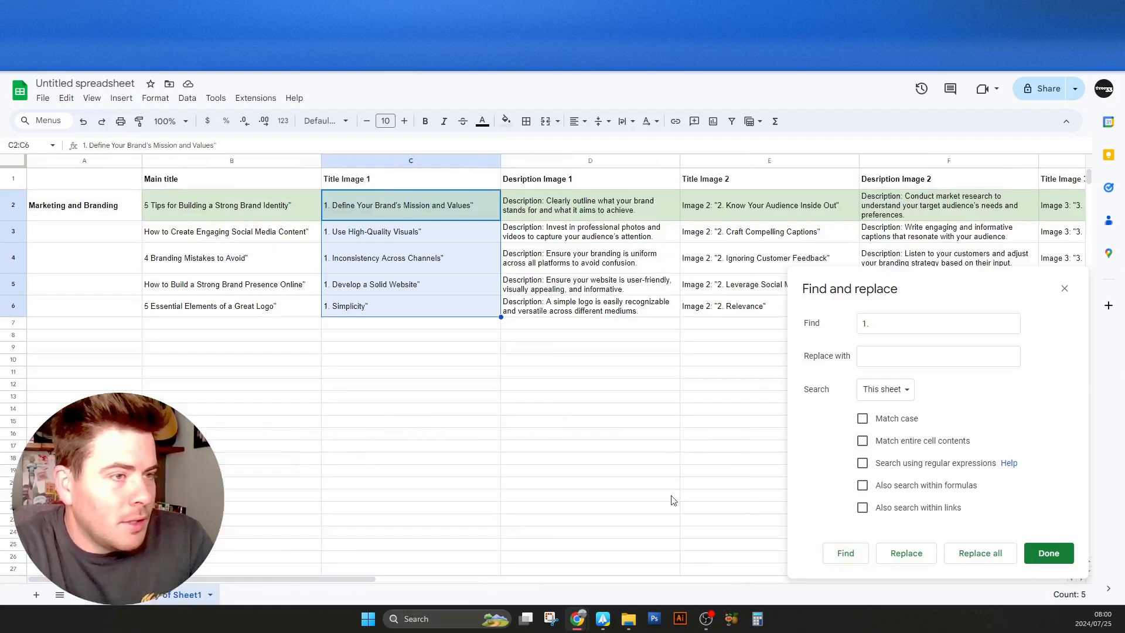
# Replace every "1." in the carousel table sheet with nothing, using the This sheet scope.
pyautogui.click(885, 389)
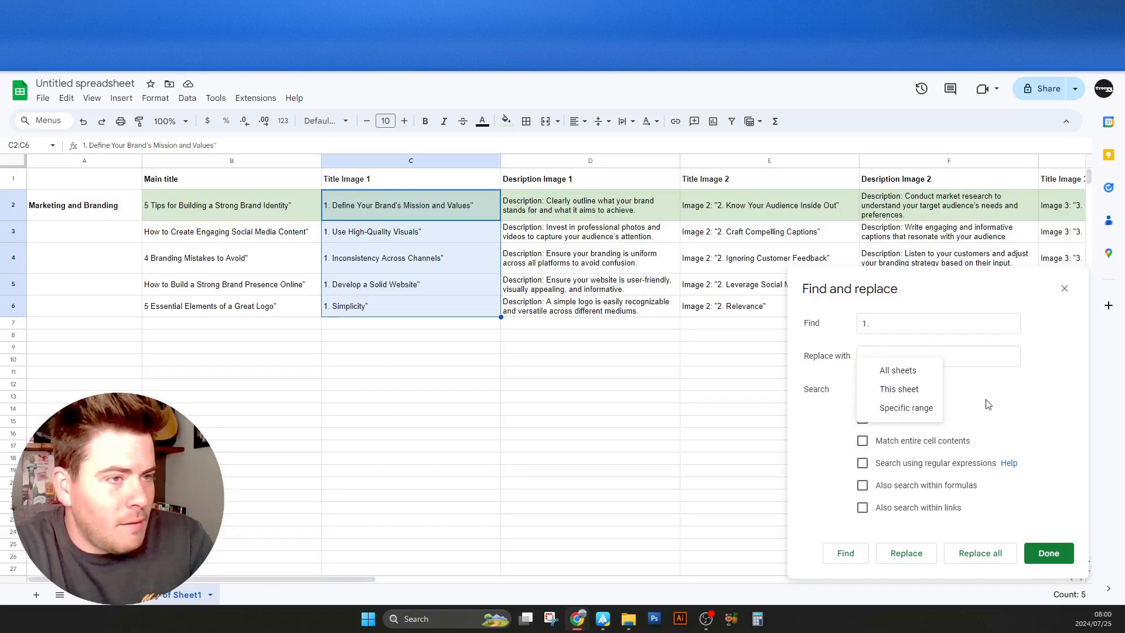
pyautogui.click(901, 387)
pyautogui.click(888, 327)
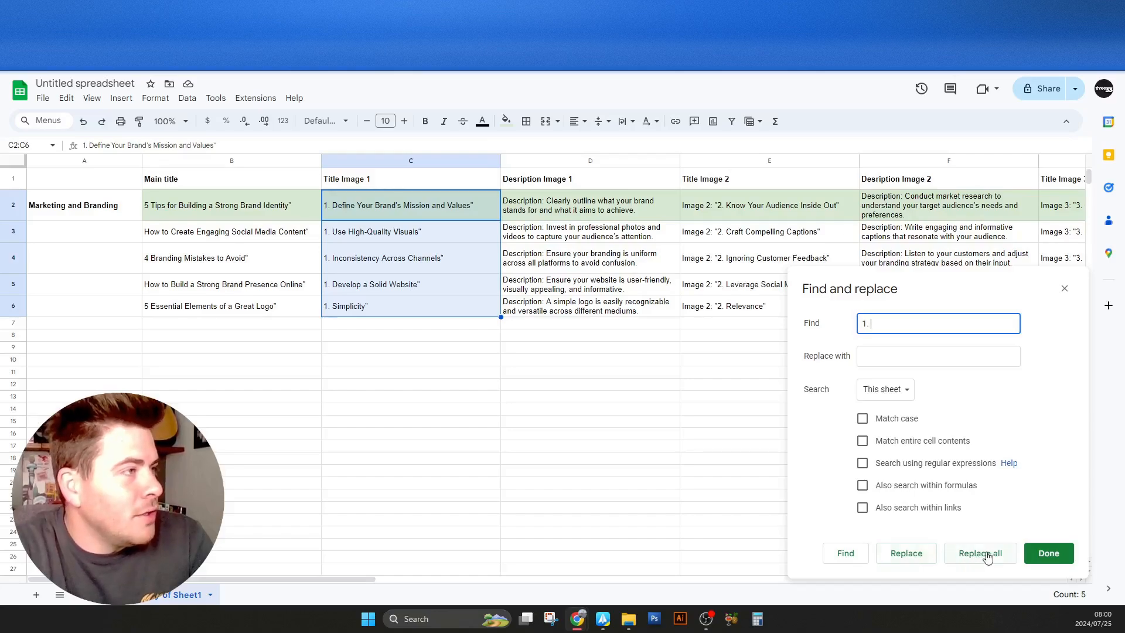
pyautogui.click(960, 554)
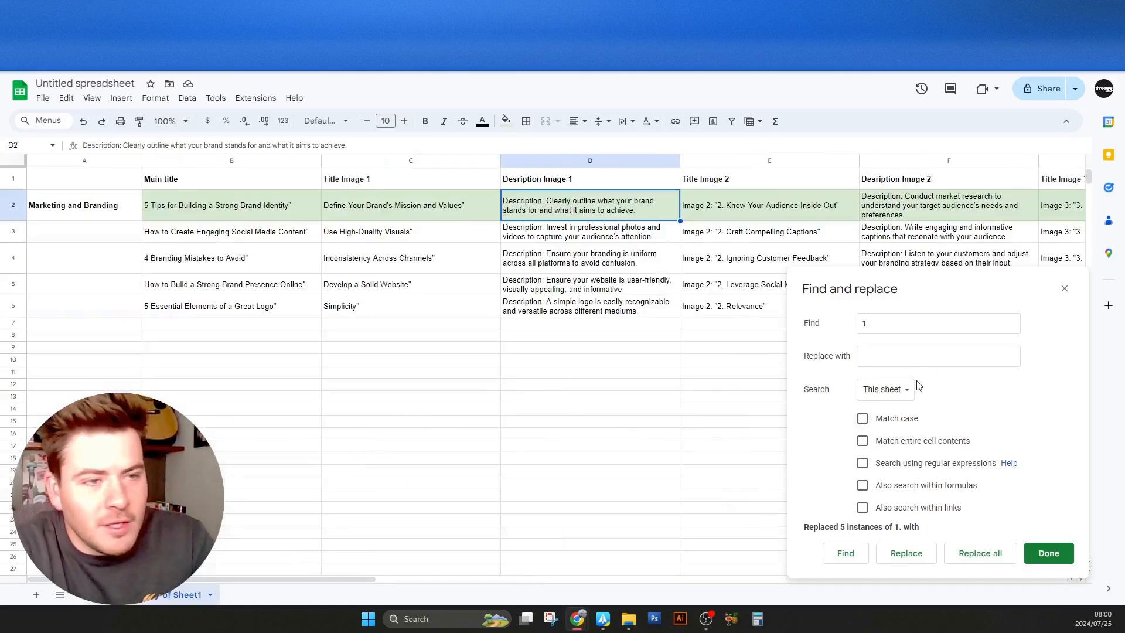
# Check the numbered titles on the source sheet, then return to the carousel table with the search scope kept on This sheet.
pyautogui.click(86, 603)
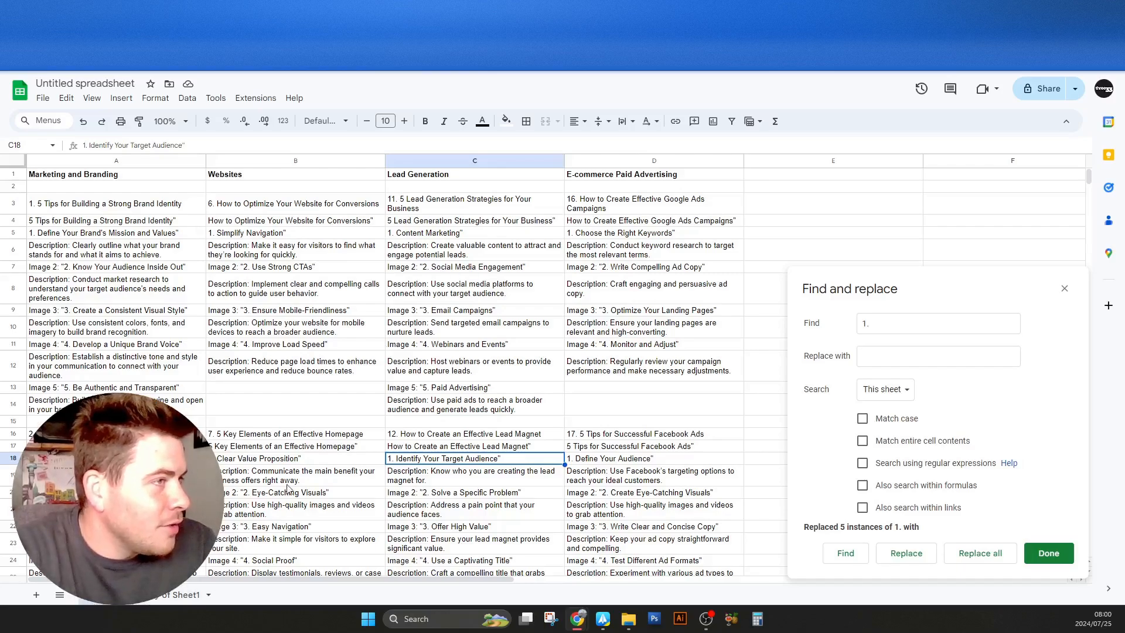
pyautogui.click(166, 598)
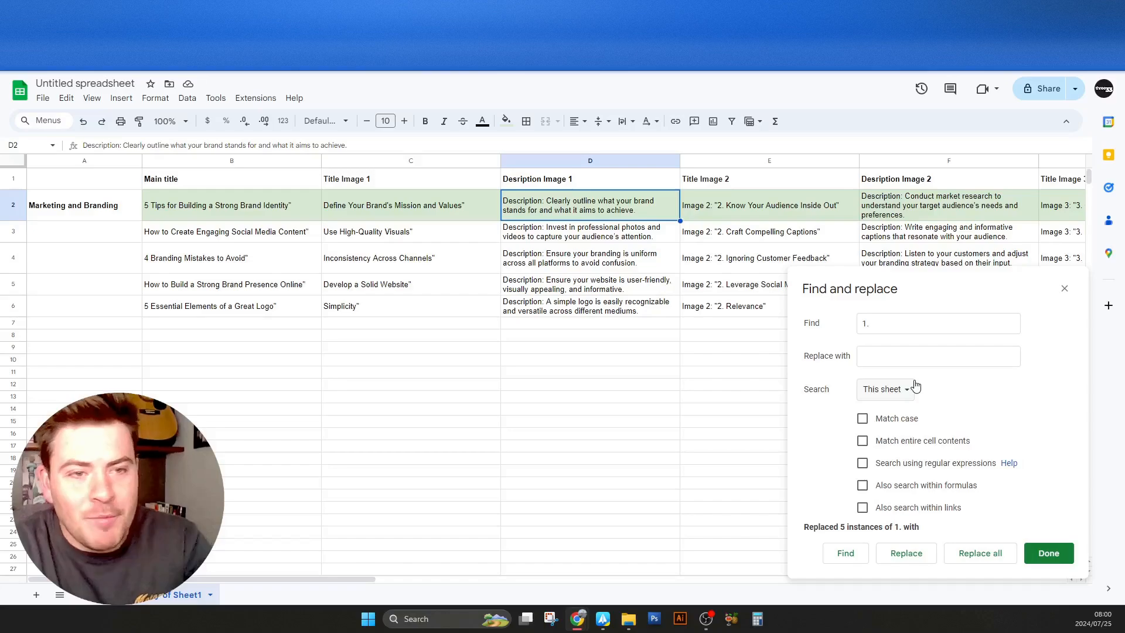
pyautogui.click(911, 388)
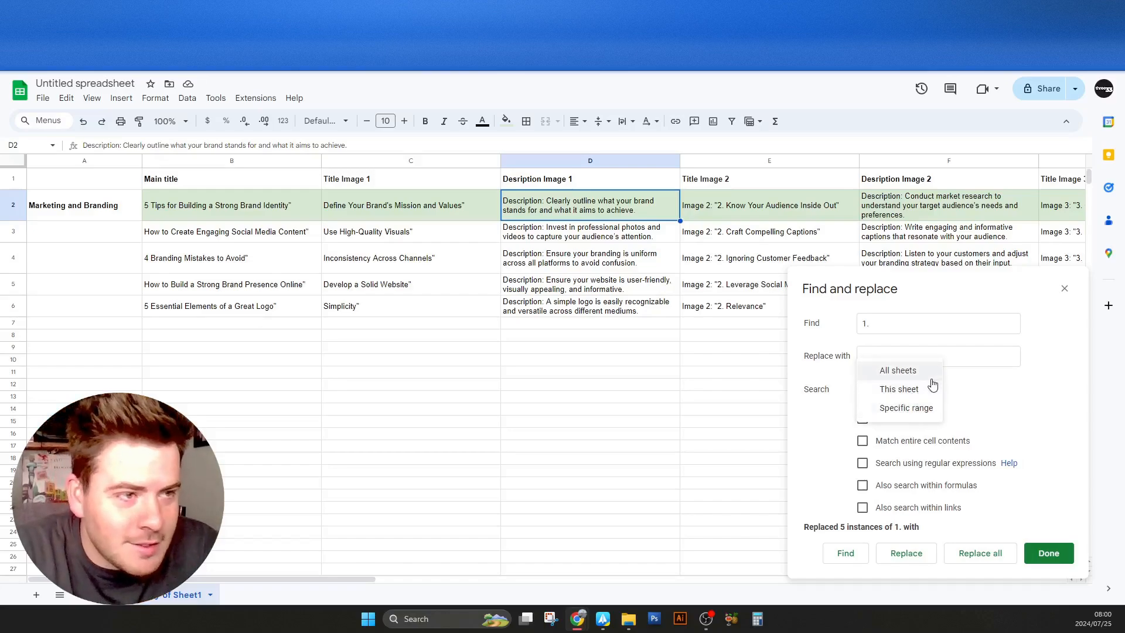
pyautogui.click(891, 396)
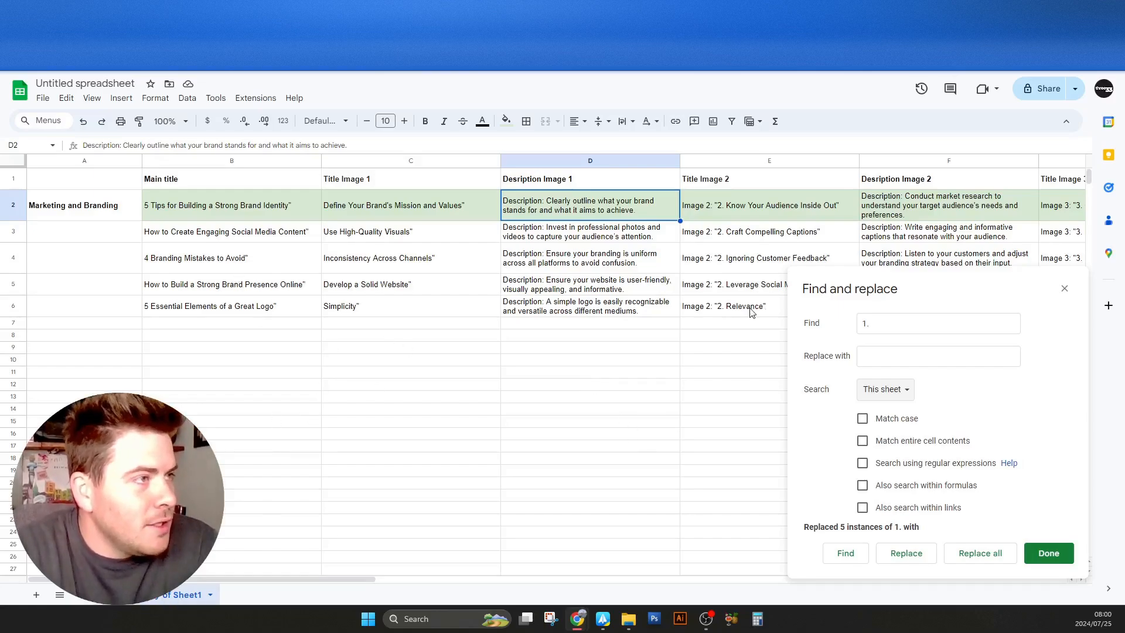
# Replace every "Description: " in this sheet with nothing, including the space after the colon.
pyautogui.click(880, 328)
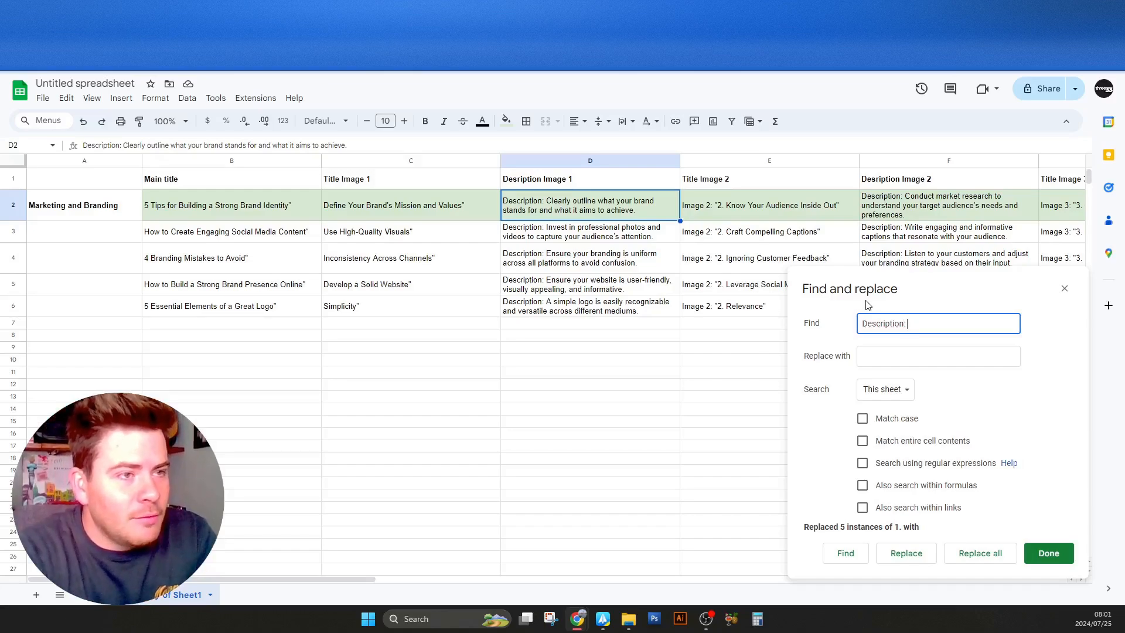
pyautogui.click(862, 555)
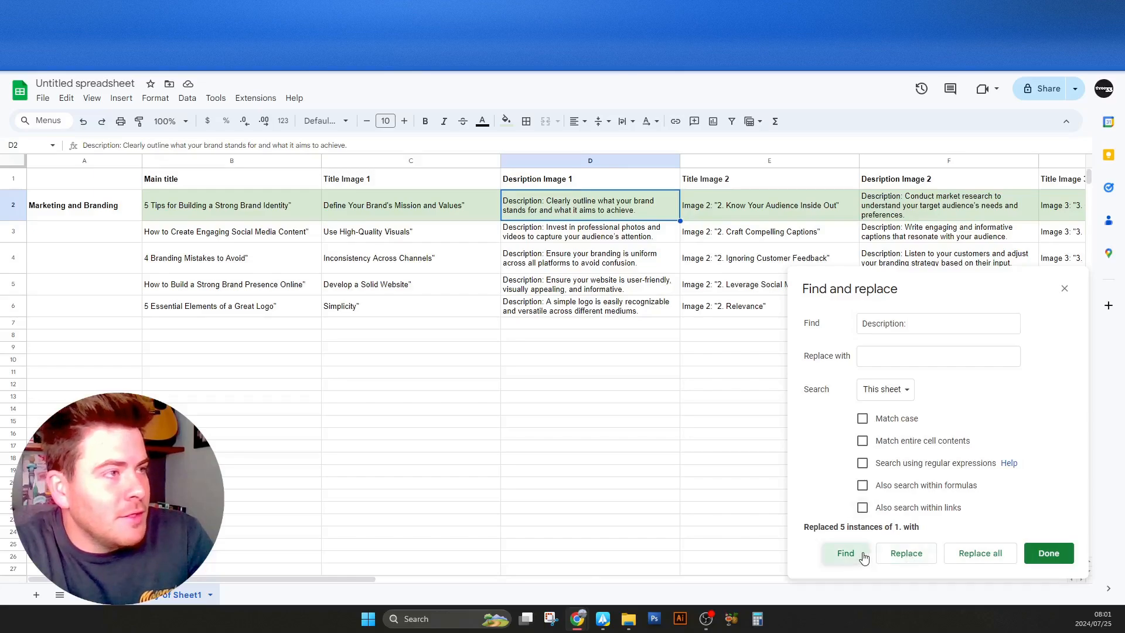
pyautogui.click(199, 595)
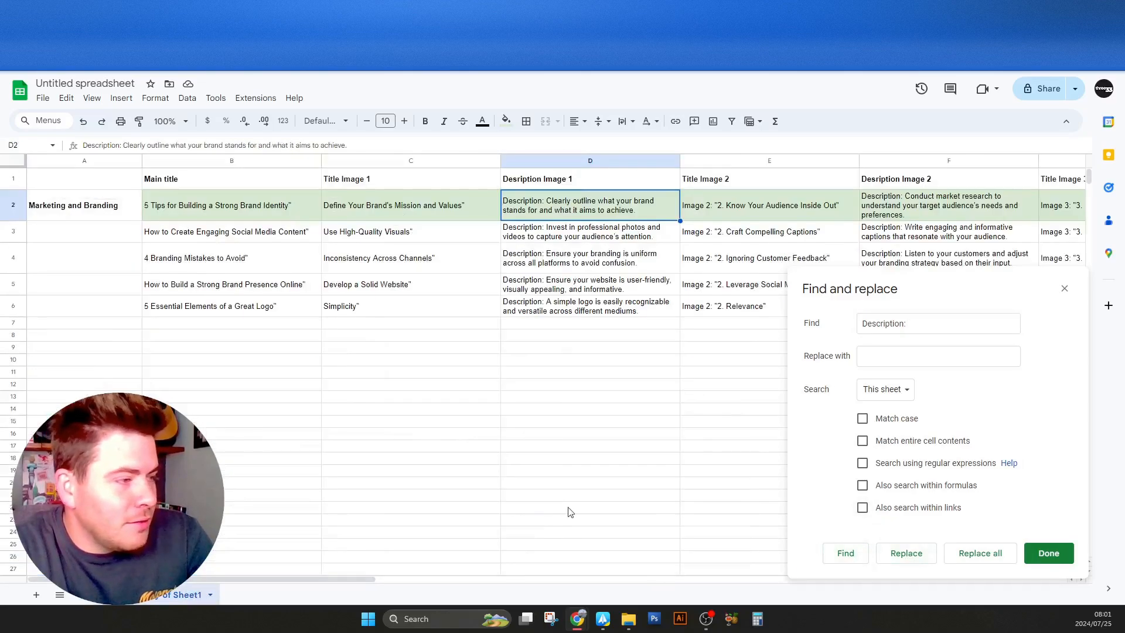
pyautogui.click(996, 553)
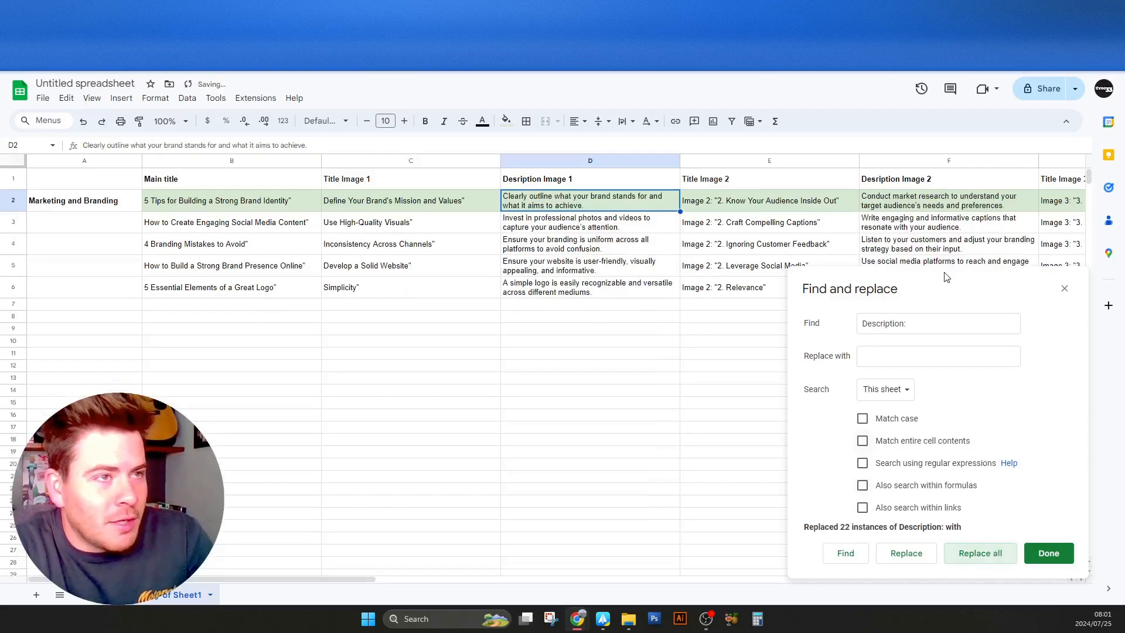
# Uncover the Title Image 2 column and replace every "Image 2: " in this sheet with nothing.
pyautogui.moveTo(946, 277); pyautogui.dragTo(286, 246)
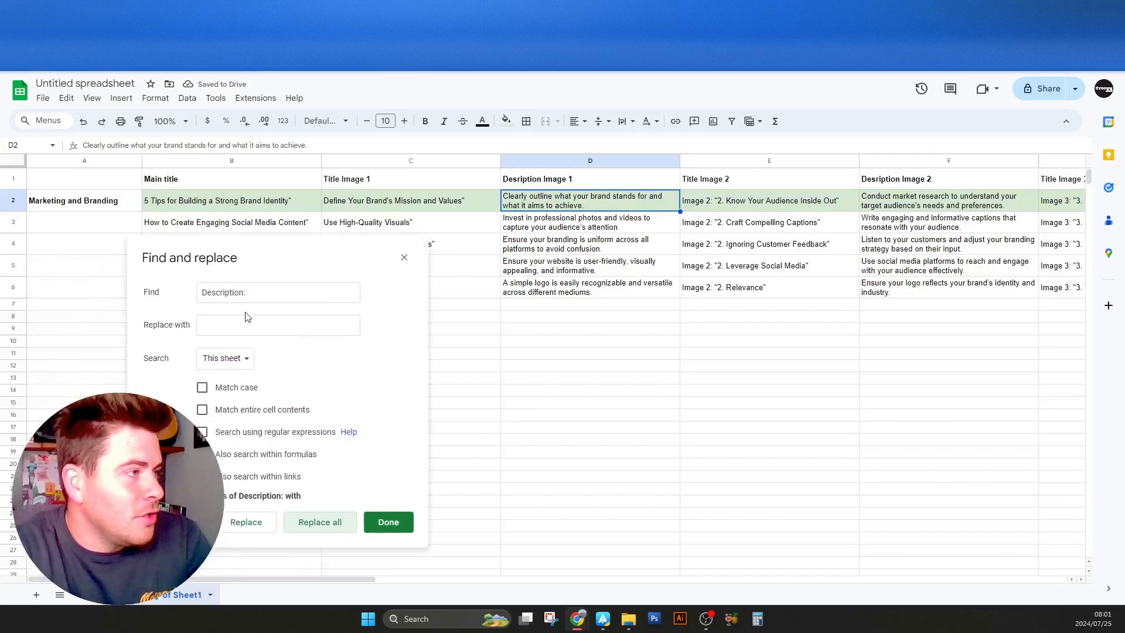
pyautogui.tripleClick(247, 290)
pyautogui.write('Im')
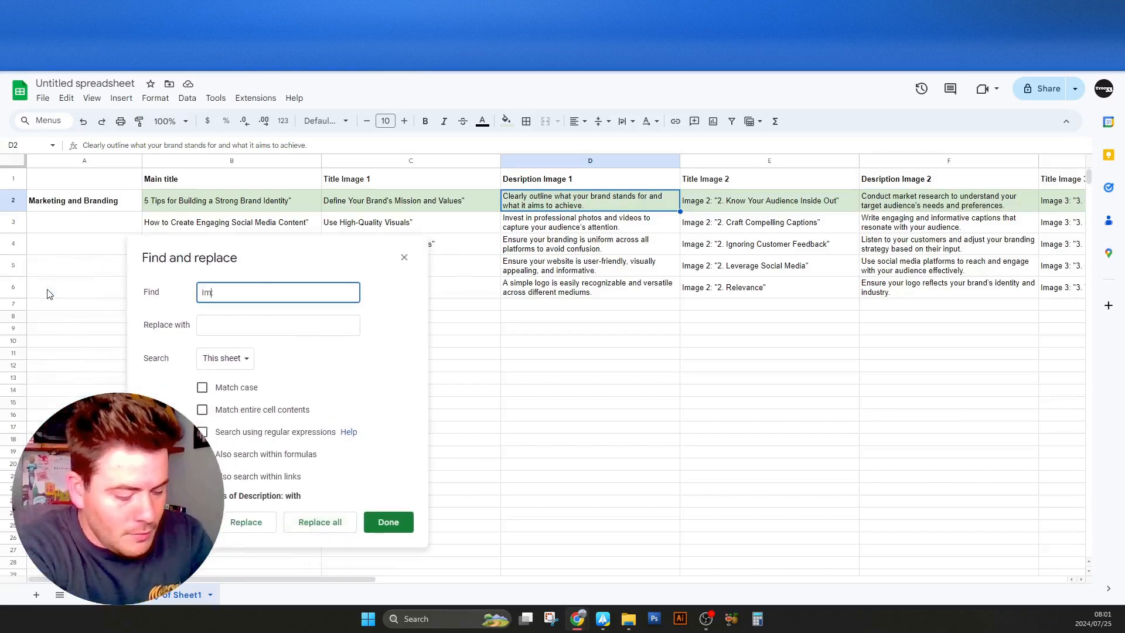
pyautogui.write('age 2:')
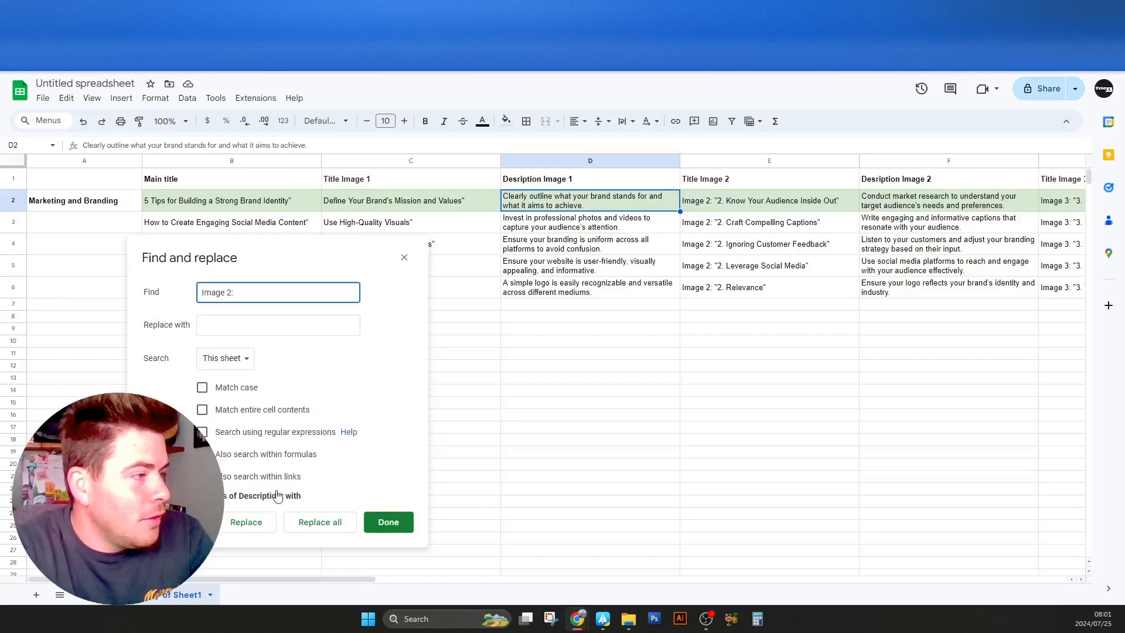
pyautogui.click(343, 526)
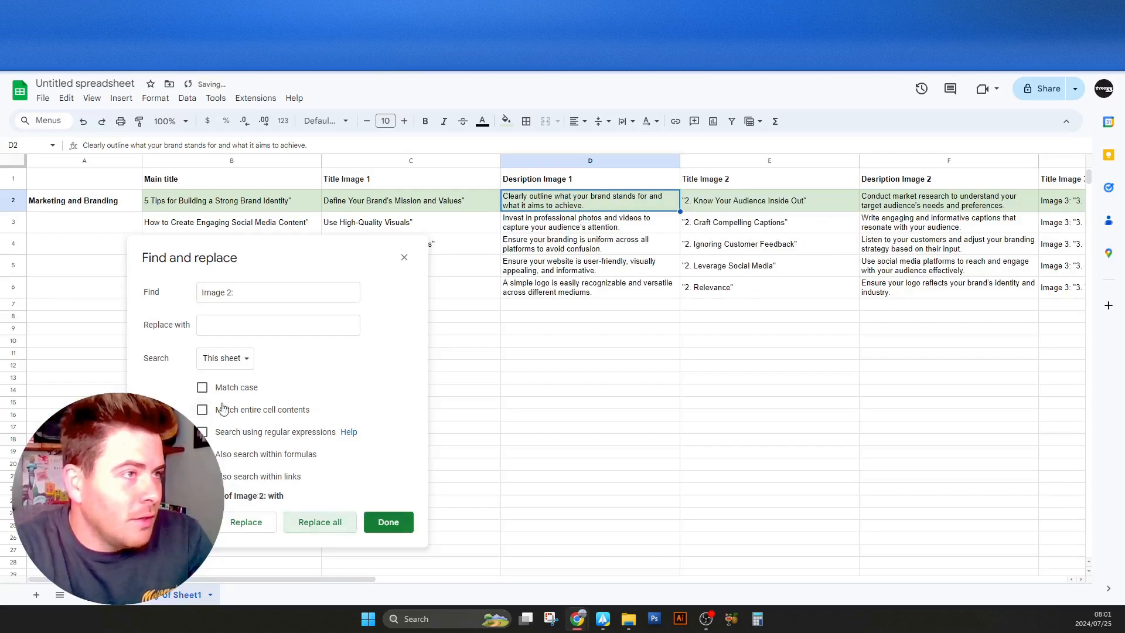
# Replace every "Image 3: " in this sheet with nothing, then clear the number from the search text.
pyautogui.click(240, 294)
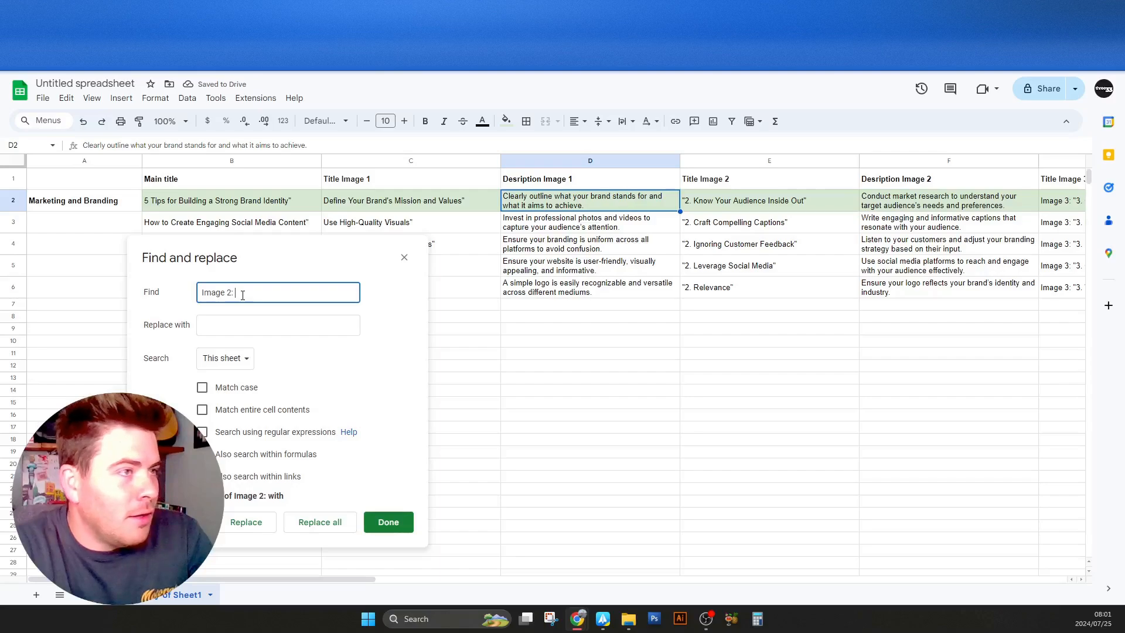
pyautogui.click(228, 293)
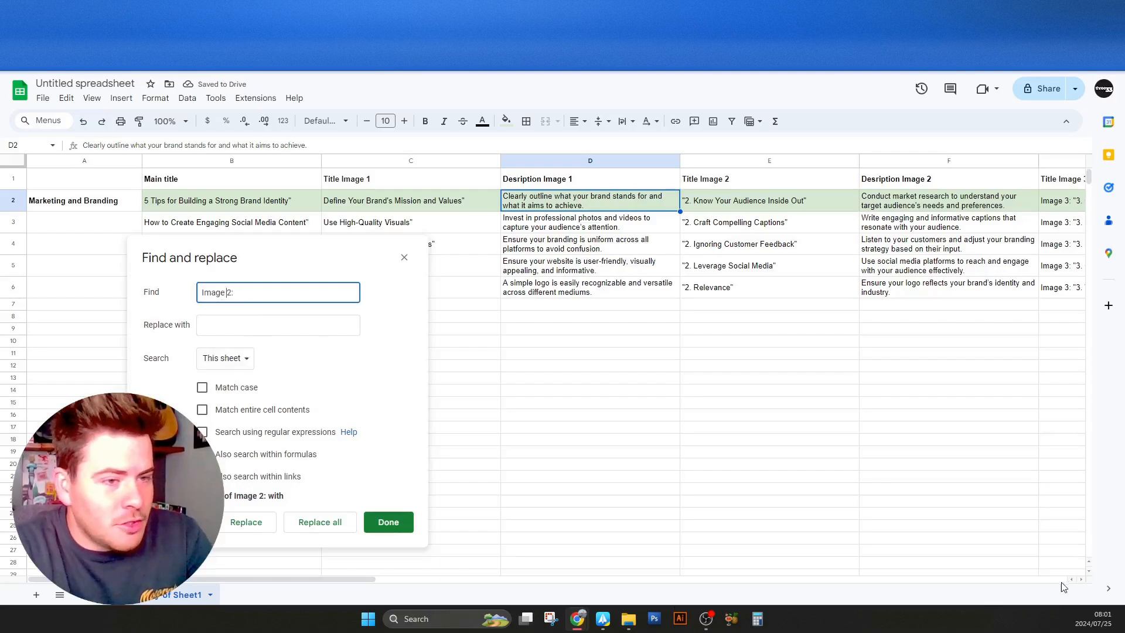
pyautogui.click(1081, 578)
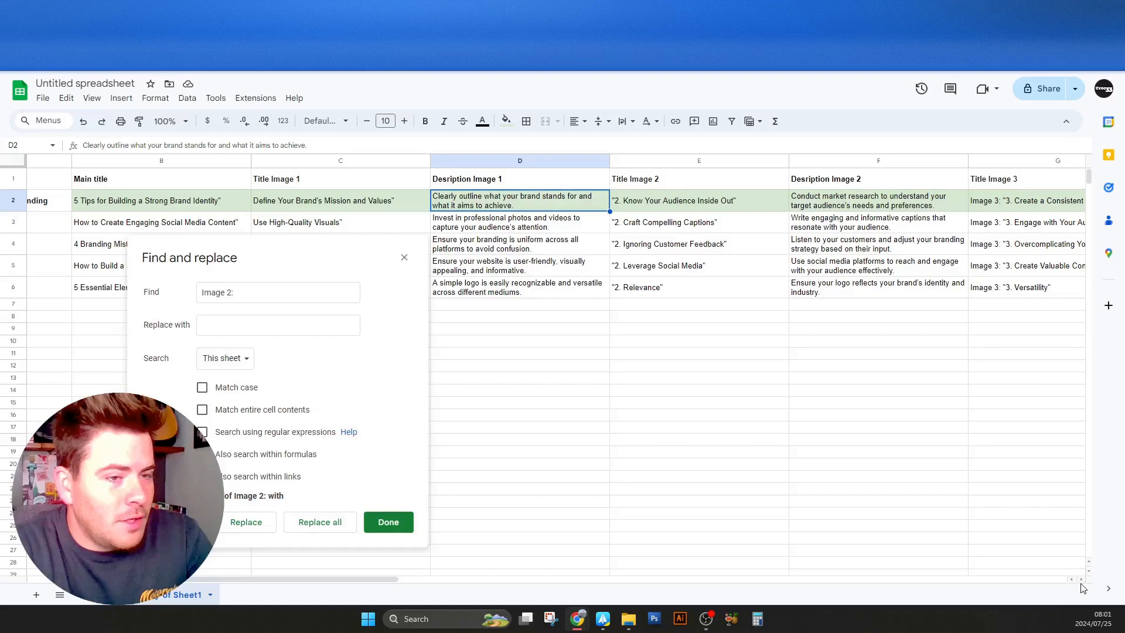
pyautogui.click(1081, 579)
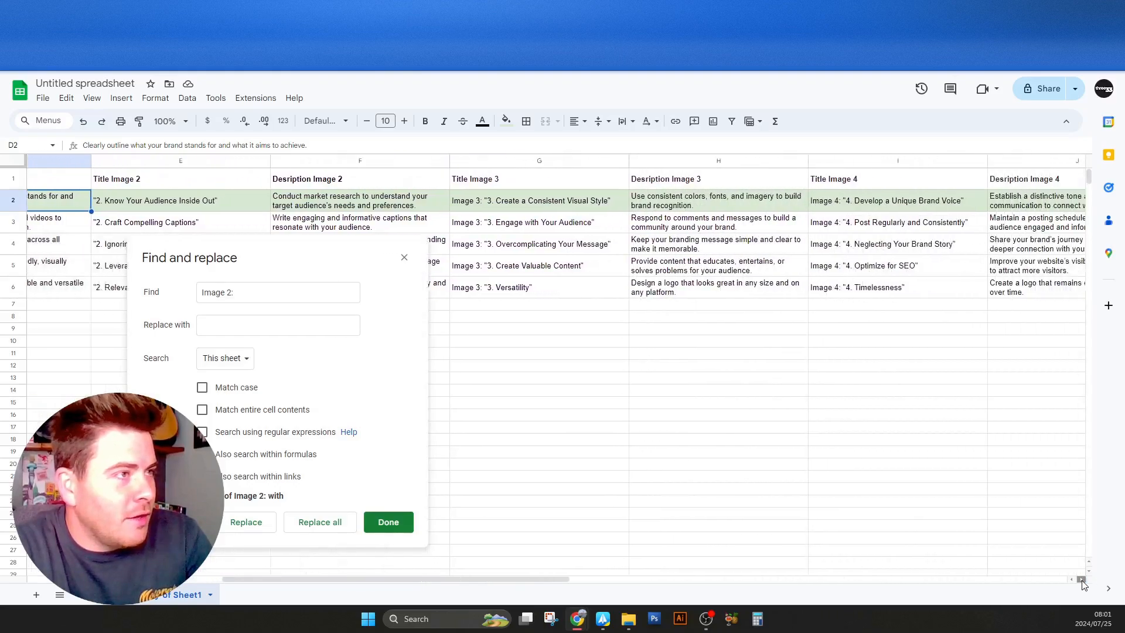
pyautogui.moveTo(1081, 578); pyautogui.dragTo(1081, 579)
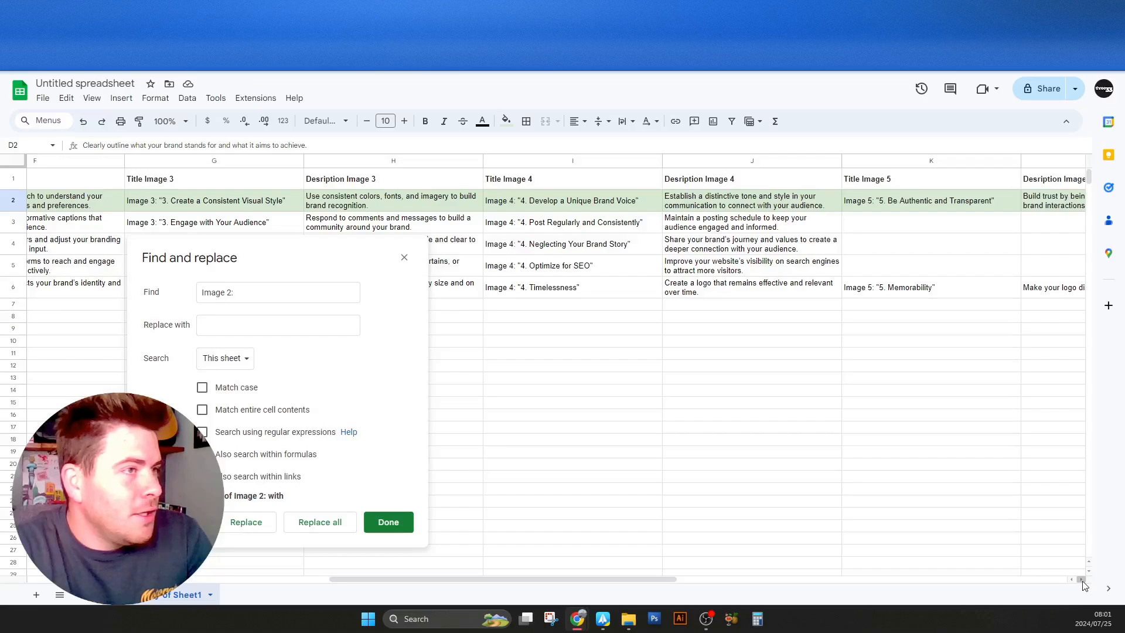
pyautogui.click(232, 291)
pyautogui.press('BackSpace')
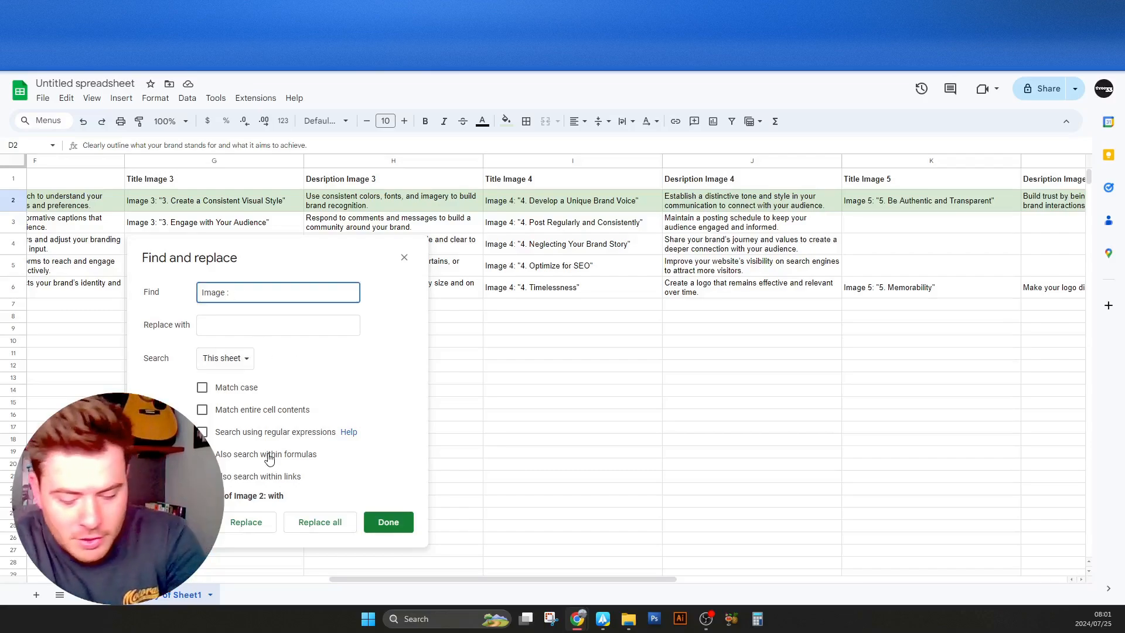
pyautogui.write('3')
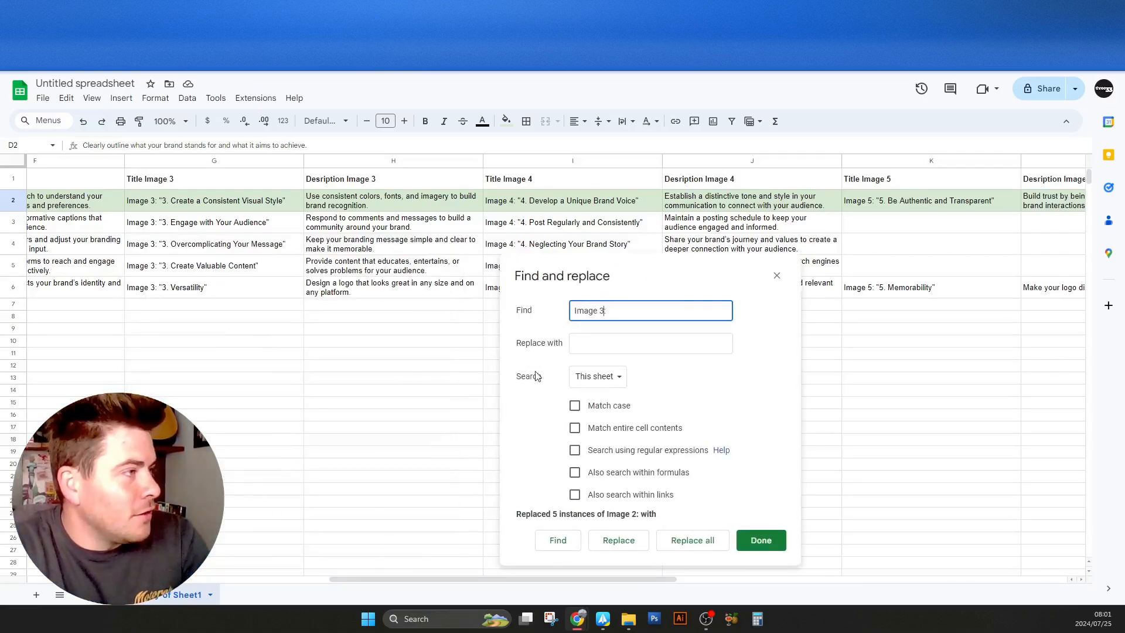
pyautogui.click(694, 536)
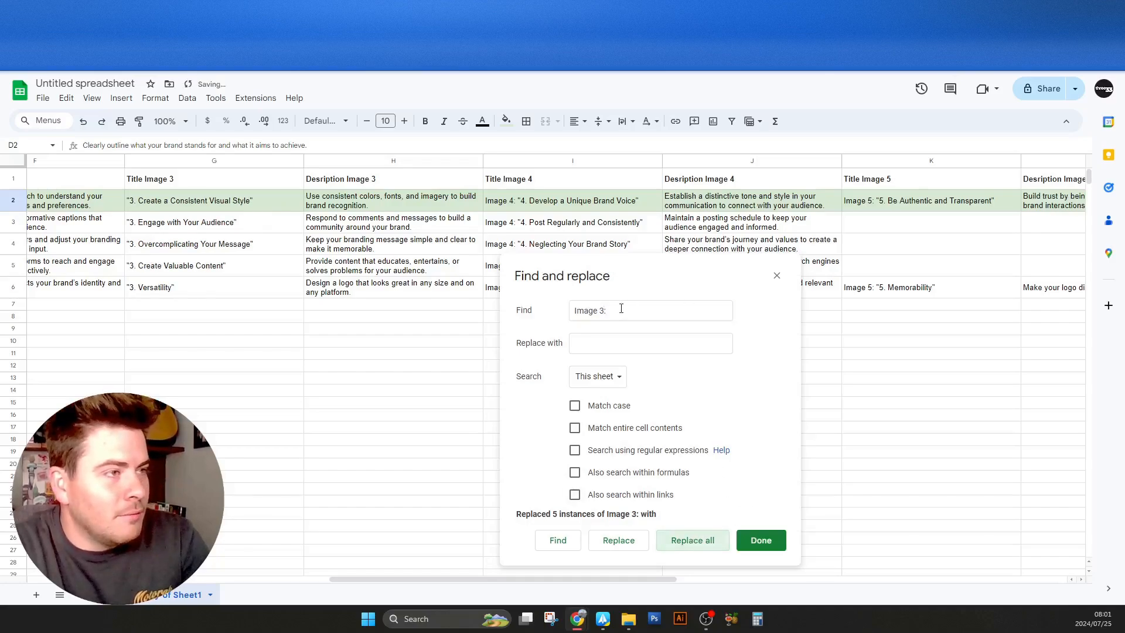
pyautogui.click(604, 313)
pyautogui.press('BackSpace')
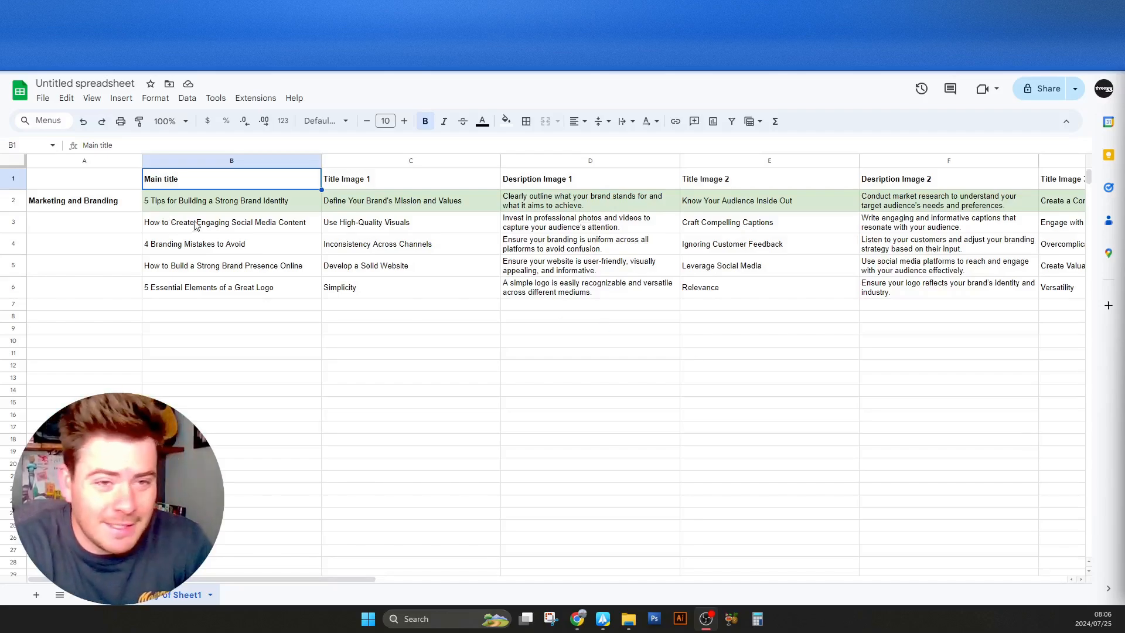
# Remove the fill colour from all cells of the carousel table sheet.
pyautogui.click(21, 163)
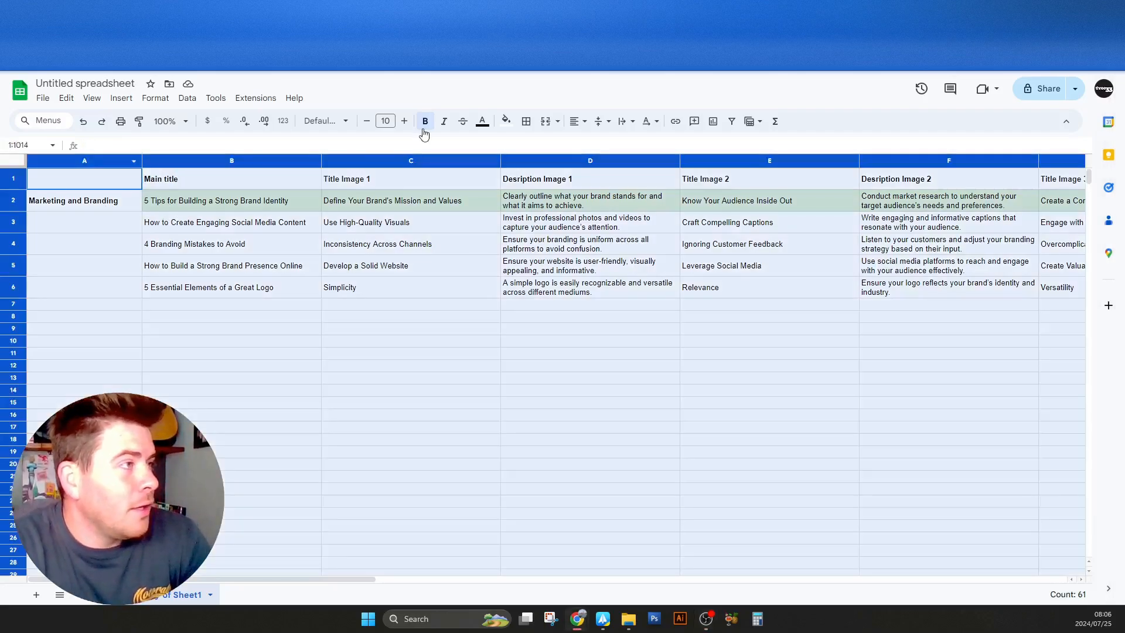
pyautogui.click(506, 120)
pyautogui.click(535, 145)
pyautogui.click(410, 222)
pyautogui.click(231, 200)
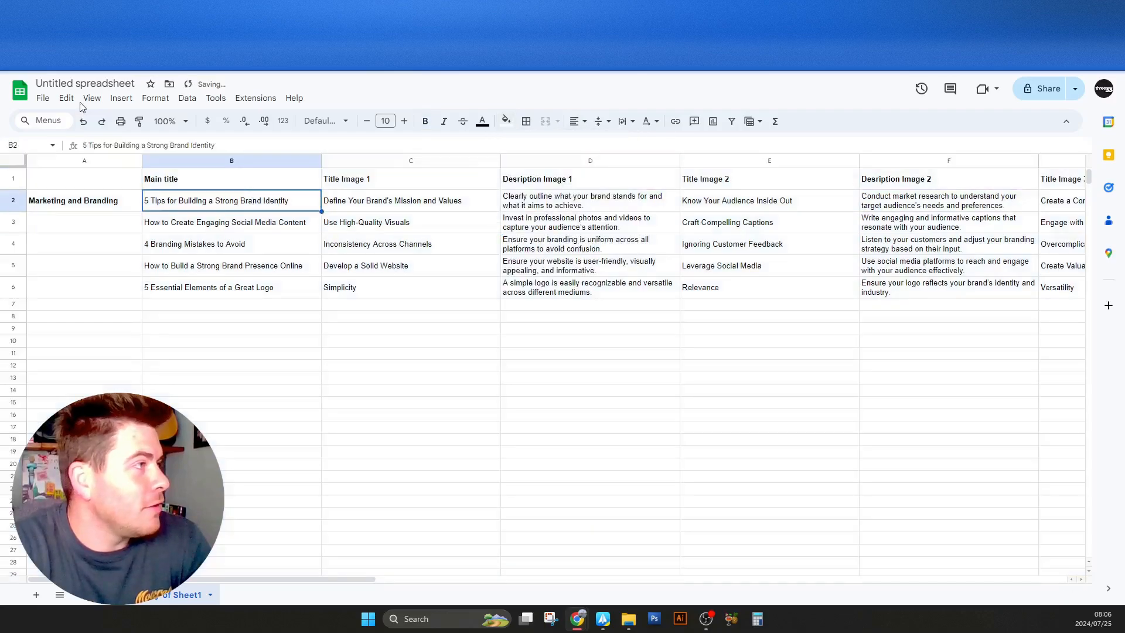
# Download the sheet as comma-separated values, overwriting the existing file "Untitled spreadsheet - Copy of Sheet1.csv".
pyautogui.click(42, 98)
pyautogui.moveTo(174, 249)
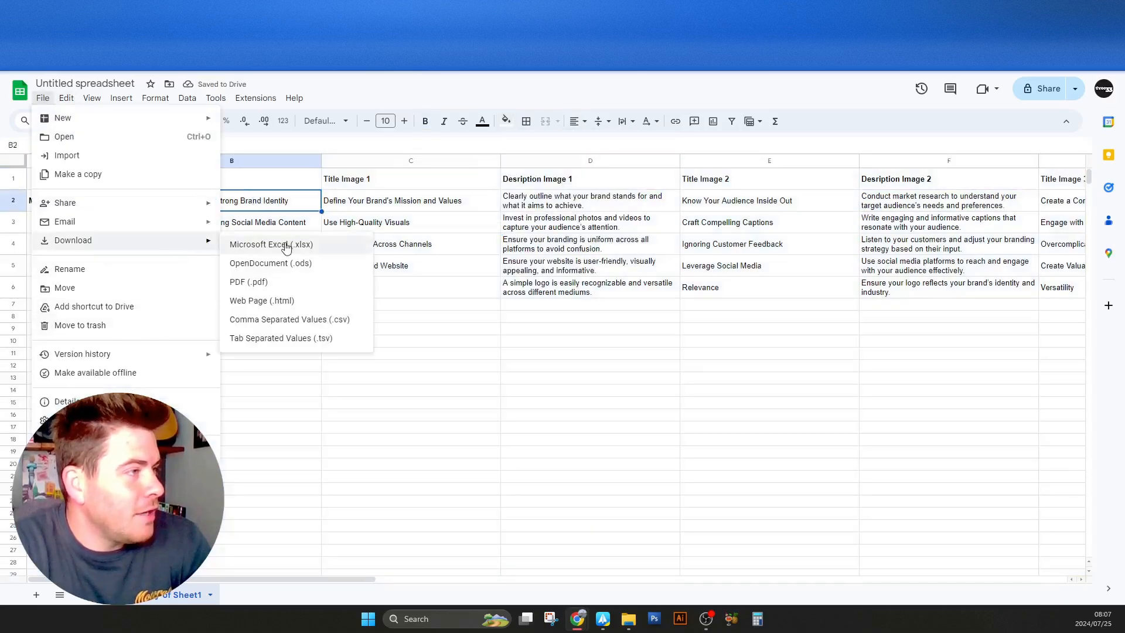
pyautogui.click(359, 322)
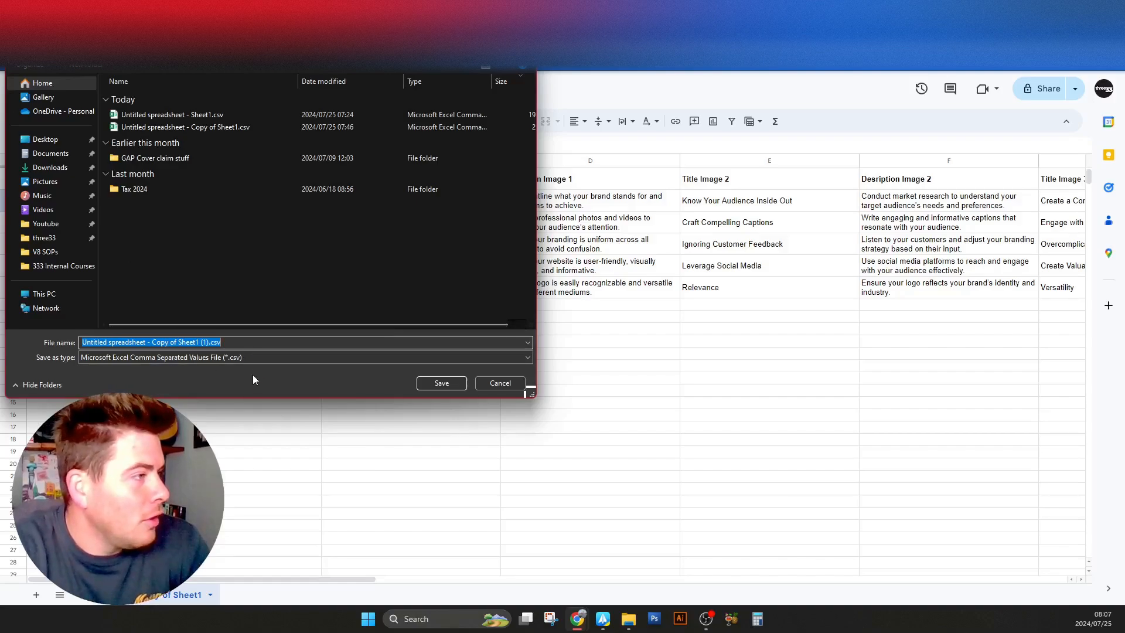
pyautogui.click(223, 126)
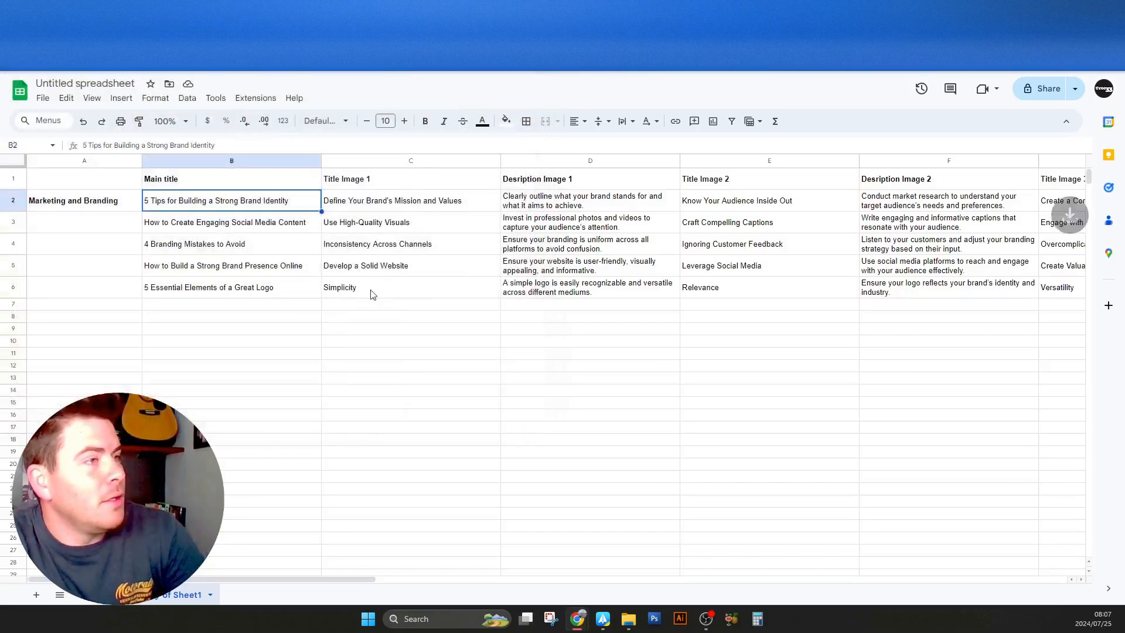
pyautogui.click(694, 293)
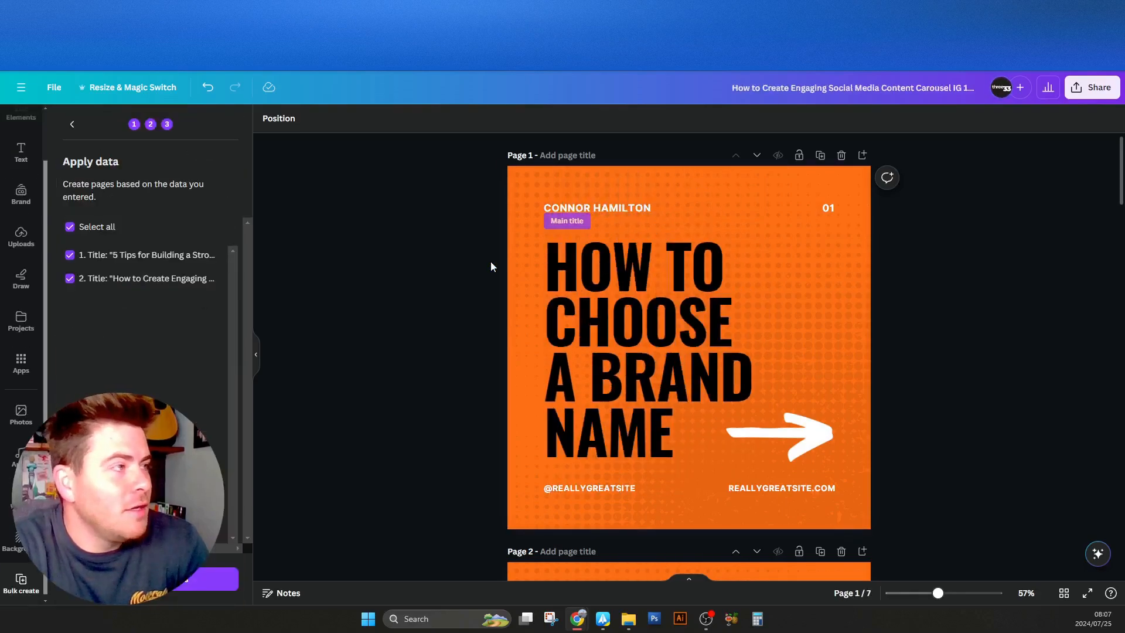
# Switch to Canva, return Bulk create to its Add your data stage, and upload "Untitled spreadsheet - Copy of Sheet1.csv".
pyautogui.click(72, 124)
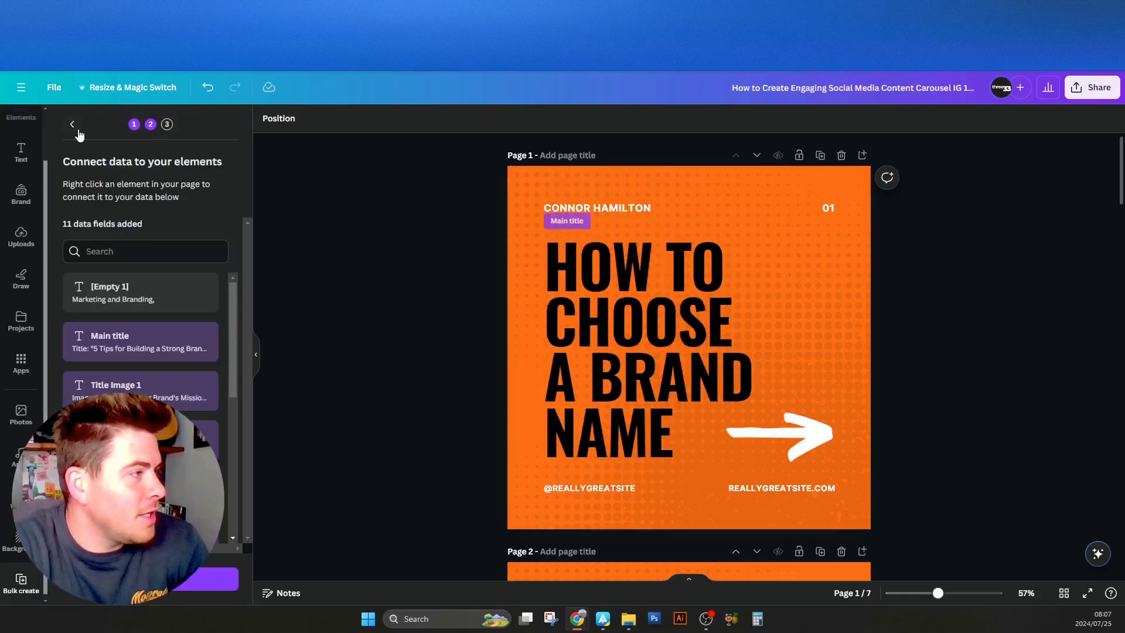
pyautogui.click(72, 123)
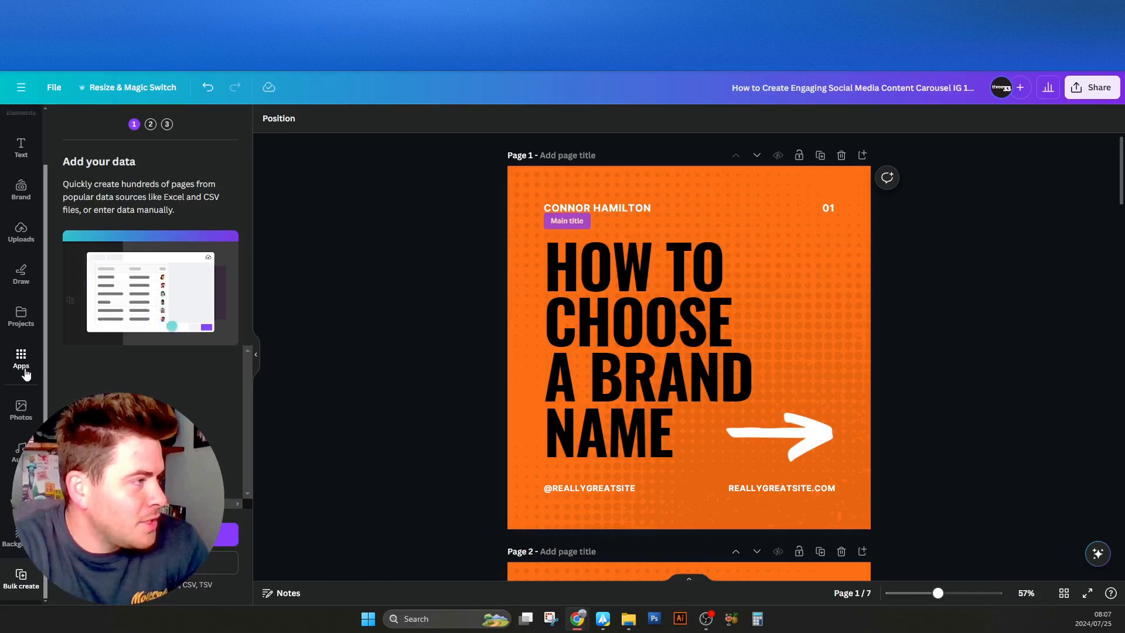
pyautogui.click(201, 567)
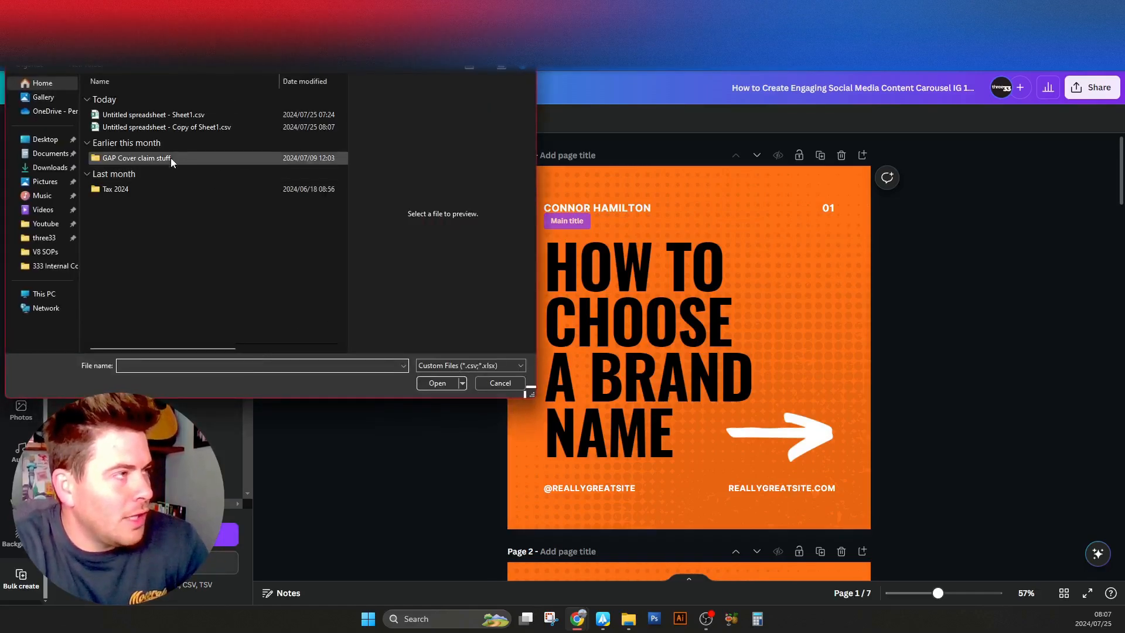
pyautogui.doubleClick(202, 128)
pyautogui.scroll(-3, 226, 357)
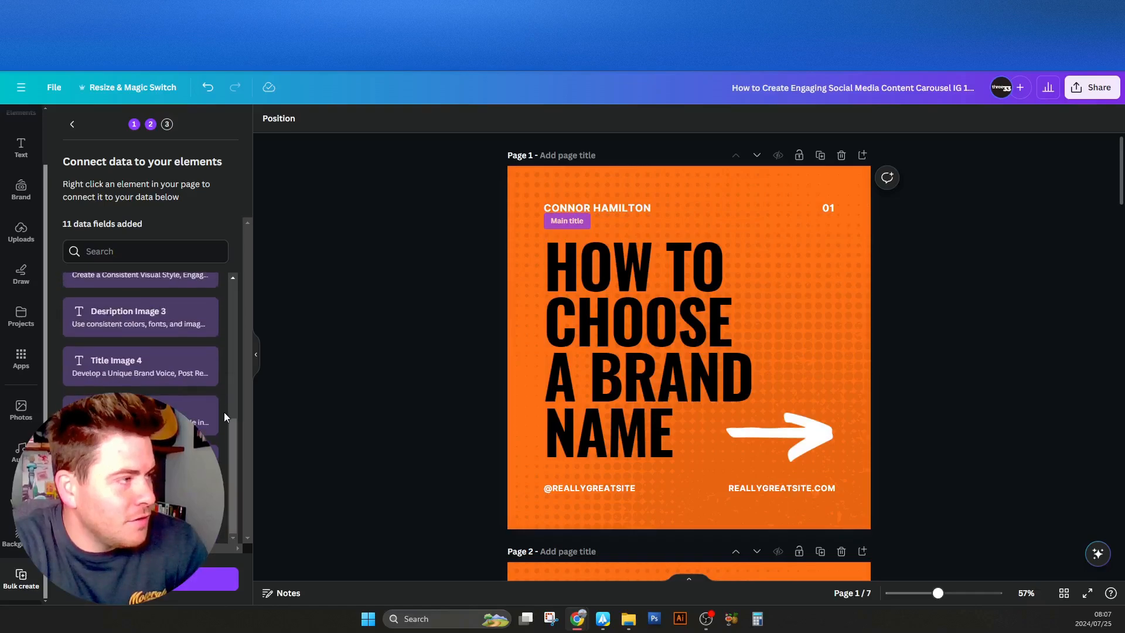
pyautogui.scroll(3, 224, 413)
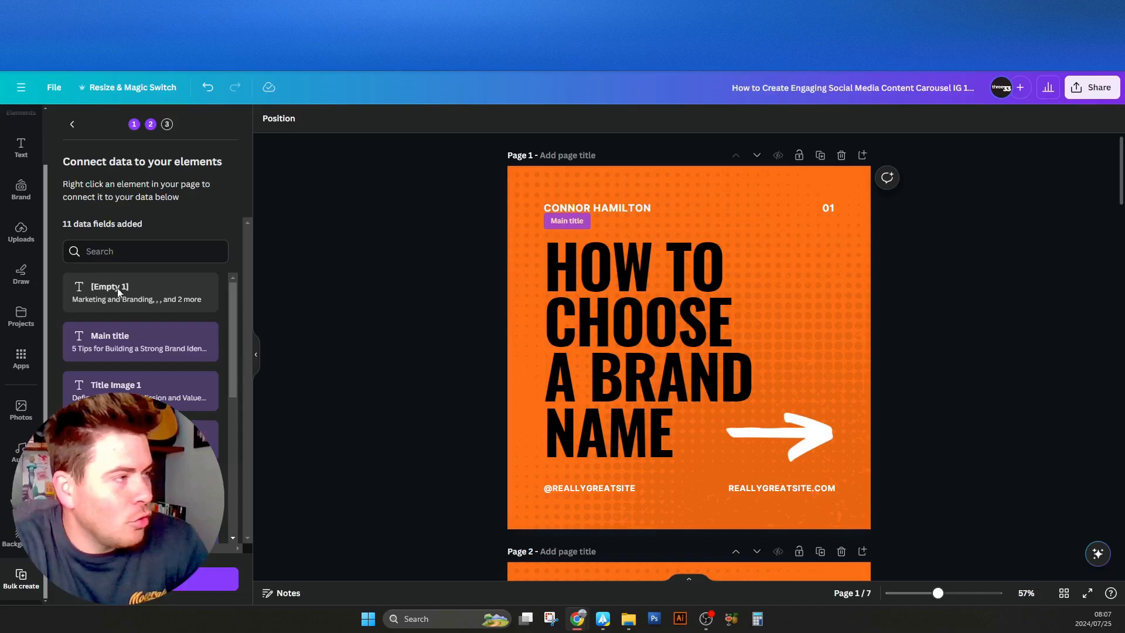
# Examine the data fields available to page 1's heading and compare them with the main titles in the spreadsheet.
pyautogui.rightClick(637, 286)
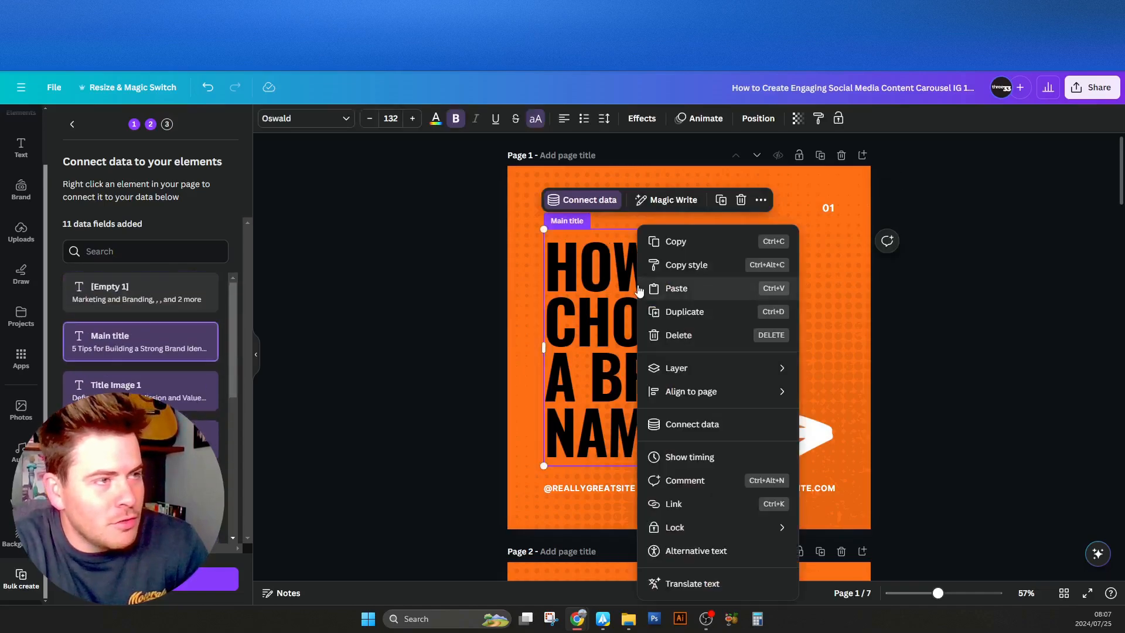
pyautogui.click(703, 426)
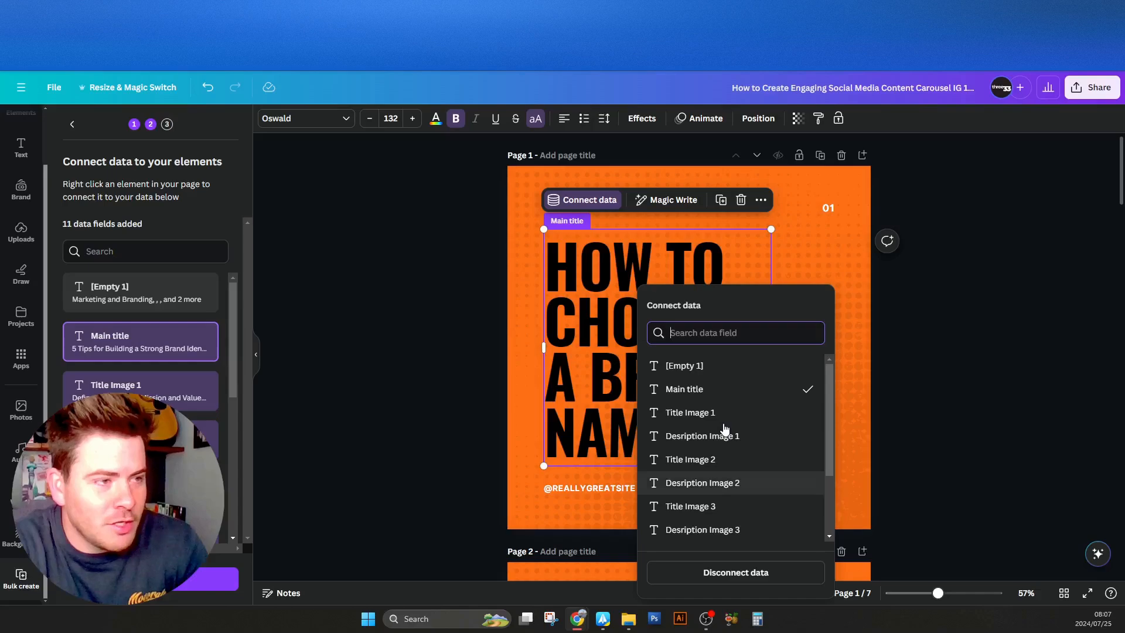
pyautogui.scroll(-2, 733, 428)
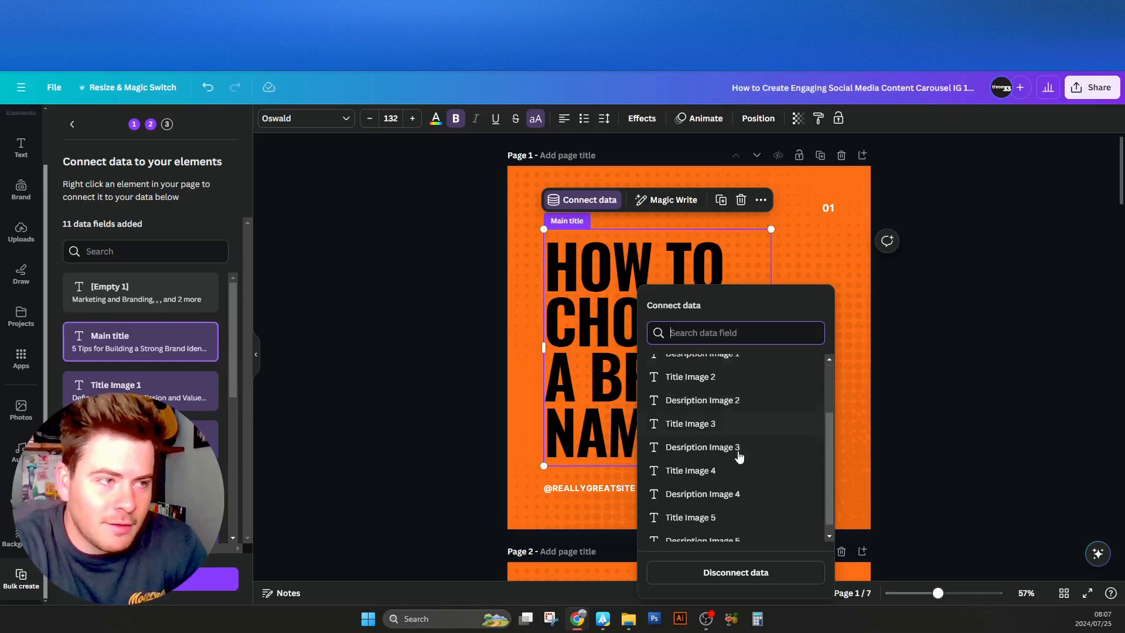
pyautogui.scroll(2, 784, 503)
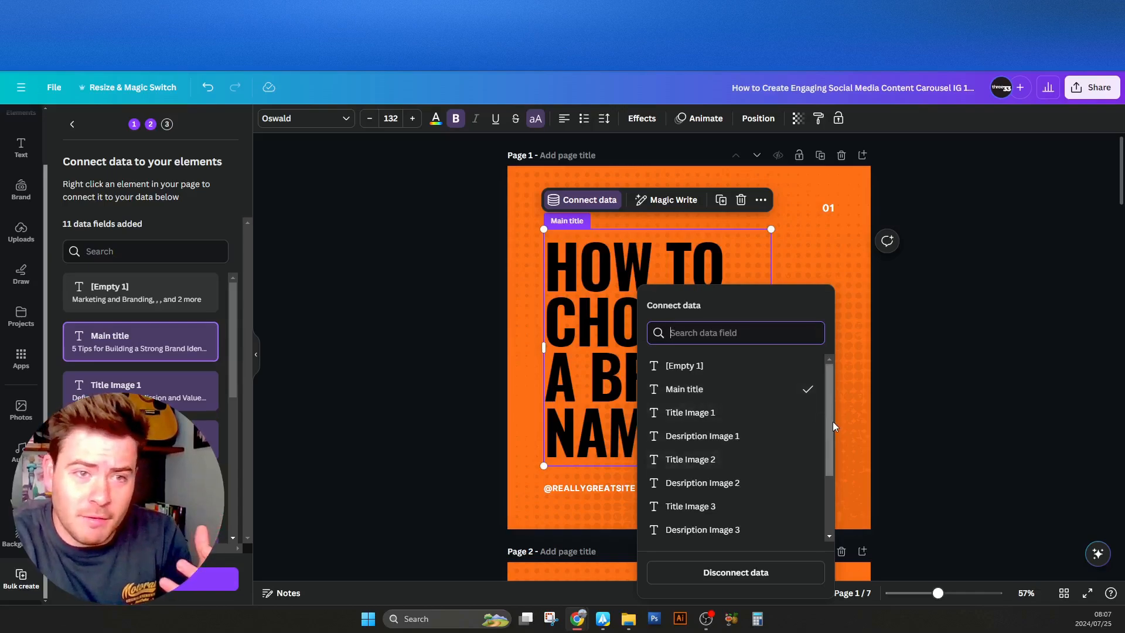
pyautogui.moveTo(831, 420); pyautogui.dragTo(839, 347)
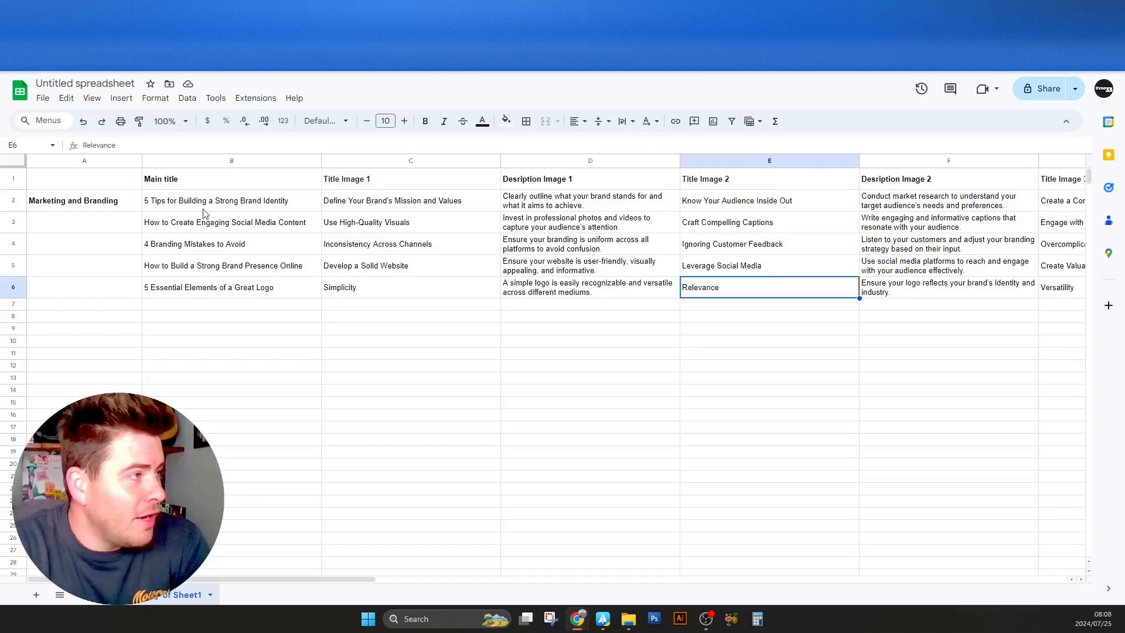
pyautogui.moveTo(203, 210); pyautogui.dragTo(218, 299)
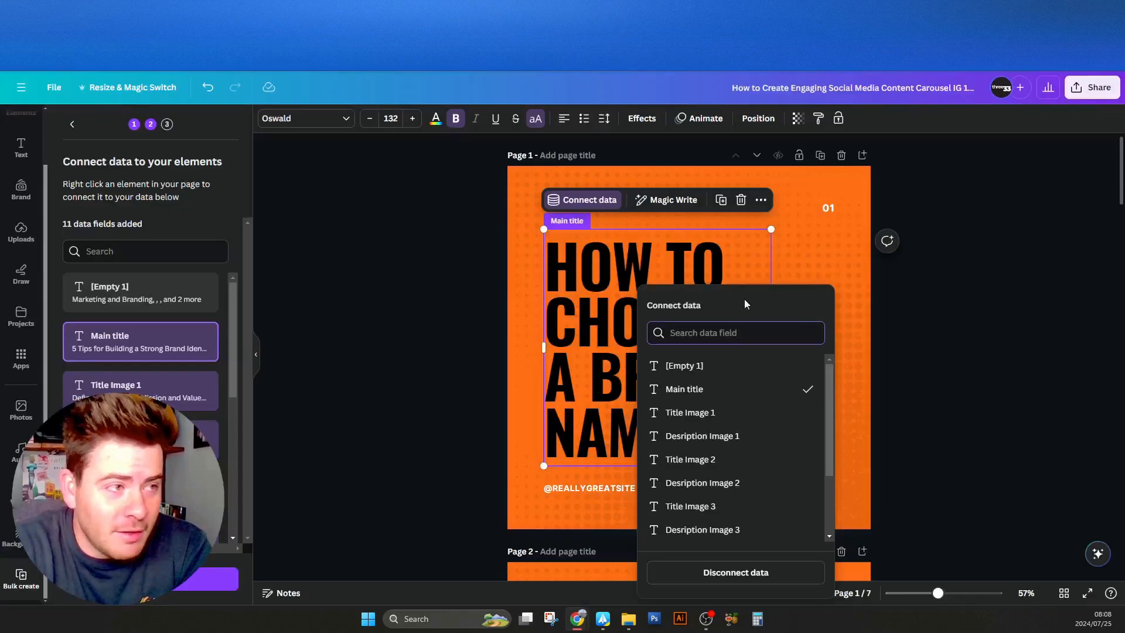
pyautogui.scroll(-2, 737, 430)
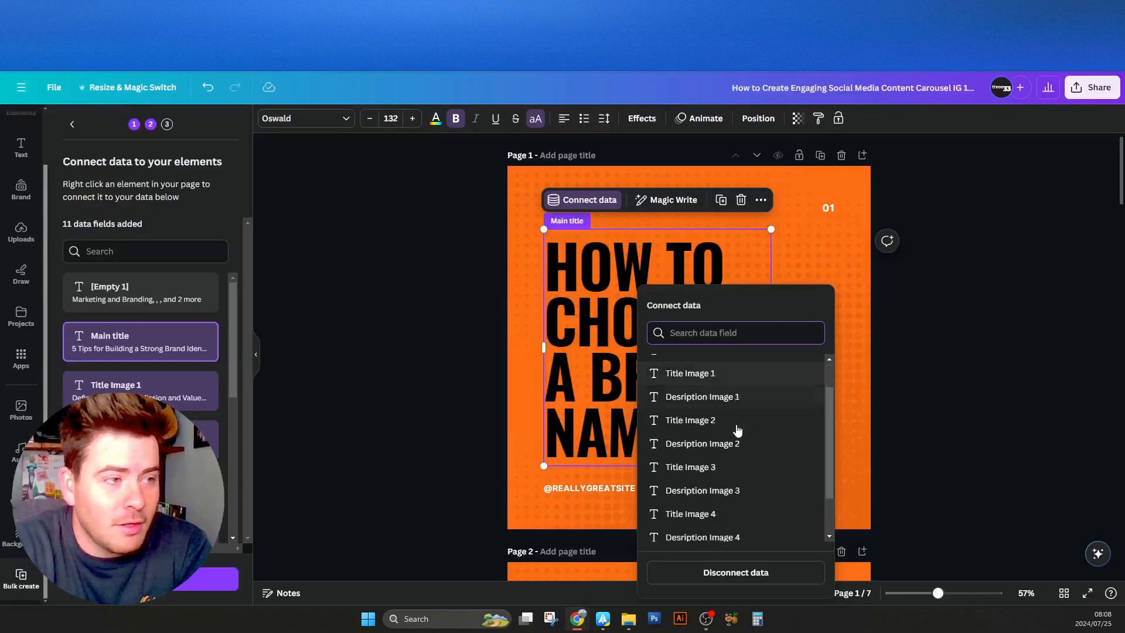
# Close page 1's data connection list and check the data fields connected to the text on pages 1 to 7.
pyautogui.click(997, 379)
pyautogui.scroll(-5, 893, 389)
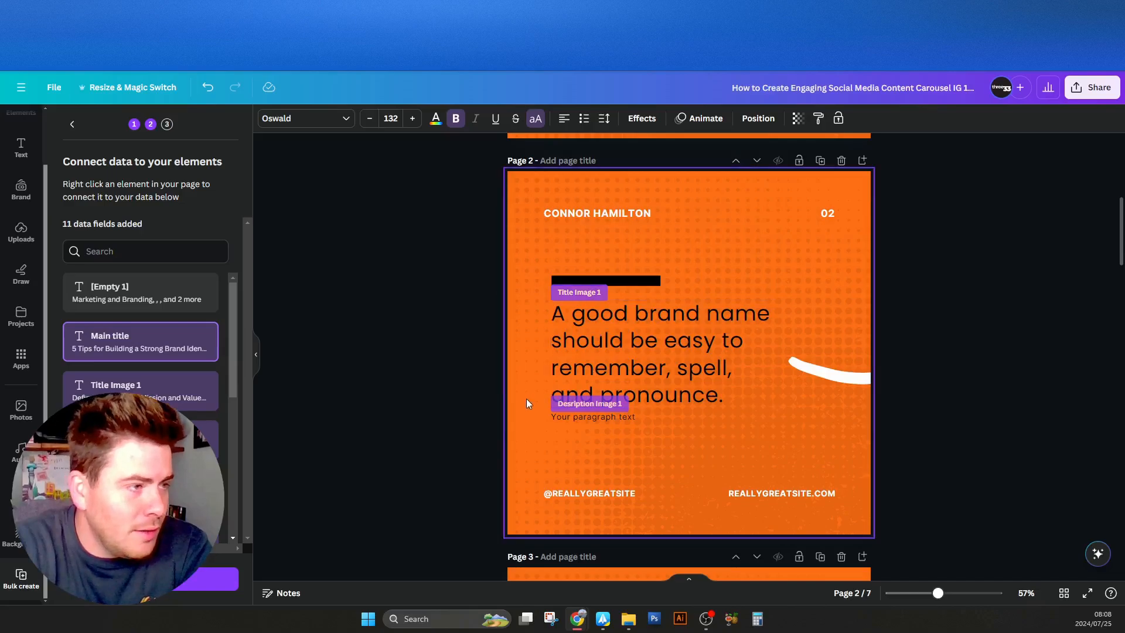
pyautogui.scroll(-20, 481, 416)
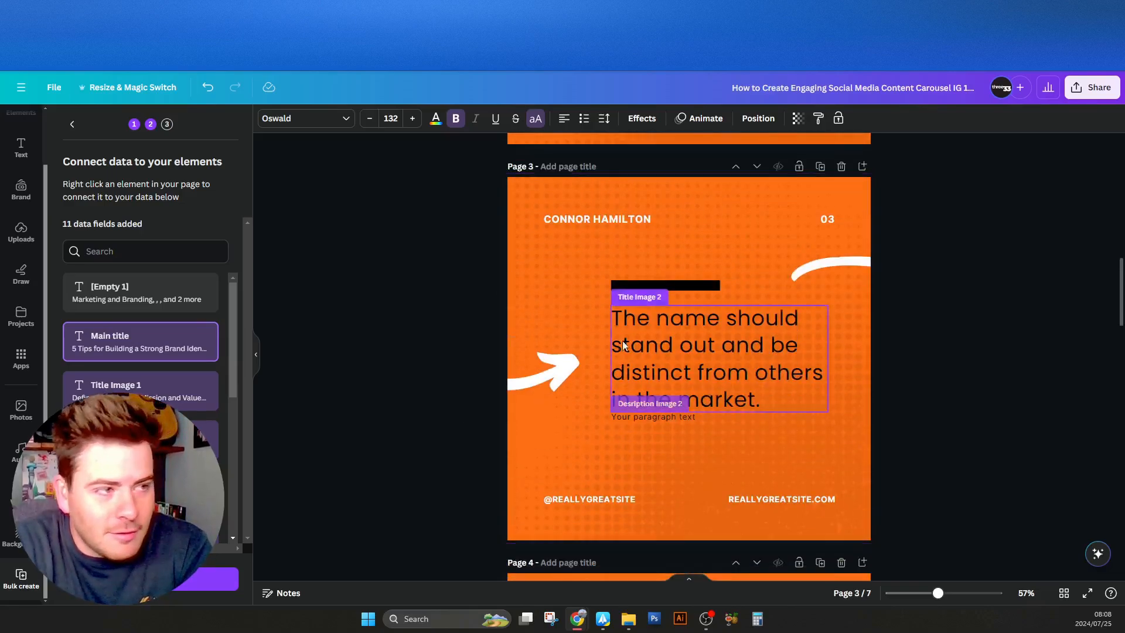
pyautogui.scroll(-5, 947, 409)
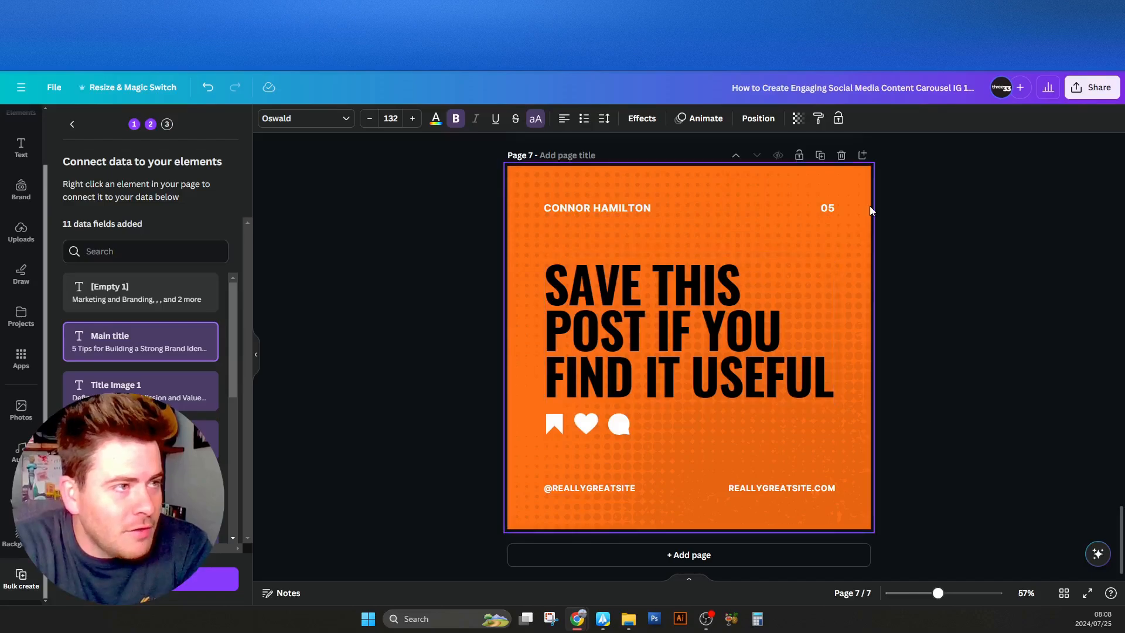
pyautogui.scroll(3, 882, 402)
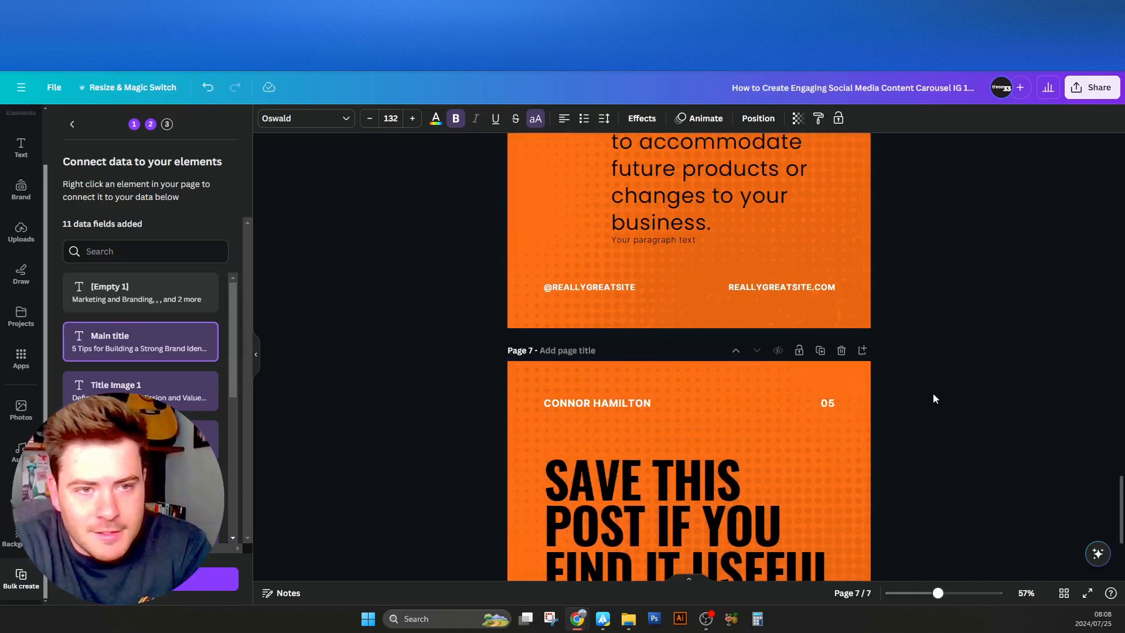
pyautogui.scroll(-3, 938, 397)
pyautogui.scroll(3, 946, 402)
pyautogui.scroll(-3, 946, 403)
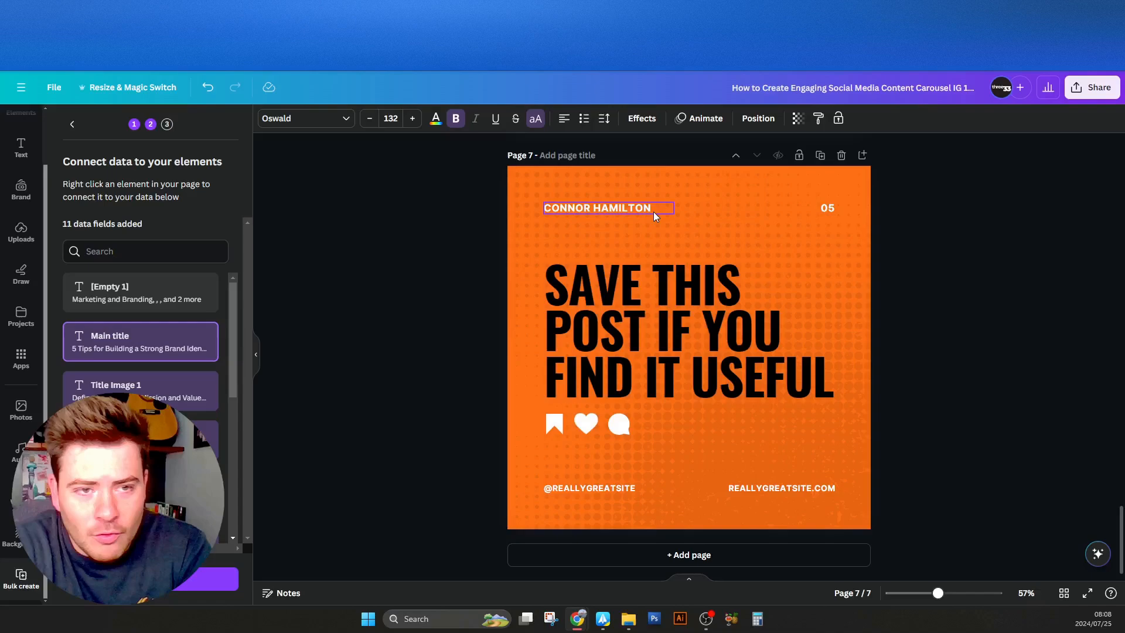
# Continue to the Apply data stage and generate the carousel pages from all five data rows.
pyautogui.scroll(-5, 176, 439)
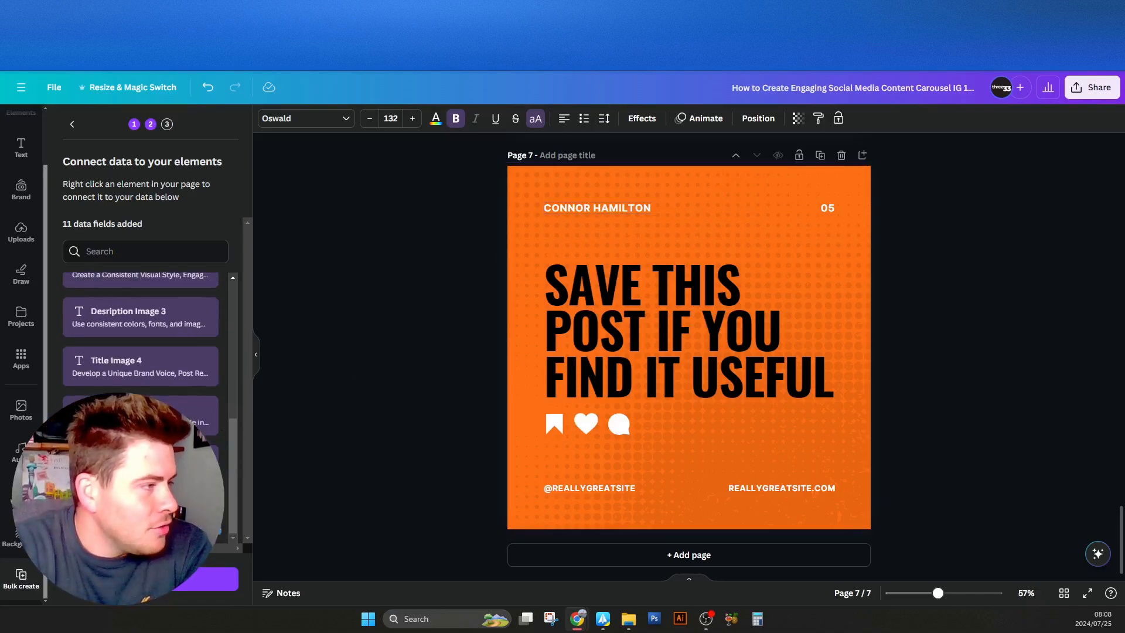
pyautogui.click(150, 579)
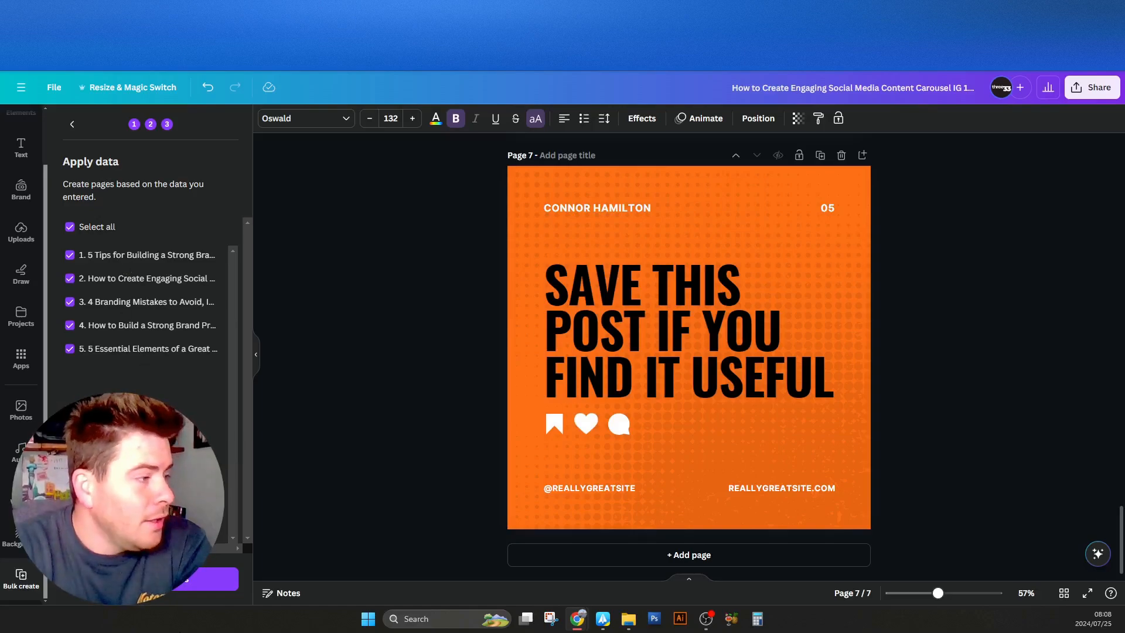
pyautogui.click(190, 587)
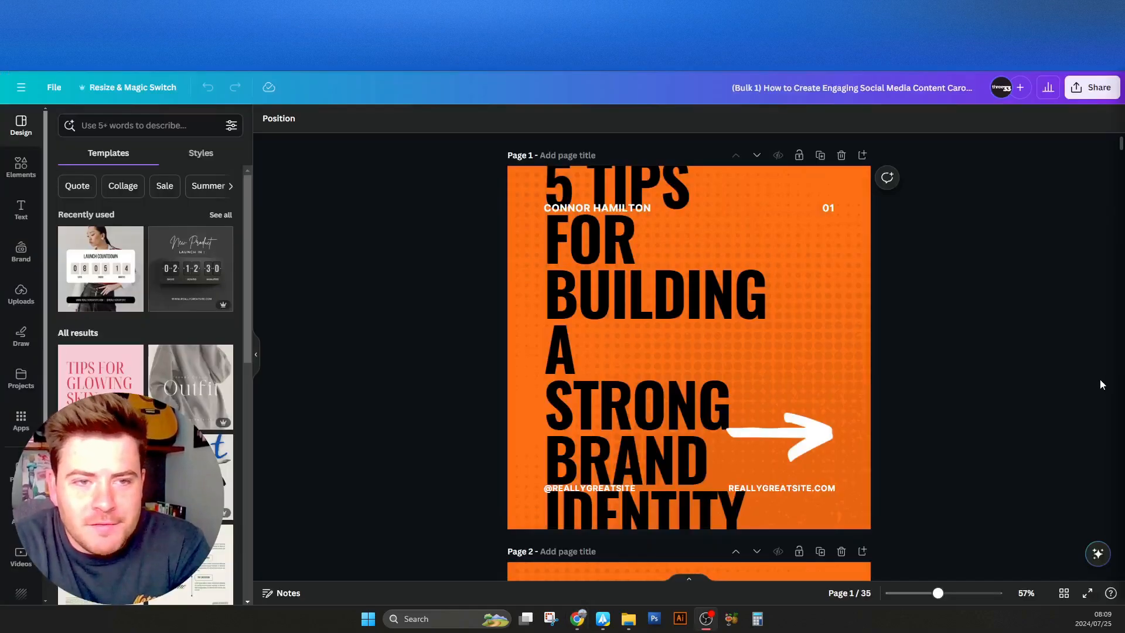
# Examine the generated carousel pages and compare their headings with the main titles in the spreadsheet.
pyautogui.scroll(-20, 972, 349)
pyautogui.scroll(-20, 903, 365)
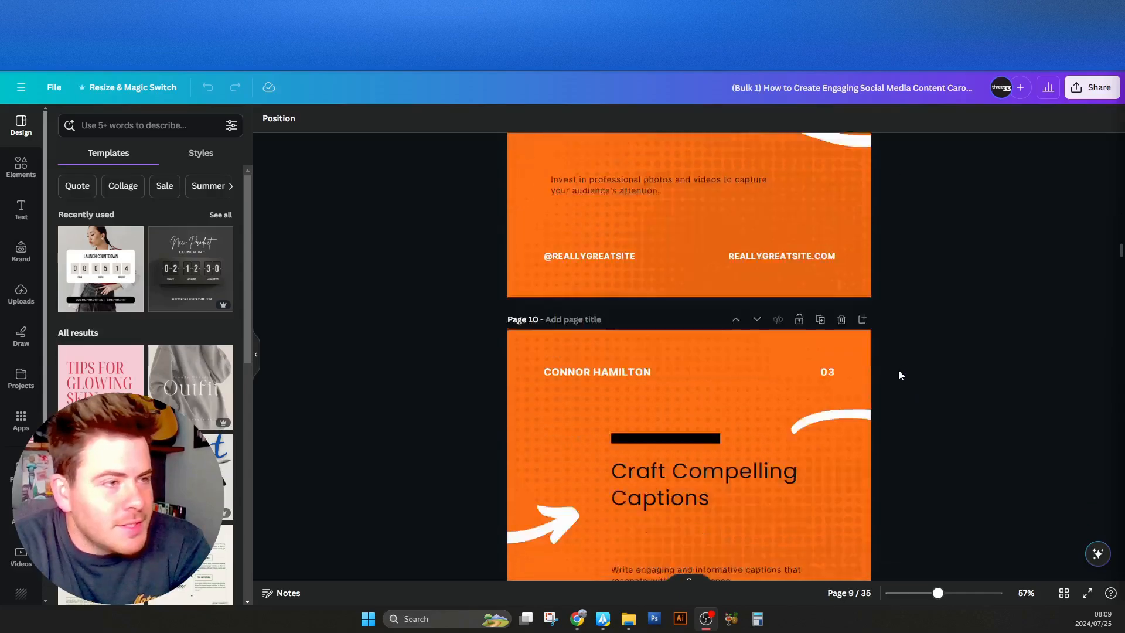
pyautogui.scroll(8, 887, 392)
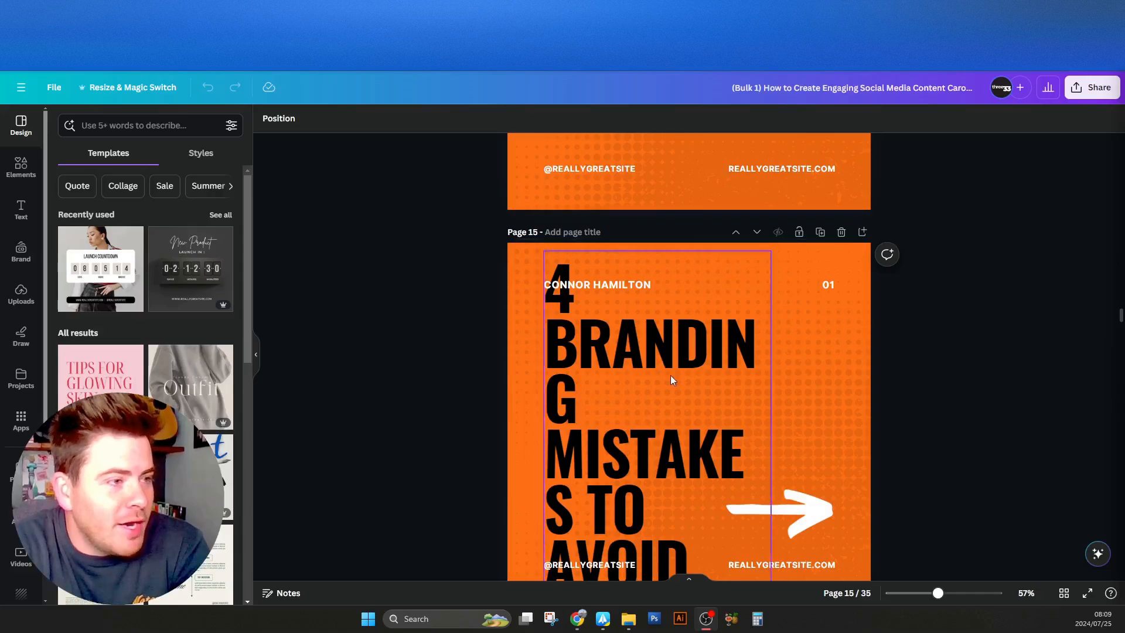
pyautogui.scroll(-3, 672, 379)
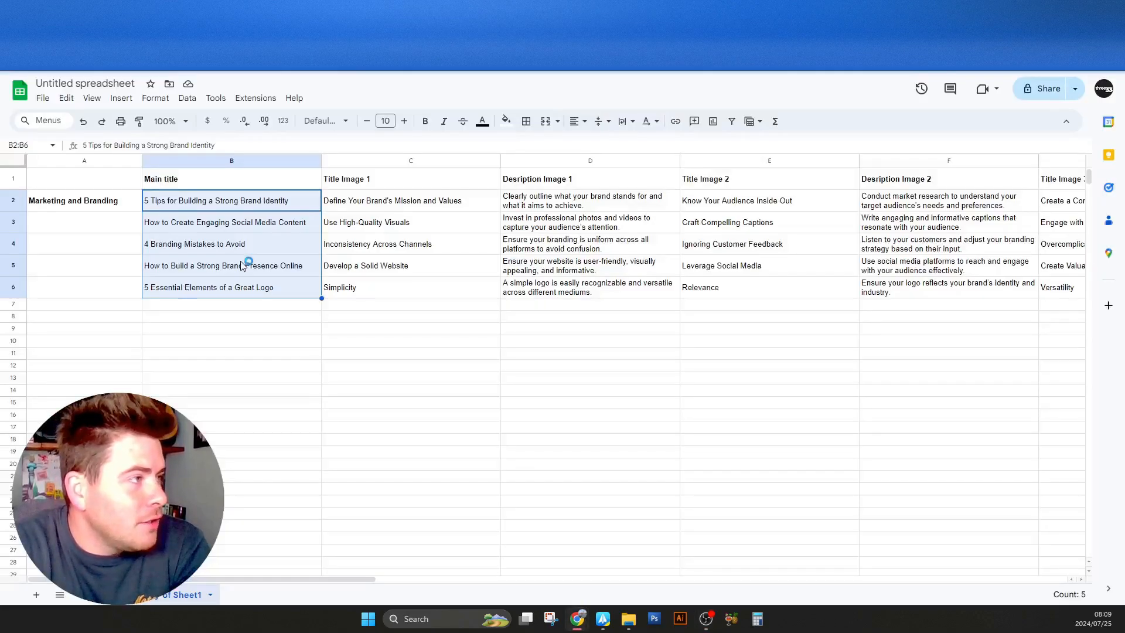
pyautogui.click(8, 244)
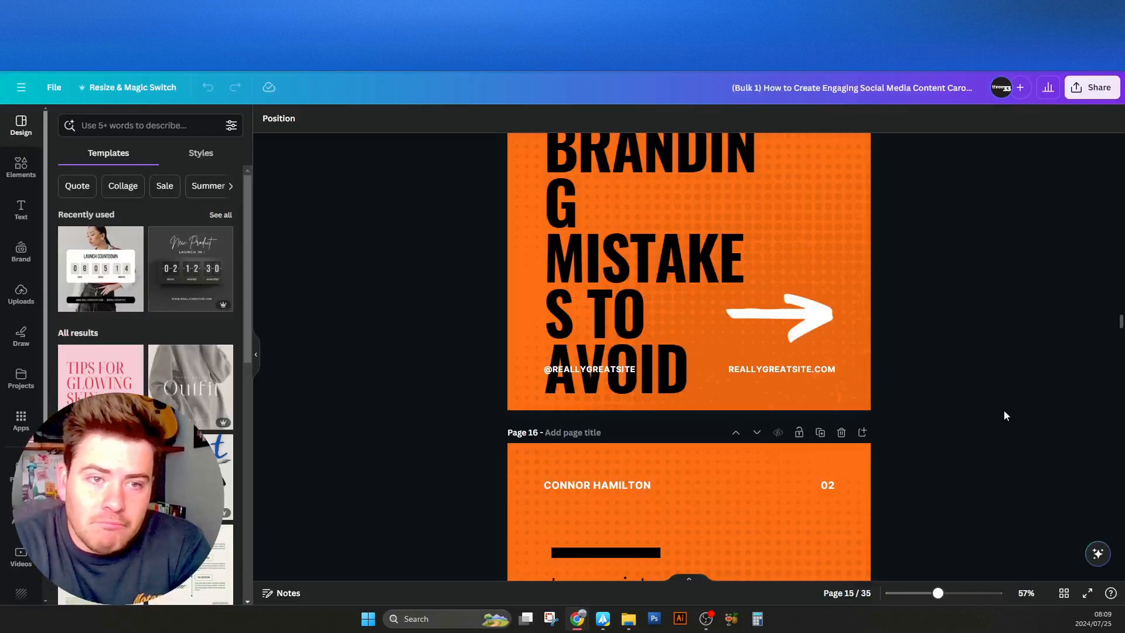
# Widen the heading's text box on page 1 so that "5 Tips for Building a Strong Brand Identity" wraps onto five lines.
pyautogui.scroll(20, 938, 463)
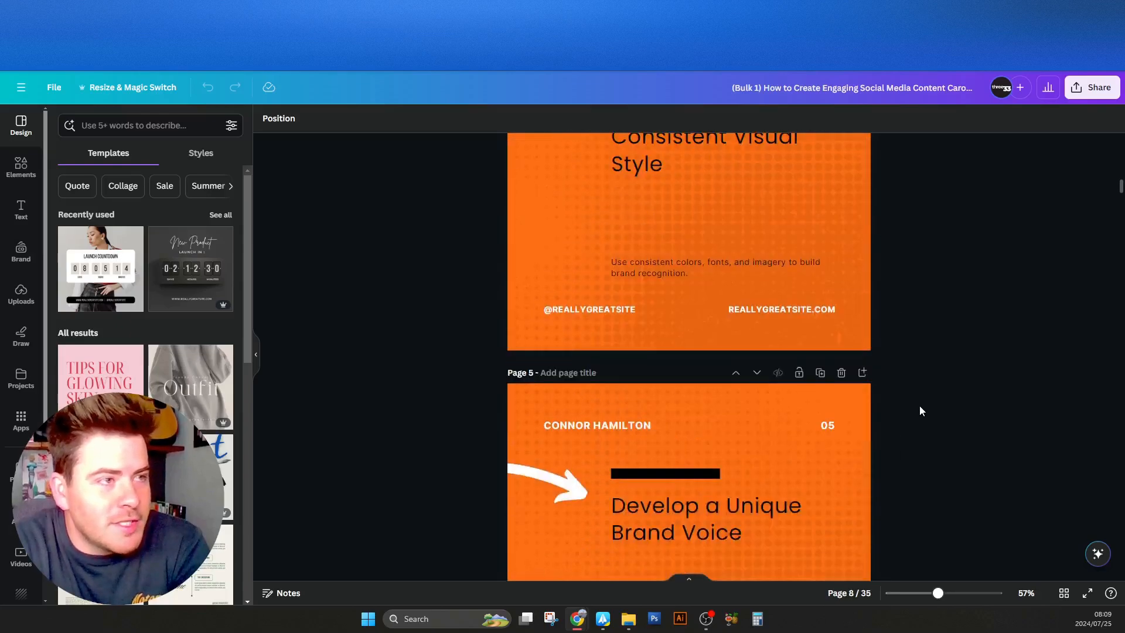
pyautogui.click(706, 337)
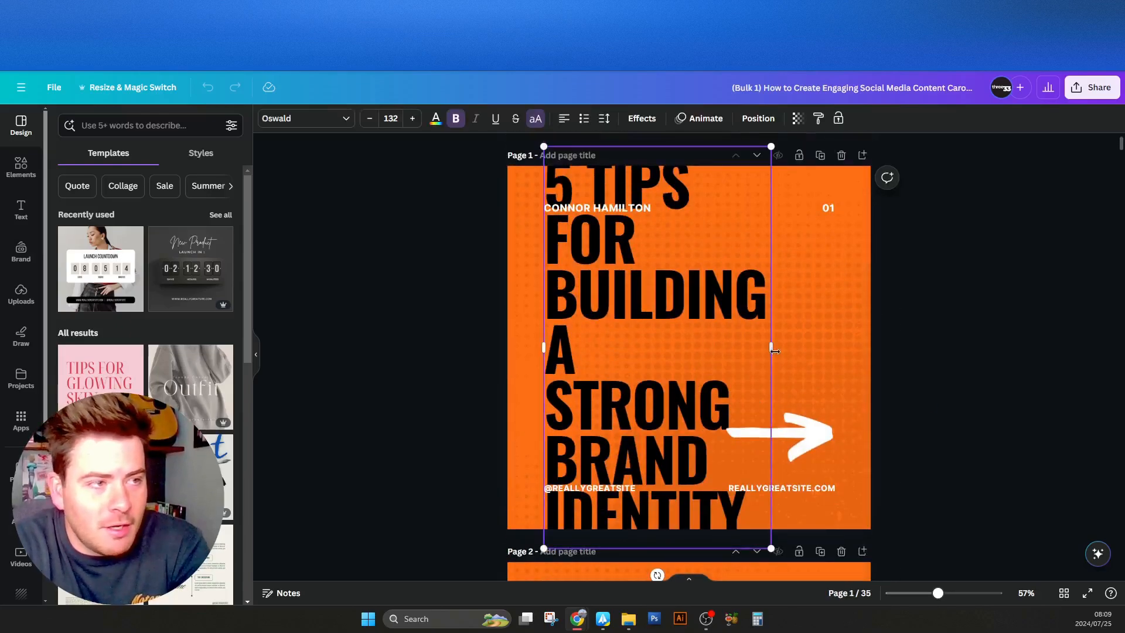
pyautogui.moveTo(770, 348); pyautogui.dragTo(808, 347)
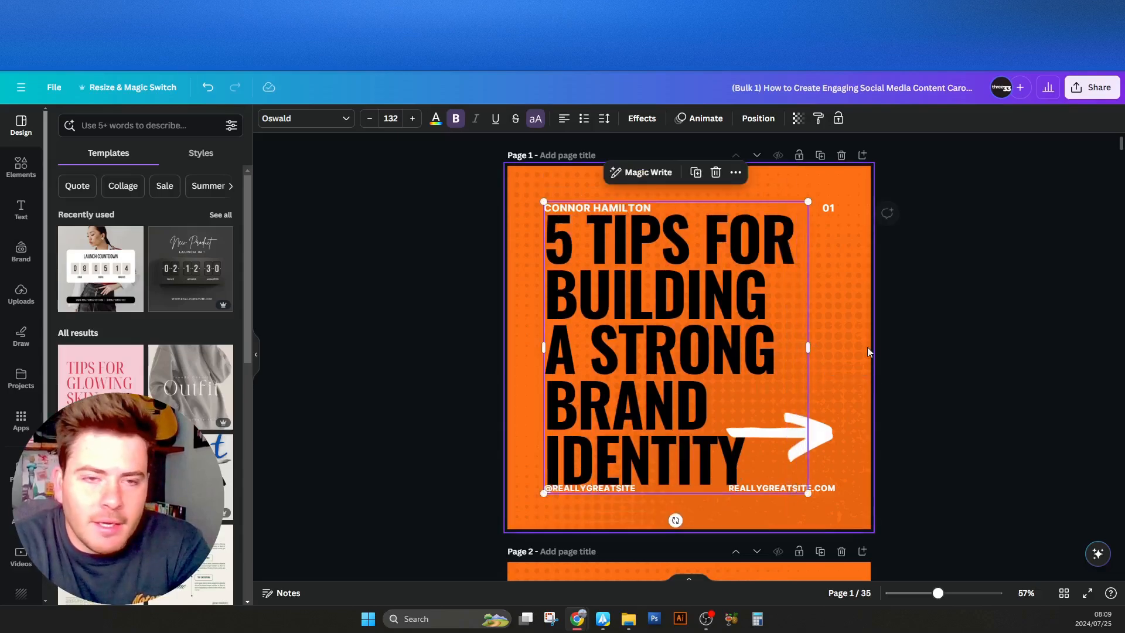
pyautogui.click(912, 349)
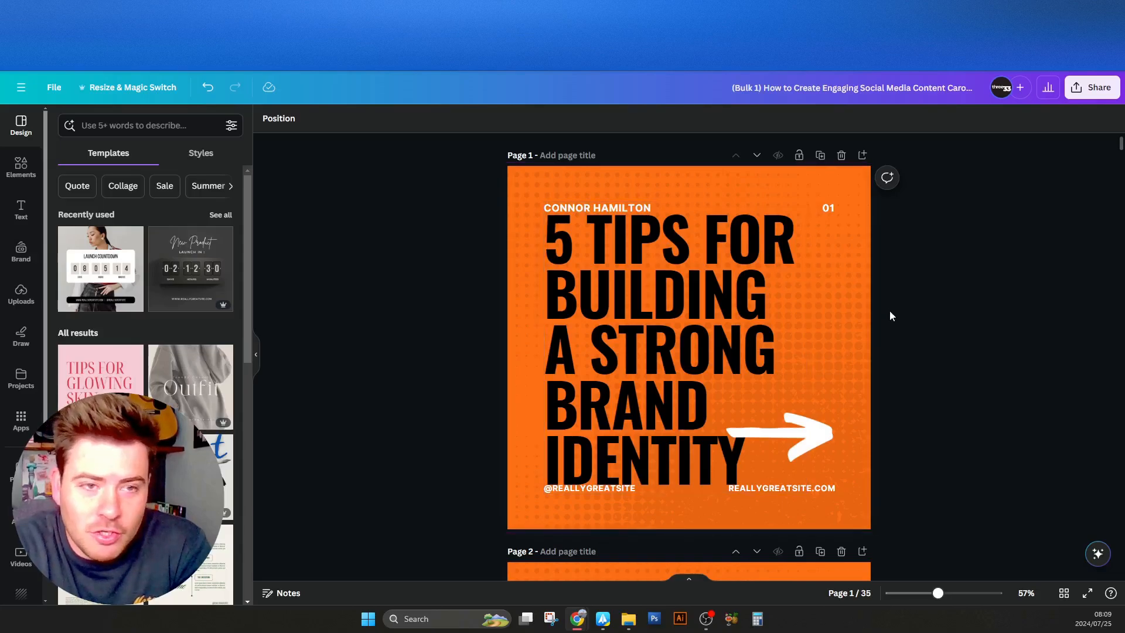
pyautogui.scroll(-6, 497, 318)
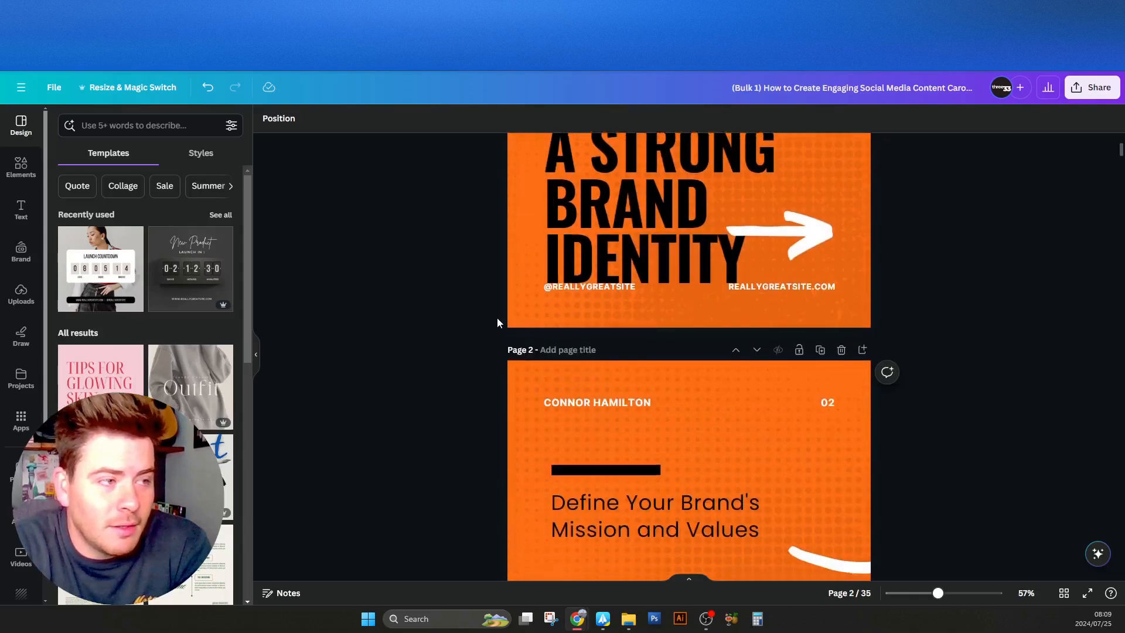
pyautogui.scroll(4, 497, 314)
pyautogui.scroll(2, 504, 317)
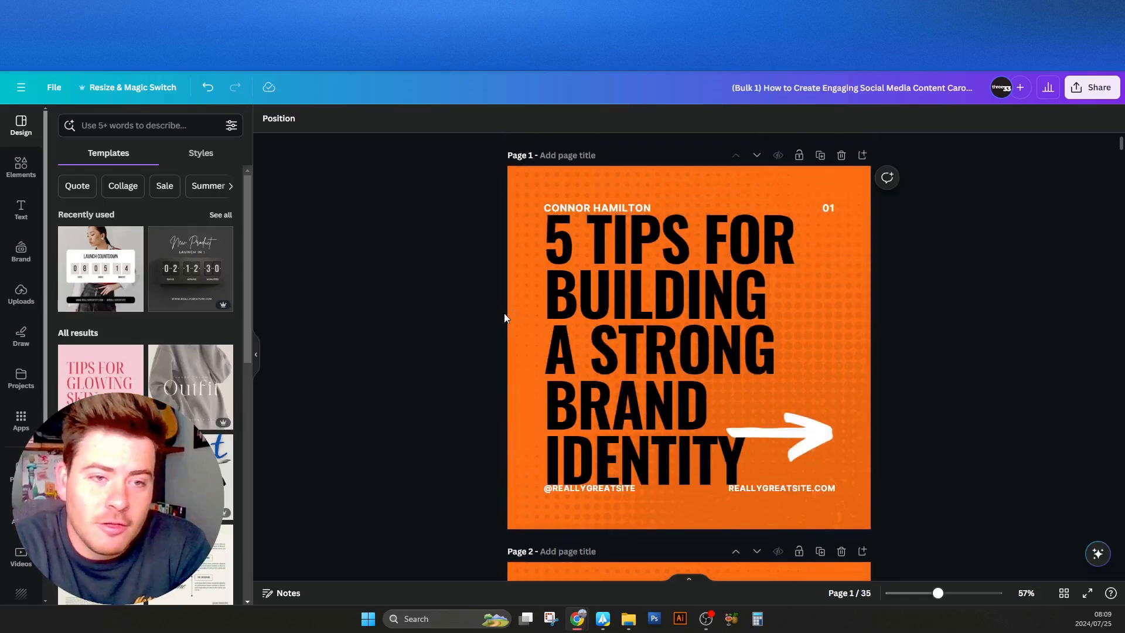
pyautogui.scroll(-7, 495, 319)
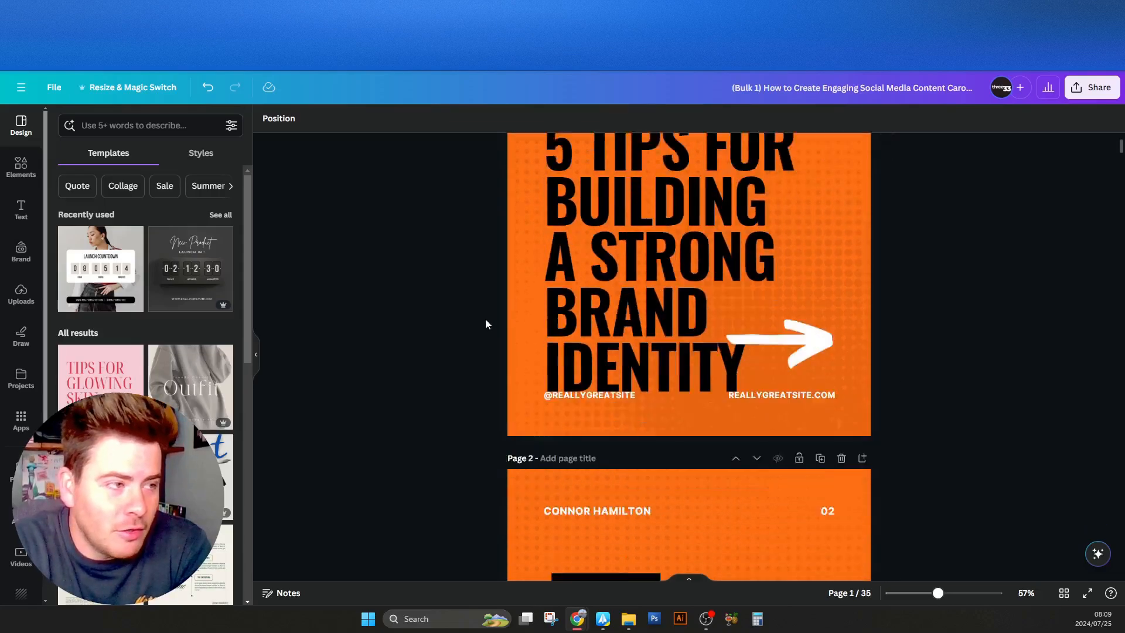